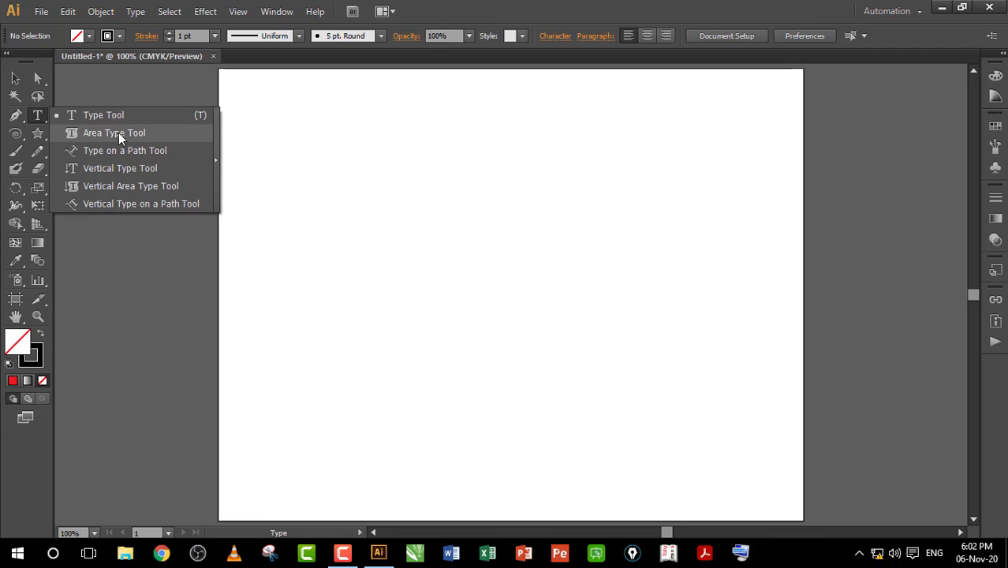
{"action": "left_click", "coordinate": [61, 115]}
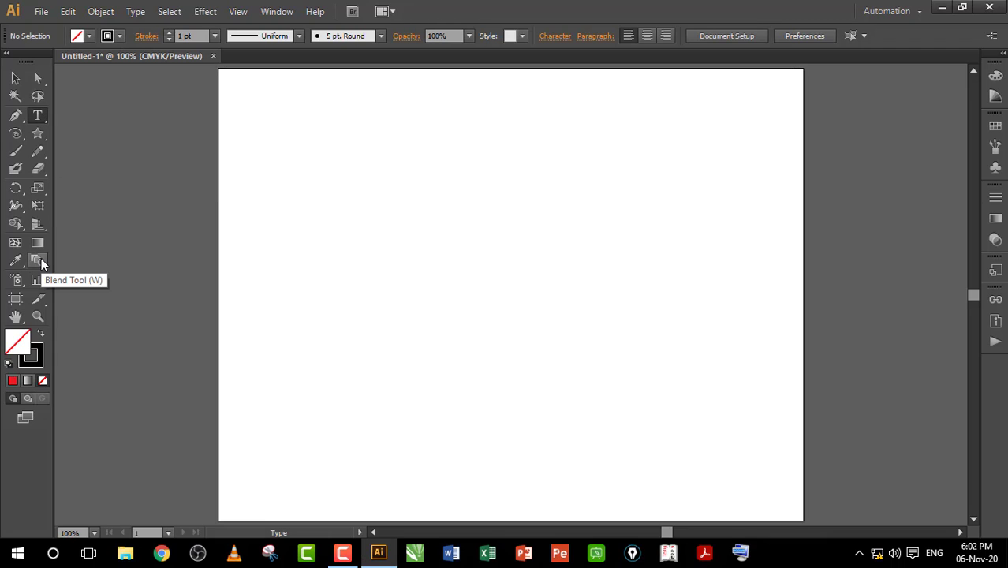
{"action": "key", "text": "v"}
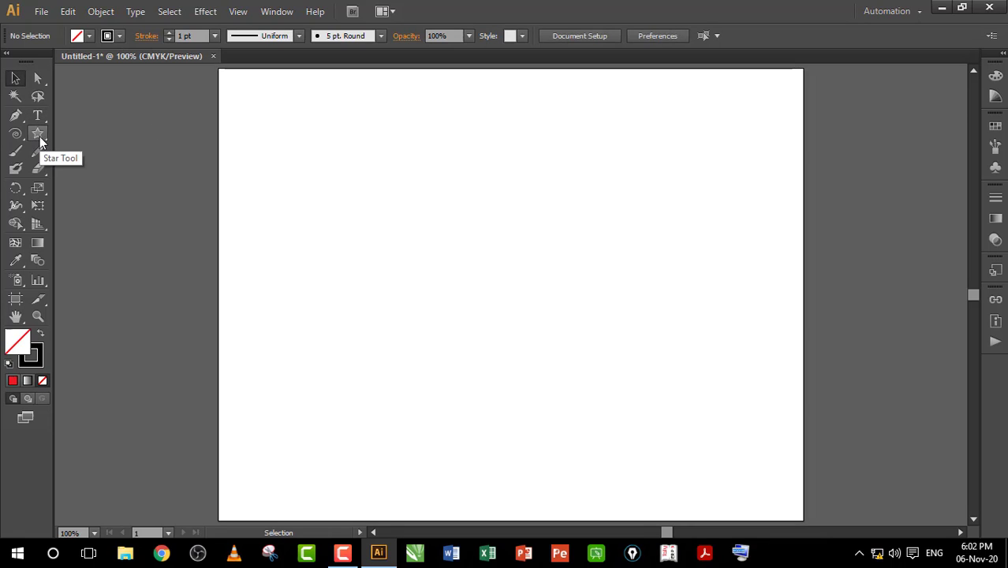
- Draw a square about 79 pt wide near the artboard's upper-left corner and place a level copy of it near the upper-right corner
{"action": "left_click_drag", "start_coordinate": [40, 137], "coordinate": [81, 133]}
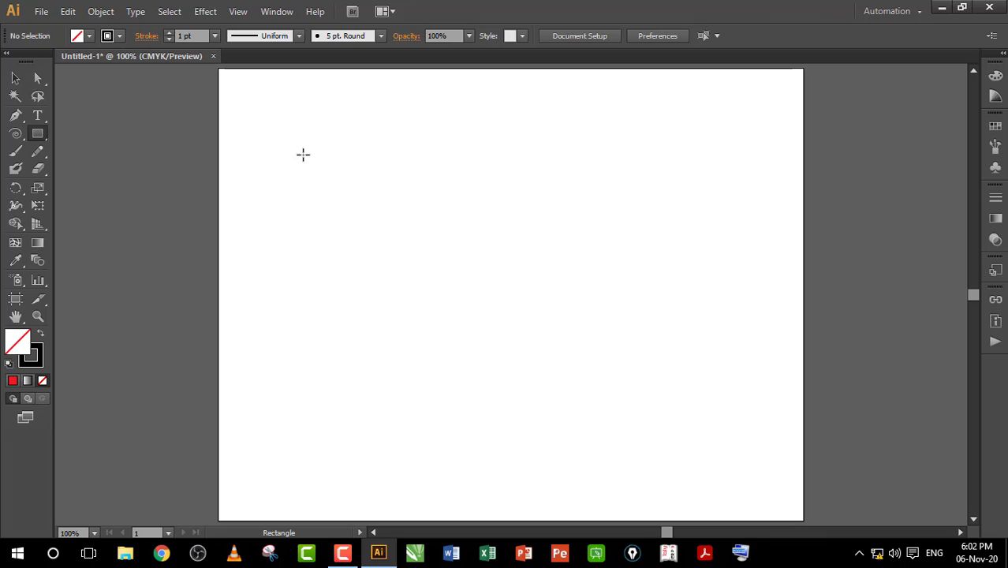
{"action": "left_click_drag", "start_coordinate": [301, 146], "coordinate": [332, 173]}
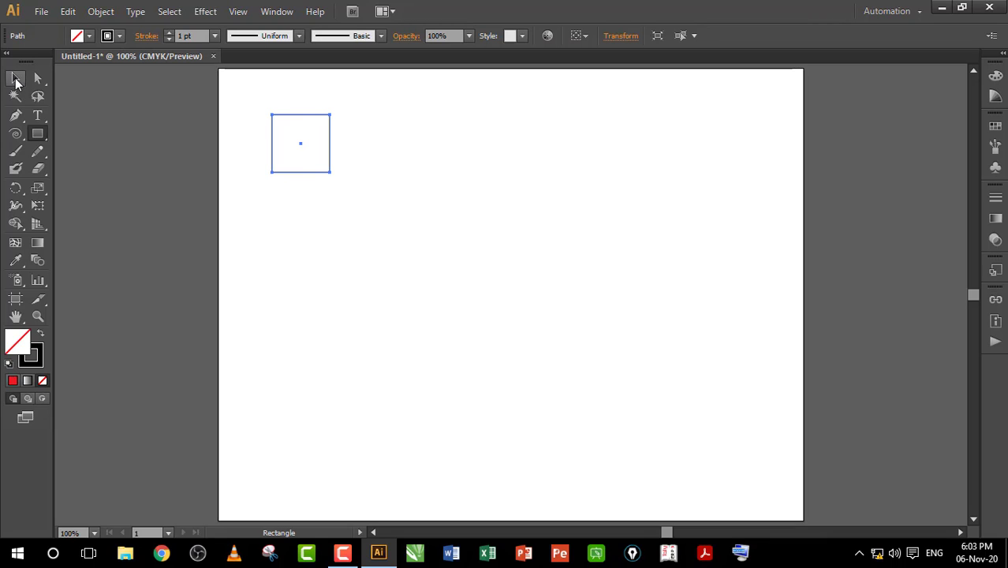
{"action": "key", "text": "v"}
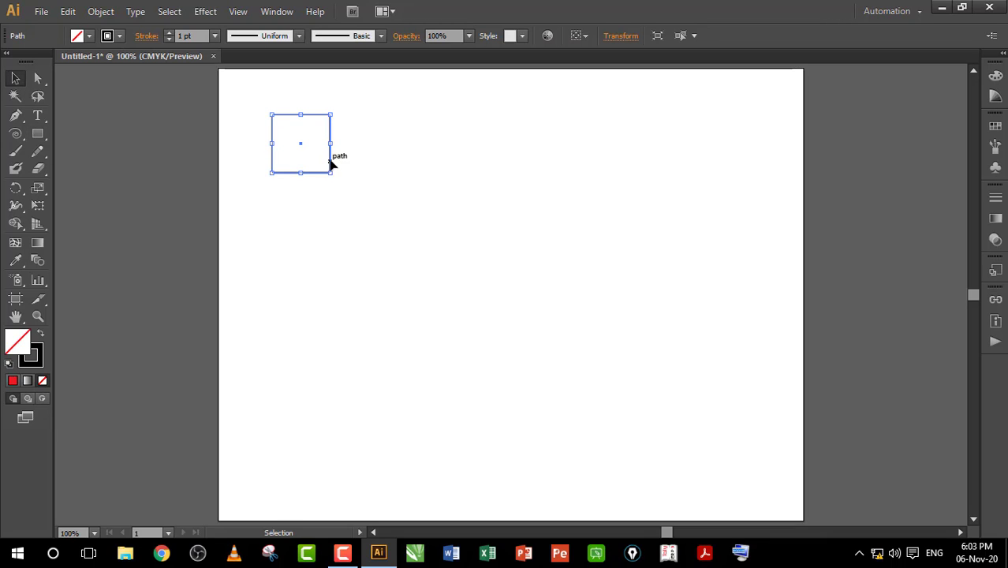
{"action": "left_click_drag", "start_coordinate": [330, 154], "coordinate": [731, 181]}
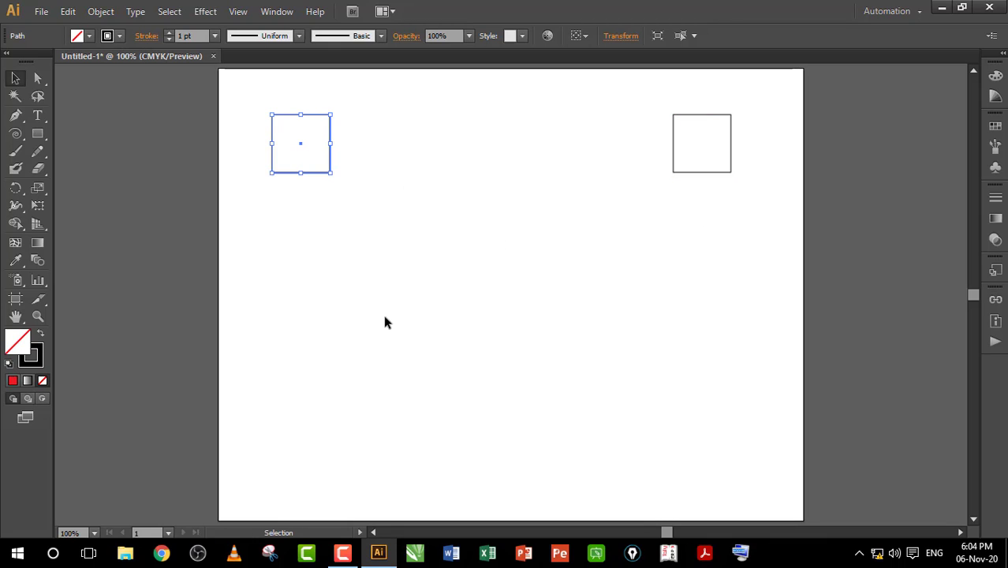
{"action": "left_click", "coordinate": [269, 226]}
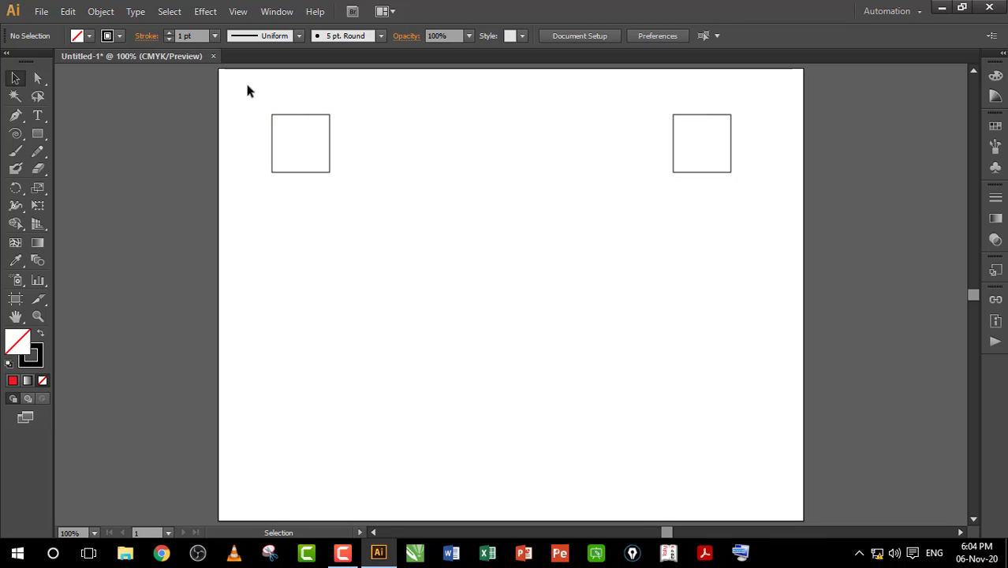
- Blend the two squares into a continuous row with the Blend tool, from centre to centre
{"action": "left_click_drag", "start_coordinate": [313, 144], "coordinate": [742, 245]}
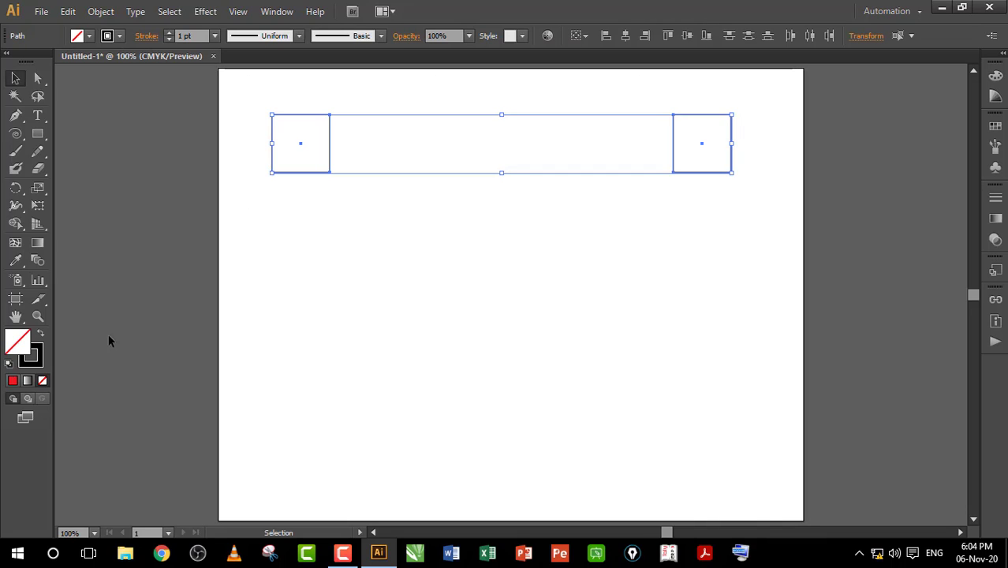
{"action": "left_click", "coordinate": [39, 262]}
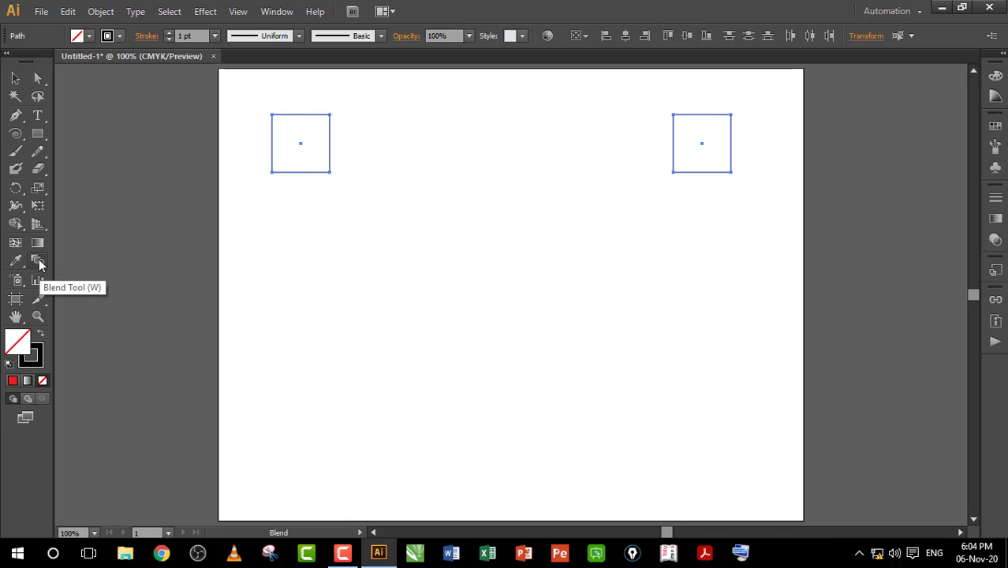
{"action": "left_click", "coordinate": [301, 144]}
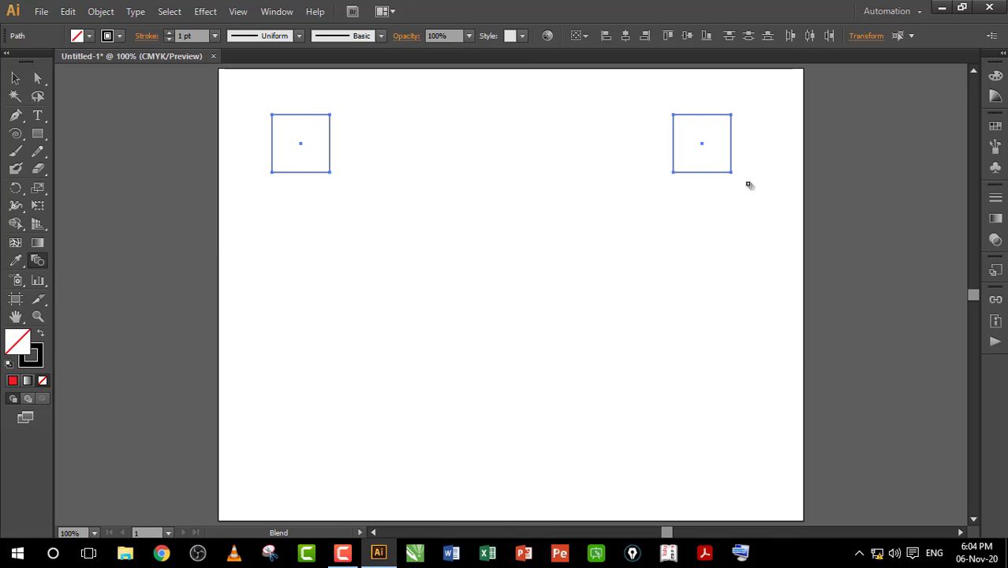
{"action": "left_click", "coordinate": [703, 147]}
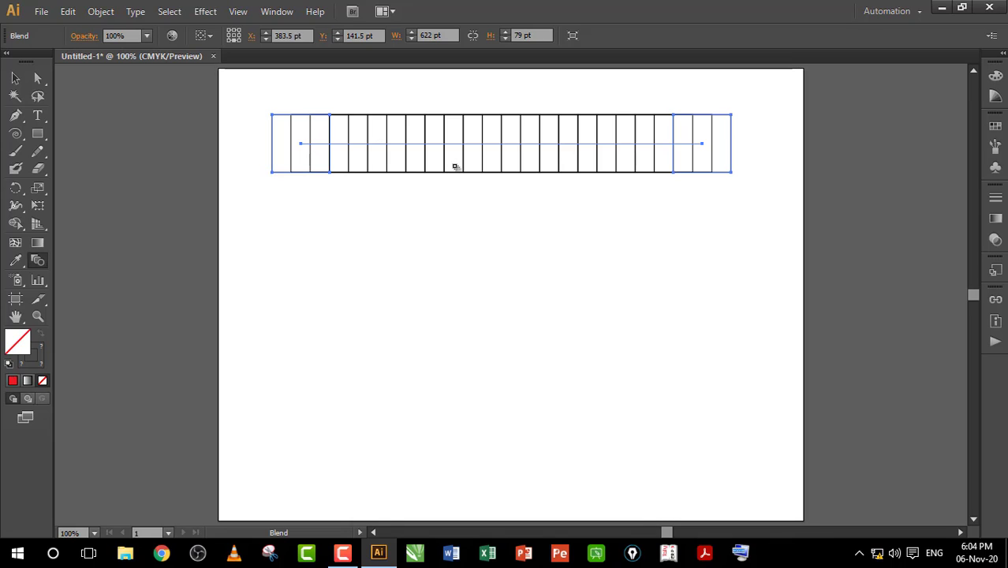
- Move the blended row of squares straight down the artboard to a Y position of about 206.5 pt
{"action": "left_click", "coordinate": [16, 78]}
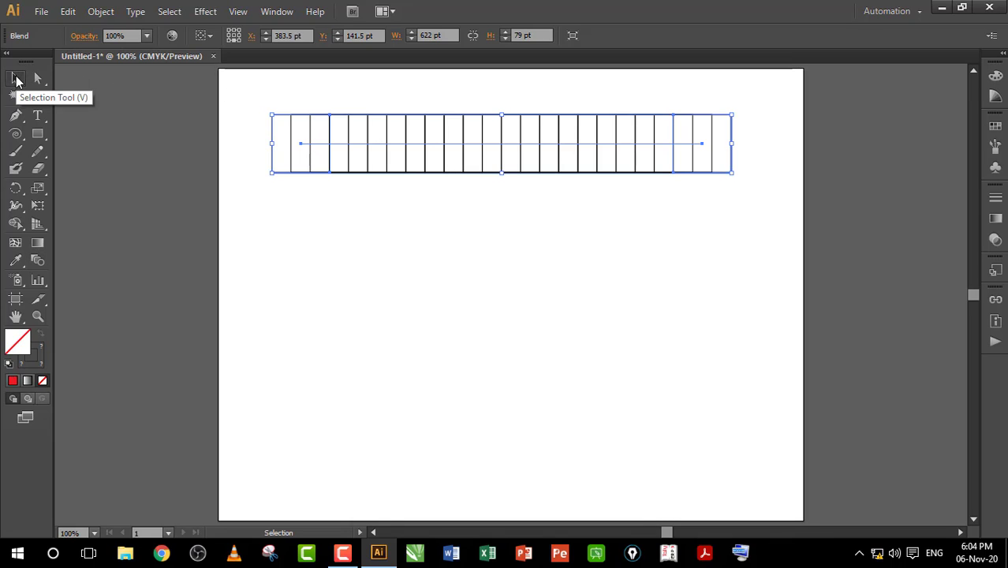
{"action": "left_click", "coordinate": [320, 194]}
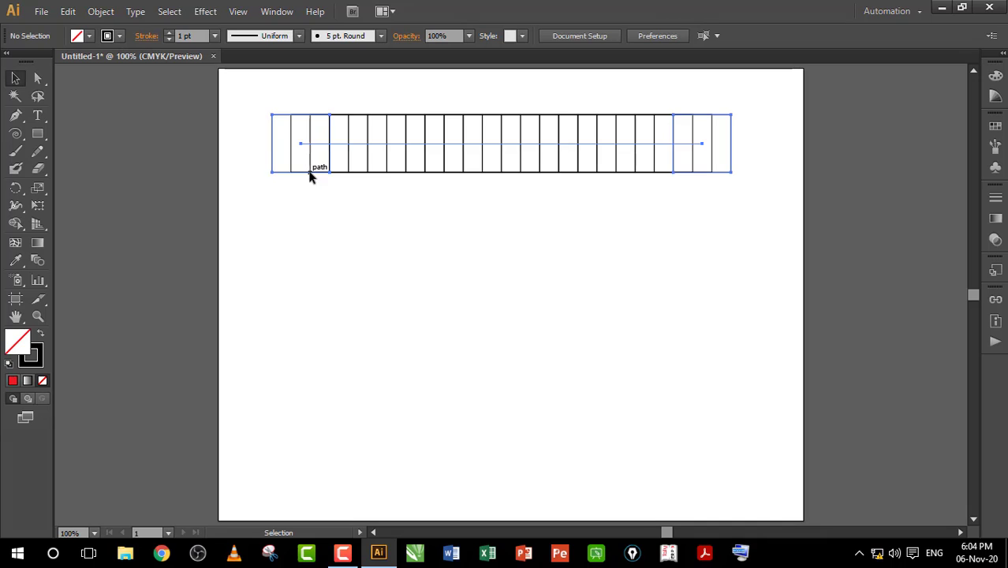
{"action": "left_click_drag", "start_coordinate": [310, 175], "coordinate": [311, 267]}
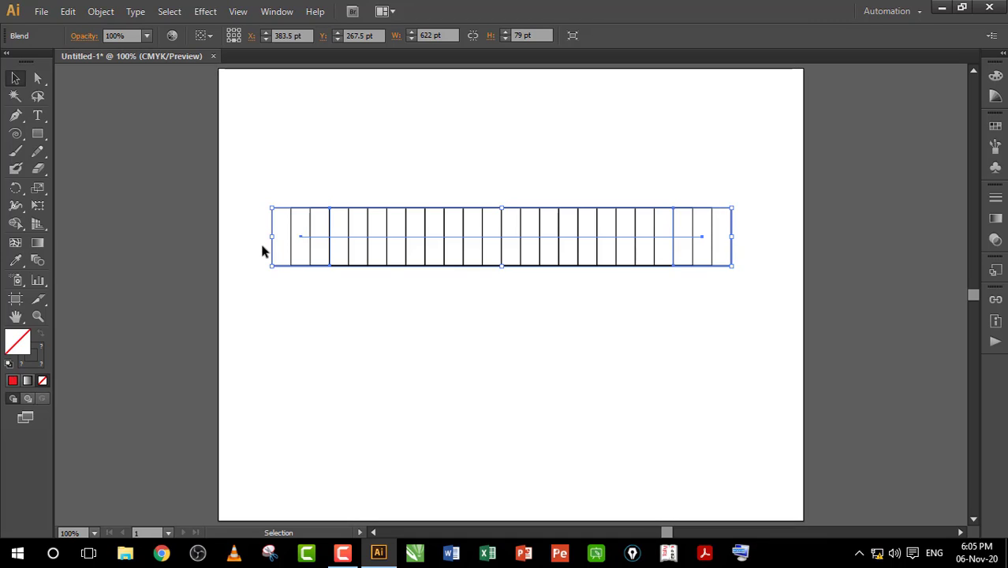
{"action": "left_click_drag", "start_coordinate": [473, 259], "coordinate": [474, 214]}
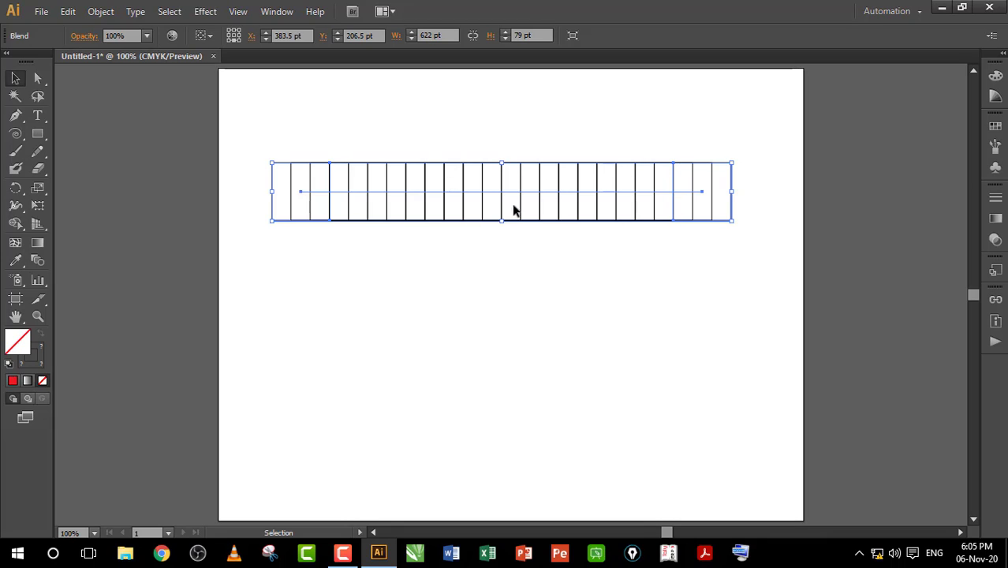
- Set the row's blend spacing to Specified Steps with 10 steps and turn on the preview
{"action": "double_click", "coordinate": [42, 260]}
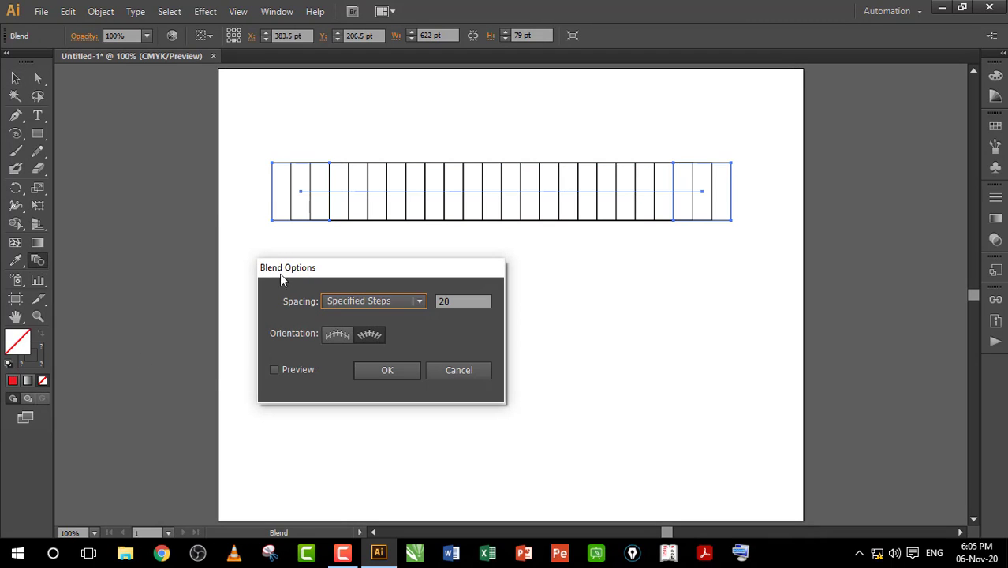
{"action": "left_click_drag", "start_coordinate": [393, 276], "coordinate": [313, 259]}
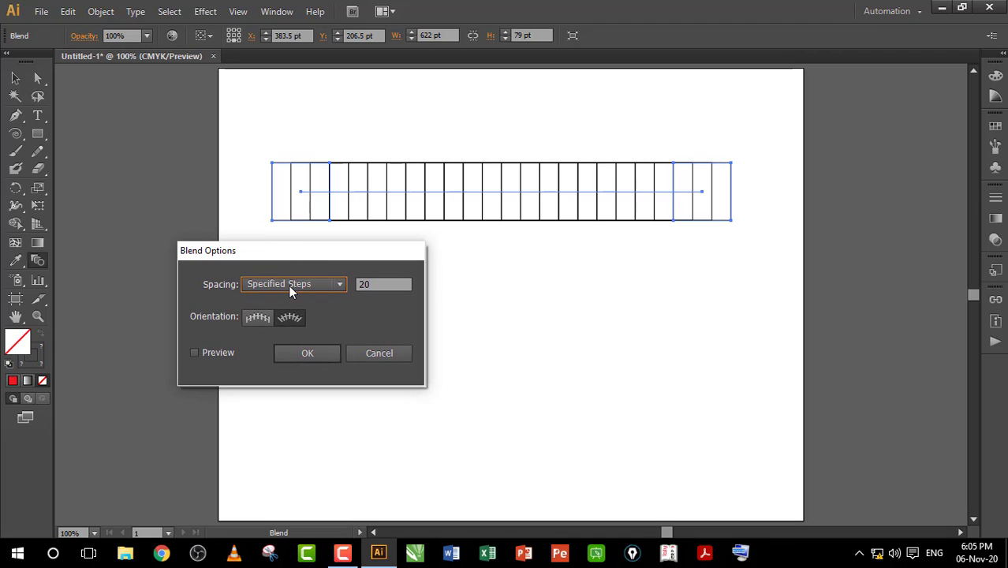
{"action": "left_click", "coordinate": [340, 284]}
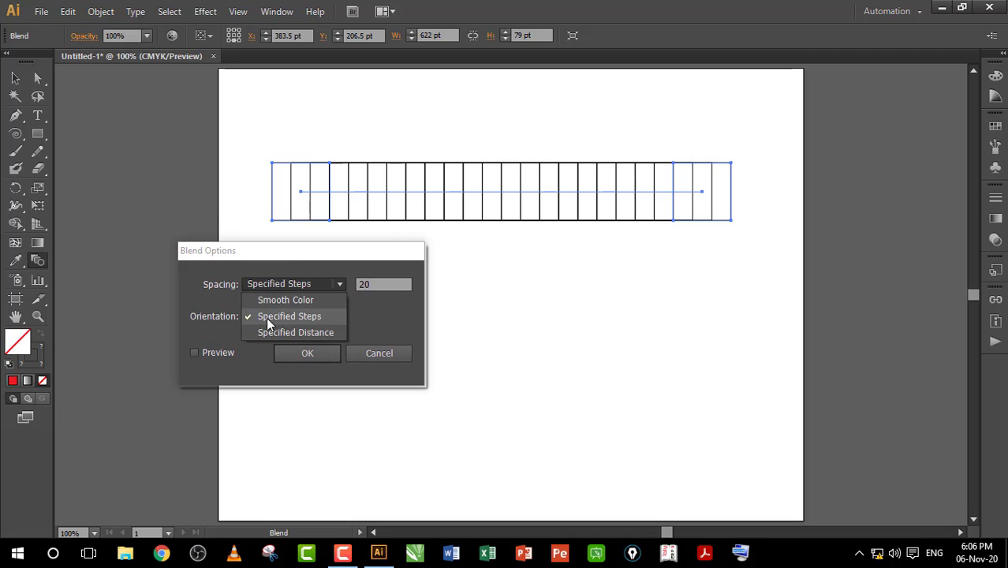
{"action": "left_click", "coordinate": [314, 317]}
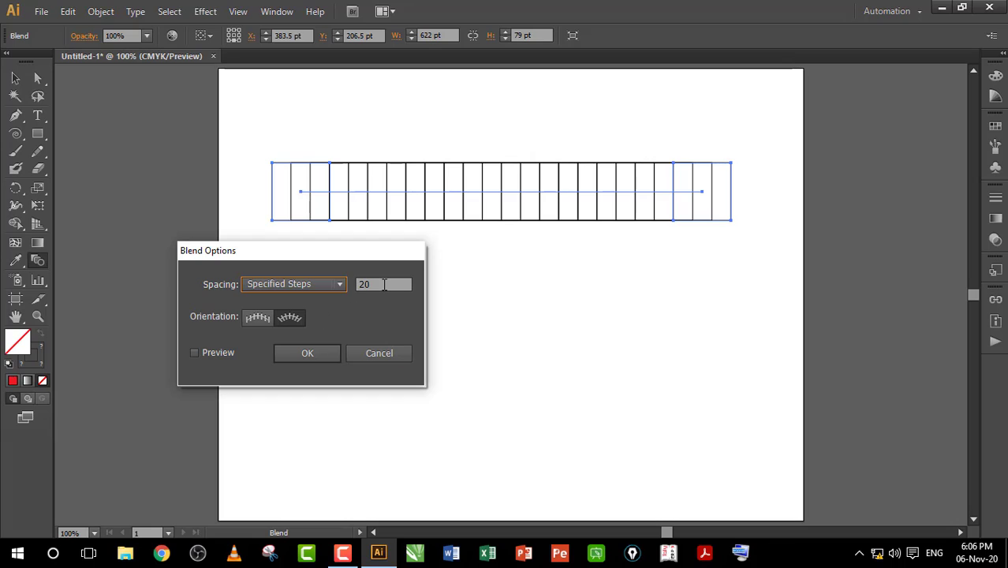
{"action": "left_click_drag", "start_coordinate": [378, 285], "coordinate": [355, 284]}
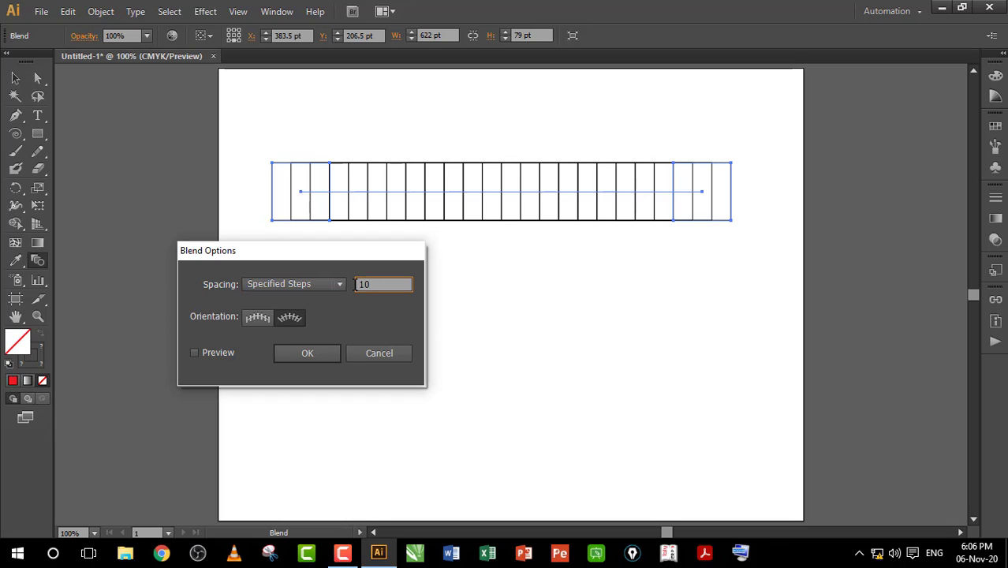
{"action": "left_click", "coordinate": [194, 352]}
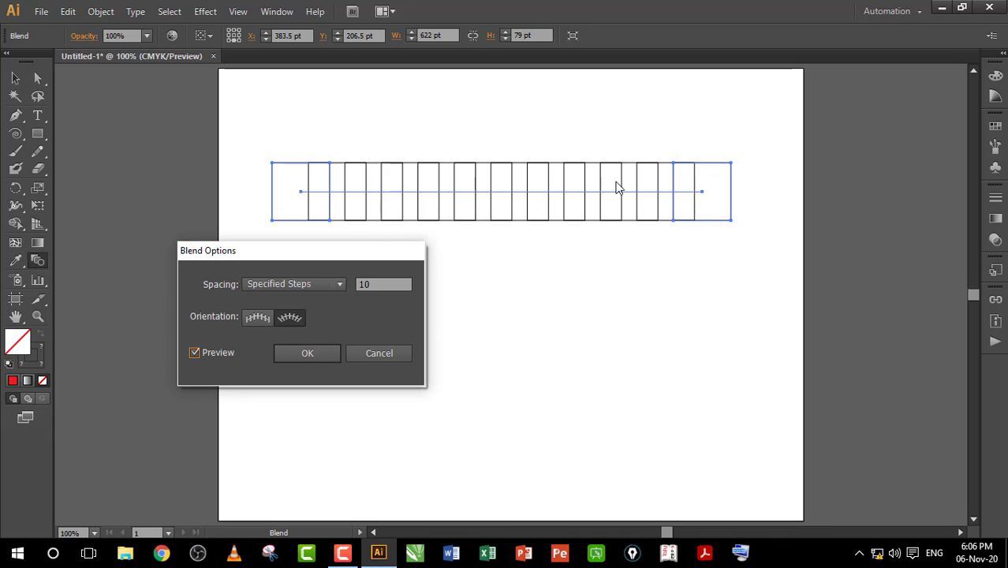
- Try lower and higher numbers of specified steps, including 5 and 10, in the blend preview
{"action": "left_click", "coordinate": [379, 286]}
{"action": "key", "text": "Down"}
{"action": "key", "text": "Down"}
{"action": "key", "text": "Down"}
{"action": "key", "text": "Down"}
{"action": "key", "text": "Down"}
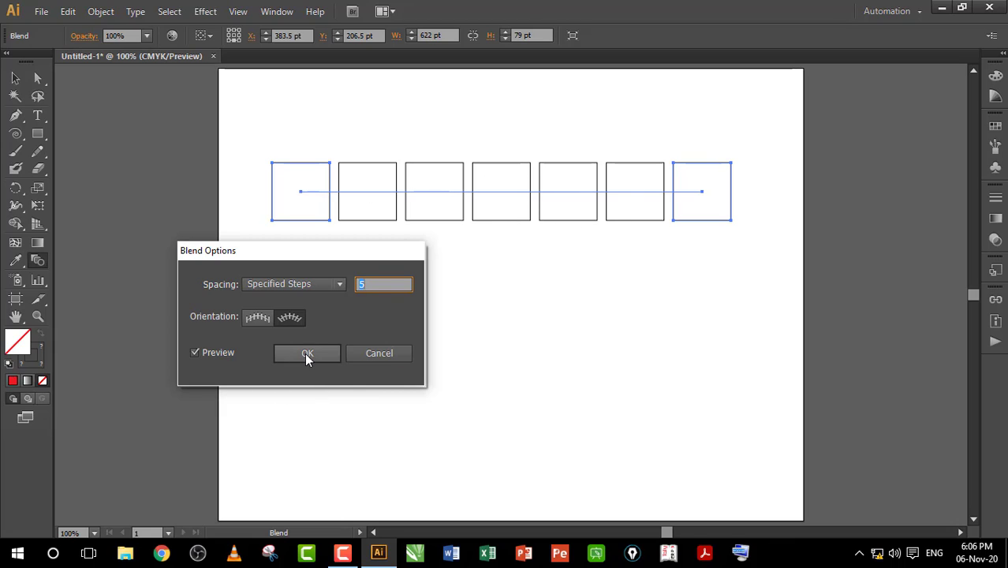
{"action": "key", "text": "Up"}
{"action": "key", "text": "Up"}
{"action": "key", "text": "Up"}
{"action": "key", "text": "Up"}
{"action": "key", "text": "Up"}
{"action": "key", "text": "Up"}
{"action": "key", "text": "Up"}
{"action": "key", "text": "Up"}
{"action": "key", "text": "Up"}
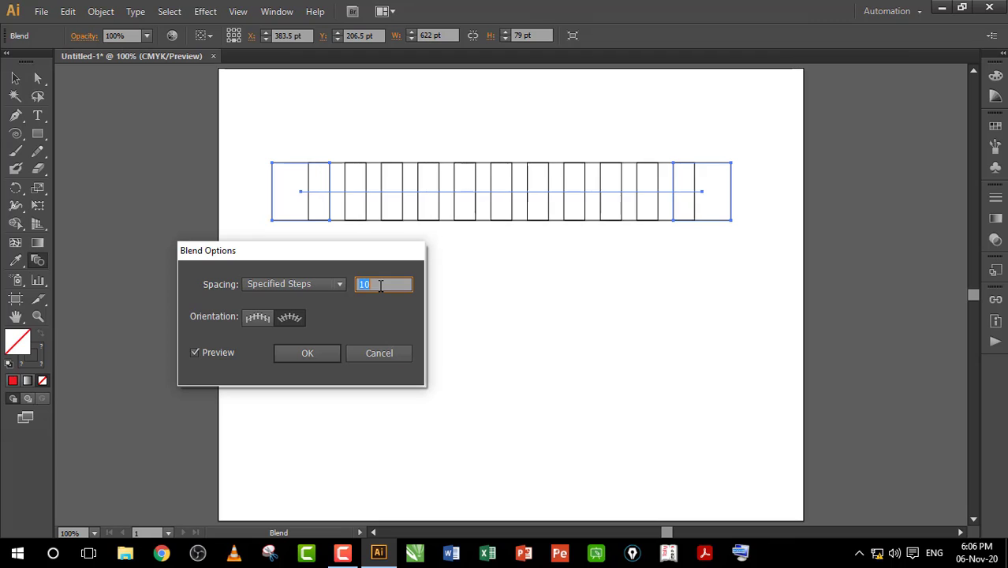
- Set the number of specified steps to 5 and apply the blend options
{"action": "key", "text": "Down"}
{"action": "key", "text": "Down"}
{"action": "key", "text": "Down"}
{"action": "key", "text": "Down"}
{"action": "key", "text": "Down"}
{"action": "key", "text": "Down"}
{"action": "key", "text": "Down"}
{"action": "key", "text": "Down"}
{"action": "key", "text": "Down"}
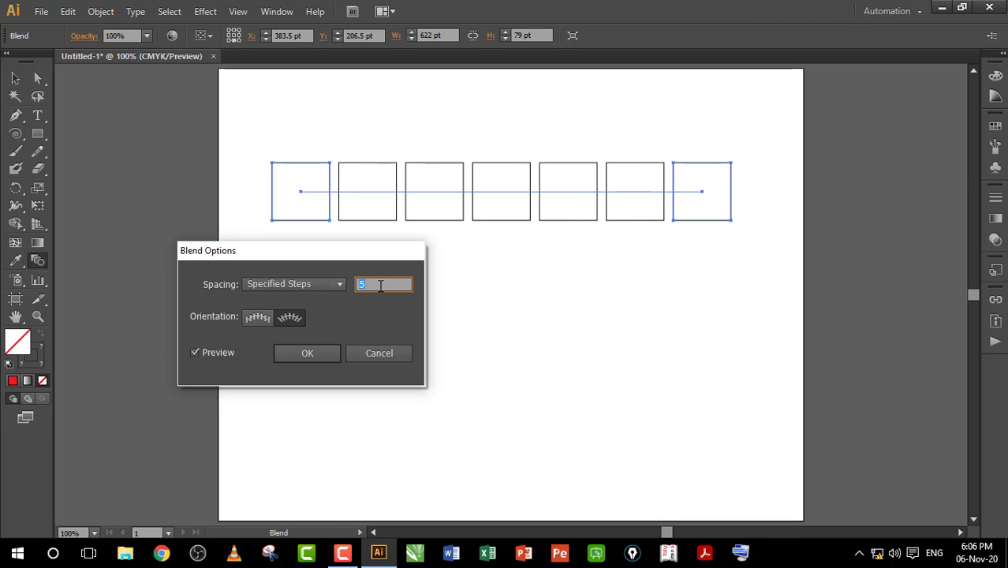
{"action": "left_click", "coordinate": [299, 354]}
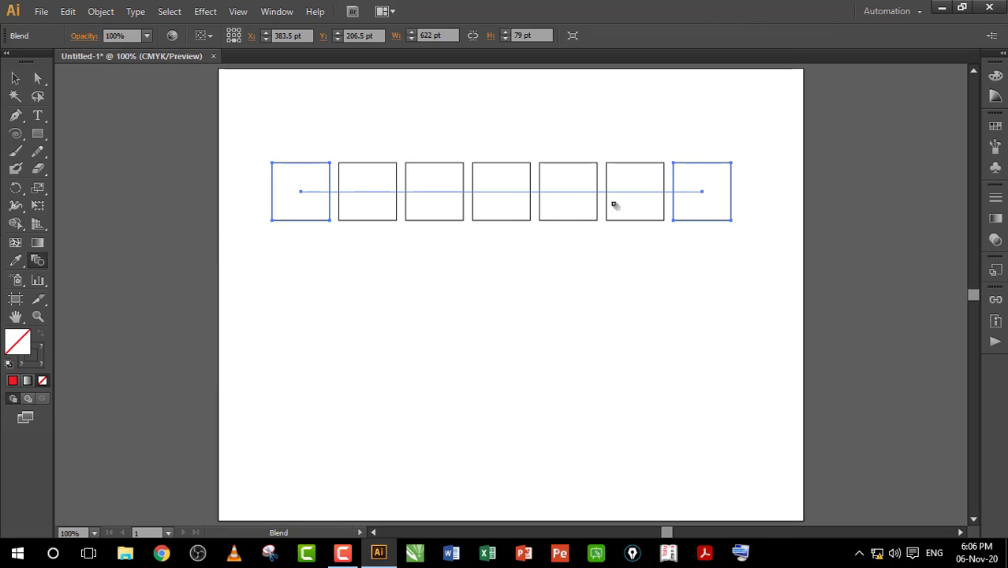
- Delete the blended row of squares from the artboard
{"action": "key", "text": "v"}
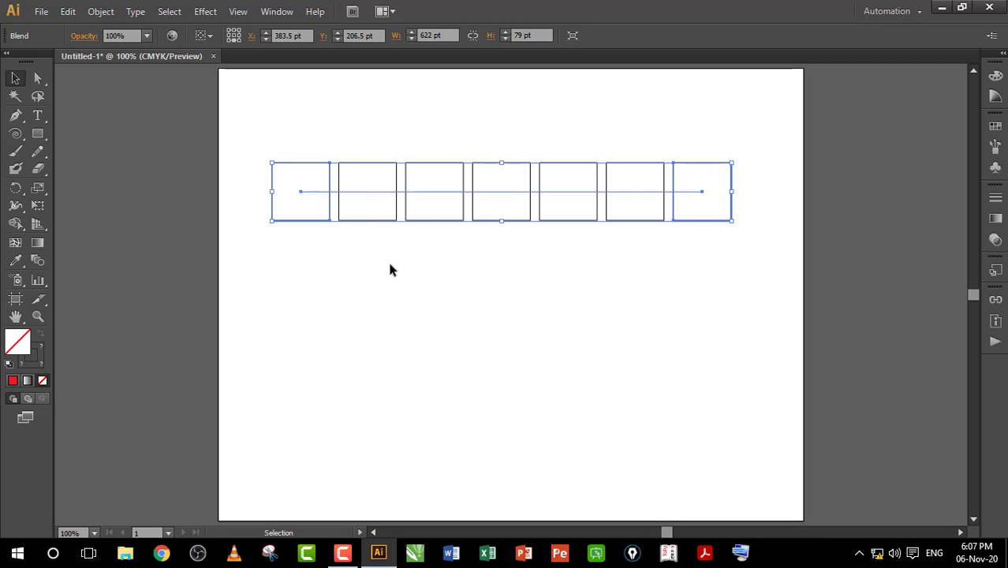
{"action": "key", "text": "Delete"}
- Draw a small square near the artboard's upper edge and a slightly larger circle below it and to its right
{"action": "left_click", "coordinate": [37, 134]}
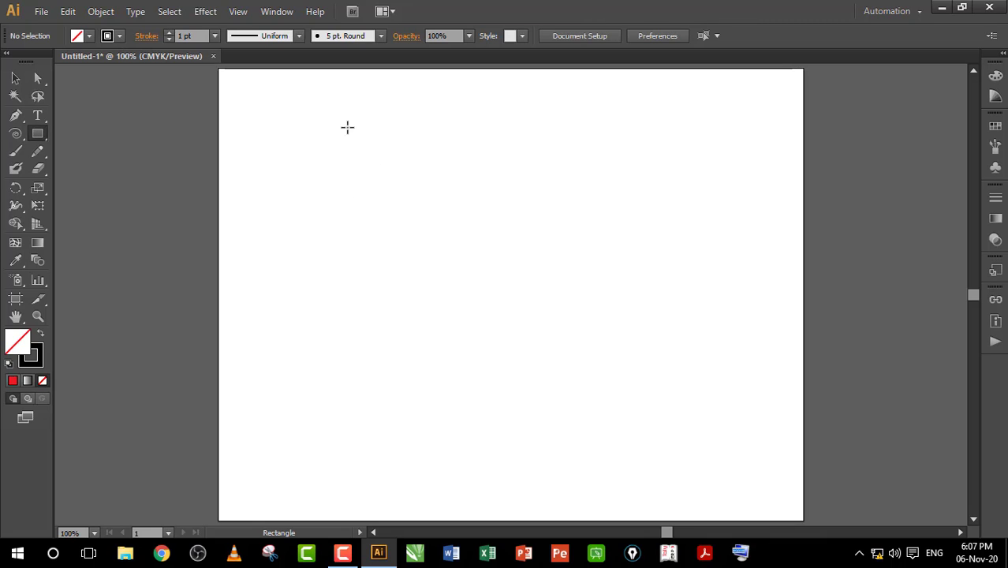
{"action": "left_click_drag", "start_coordinate": [314, 94], "coordinate": [366, 146]}
{"action": "mouse_move", "coordinate": [37, 134]}
{"action": "left_mouse_down"}
{"action": "mouse_move", "coordinate": [190, 153]}
{"action": "mouse_move", "coordinate": [97, 168]}
{"action": "left_mouse_up"}
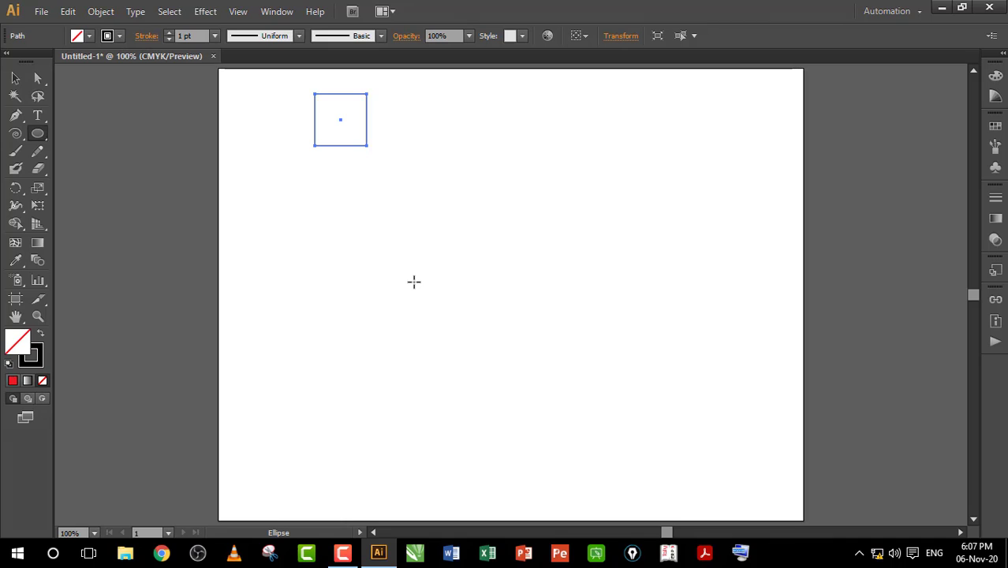
{"action": "left_click_drag", "start_coordinate": [414, 281], "coordinate": [449, 320]}
- Add a triangle below and right of the circle as a polygon with 3 sides and a 50 pt radius
{"action": "mouse_move", "coordinate": [37, 133]}
{"action": "left_mouse_down"}
{"action": "mouse_move", "coordinate": [130, 203]}
{"action": "mouse_move", "coordinate": [101, 186]}
{"action": "mouse_move", "coordinate": [115, 185]}
{"action": "left_mouse_up"}
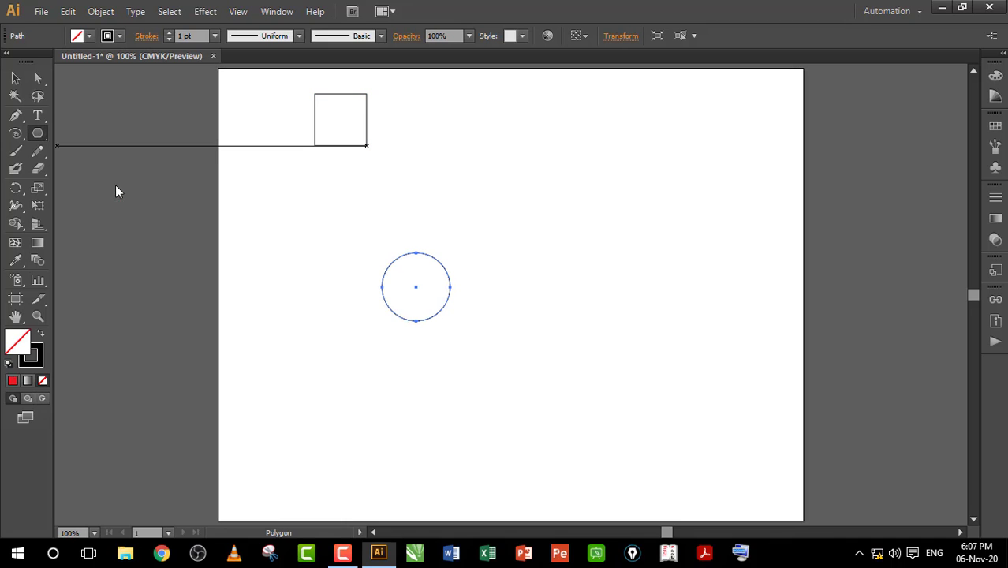
{"action": "left_click", "coordinate": [472, 437]}
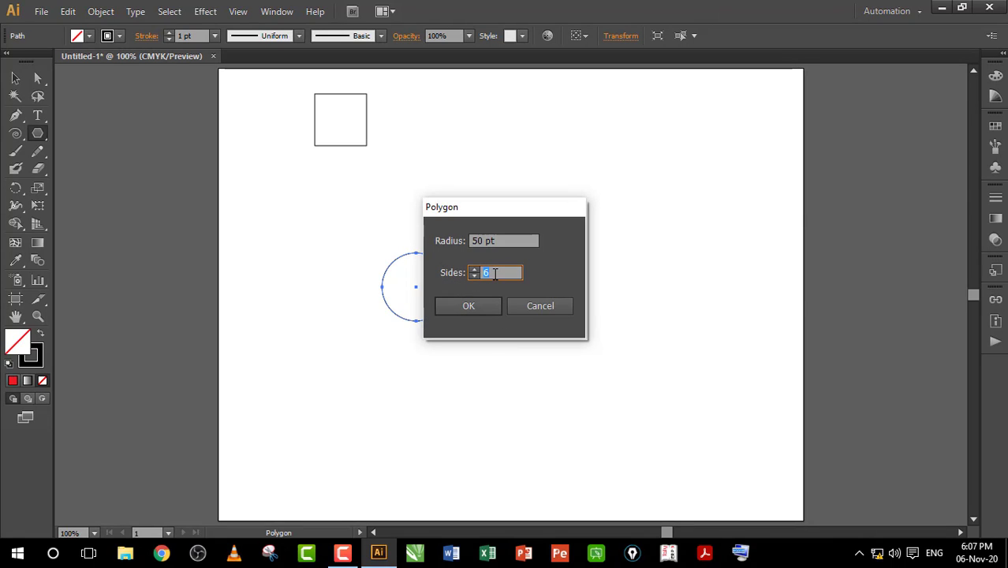
{"action": "type", "text": "3"}
{"action": "left_click", "coordinate": [467, 307]}
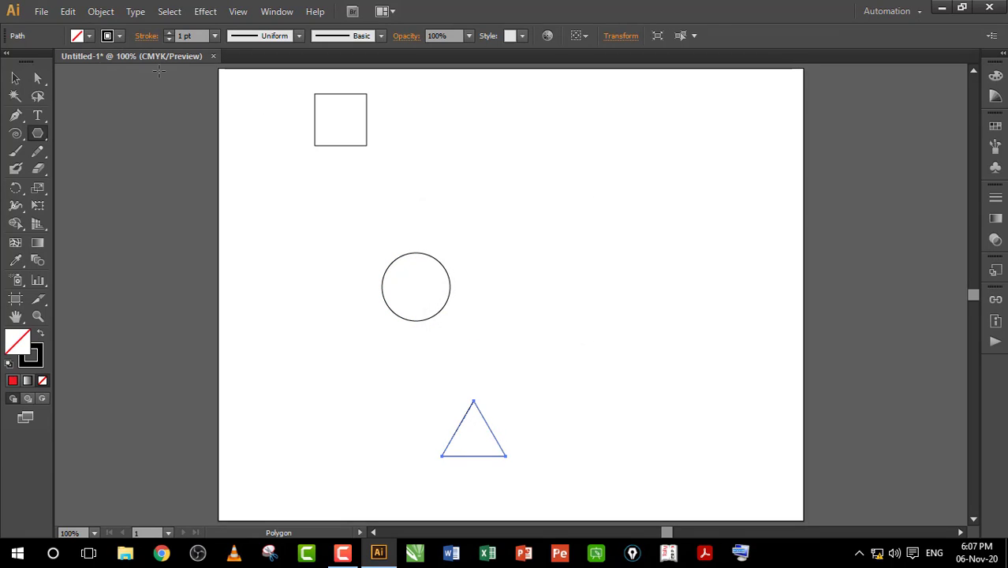
- Try blending the square, circle and triangle in sequence with the Blend tool, and undo the blend
{"action": "left_click", "coordinate": [14, 79]}
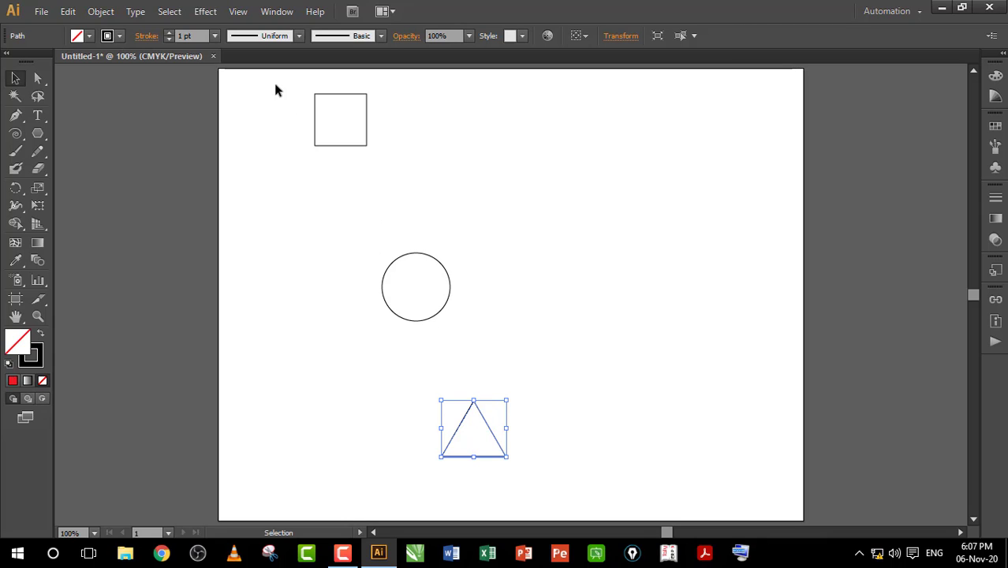
{"action": "left_click_drag", "start_coordinate": [274, 84], "coordinate": [523, 442]}
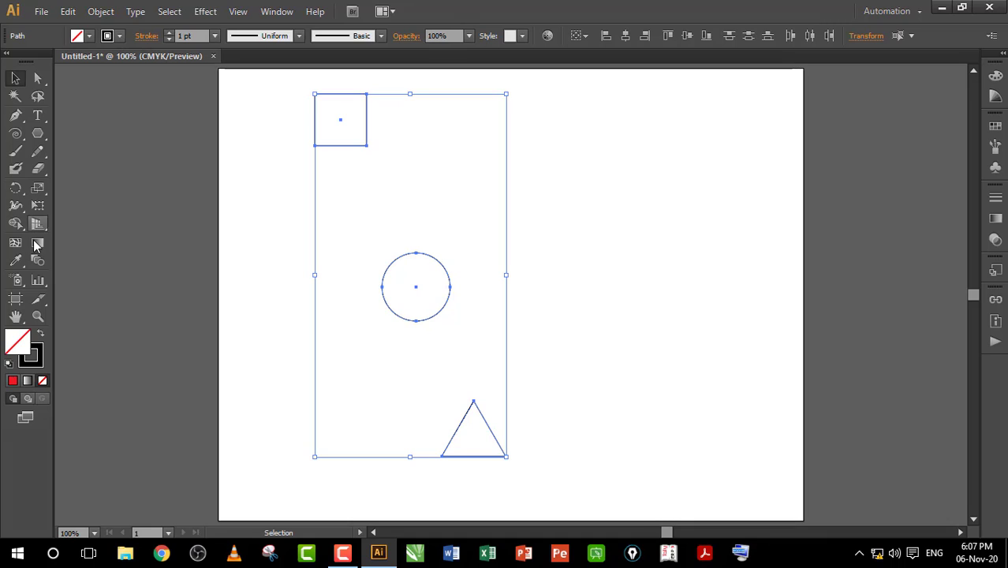
{"action": "left_click", "coordinate": [38, 265]}
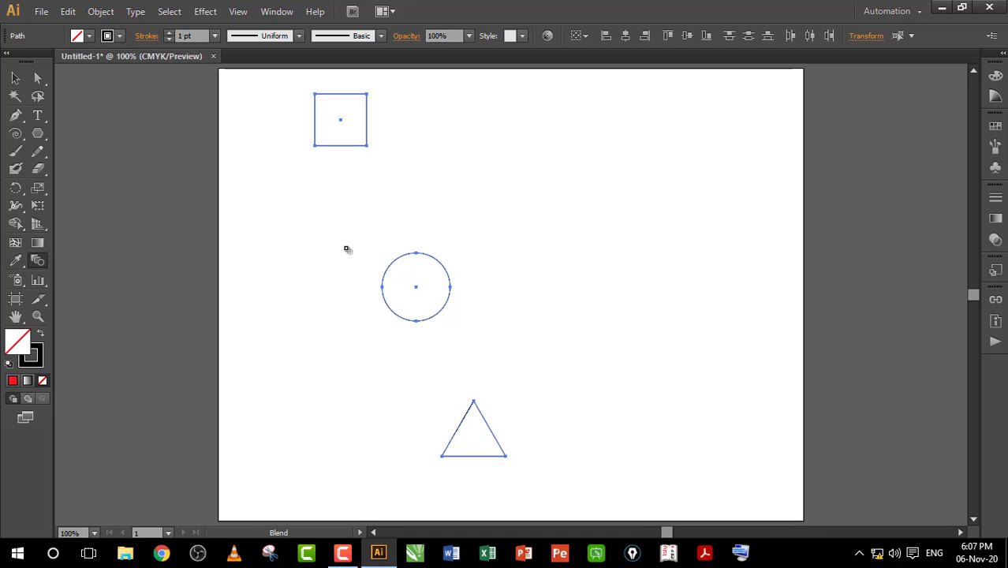
{"action": "left_click", "coordinate": [341, 121]}
{"action": "left_click", "coordinate": [416, 289]}
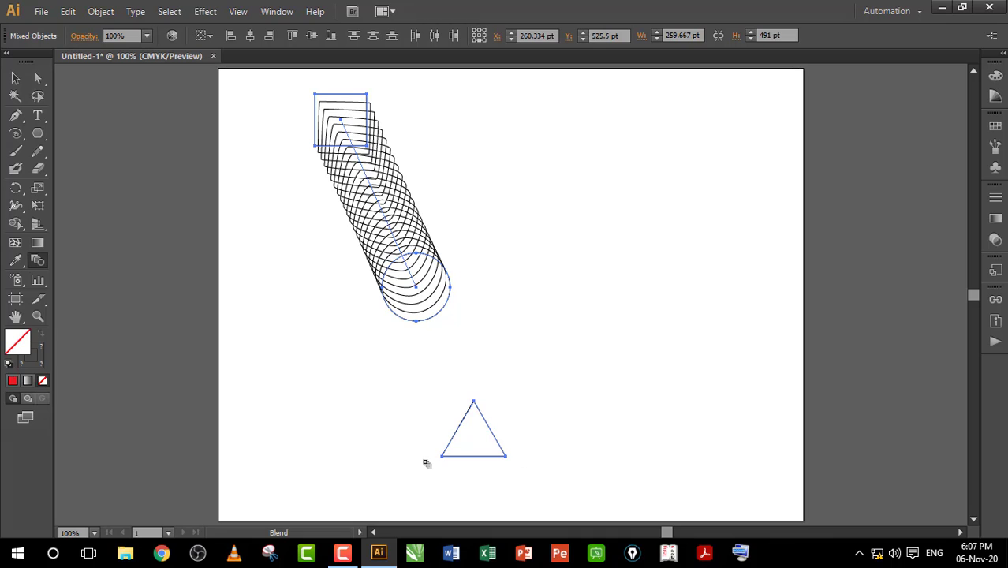
{"action": "left_click", "coordinate": [474, 404]}
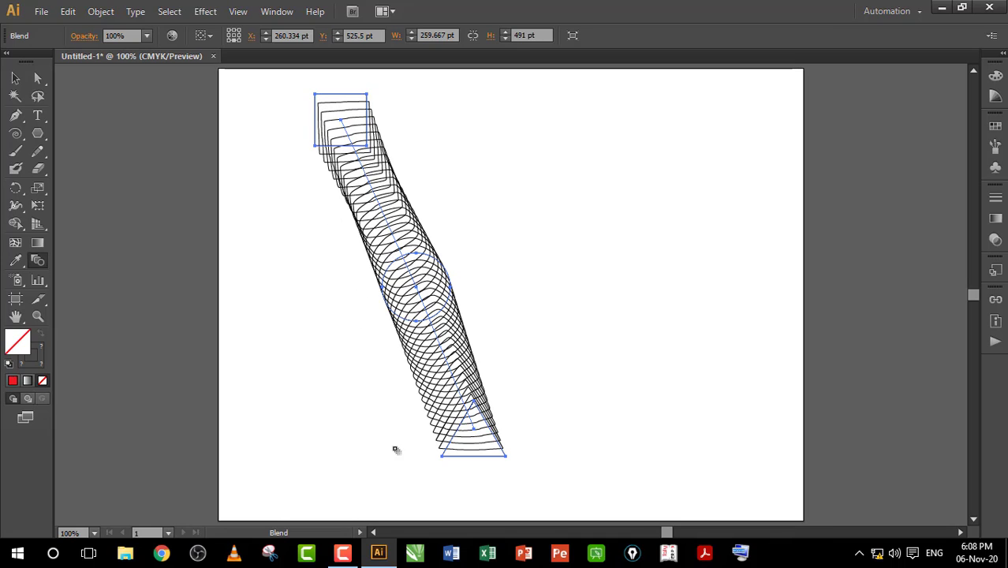
{"action": "key", "text": "ctrl+z"}
{"action": "key", "text": "ctrl+z"}
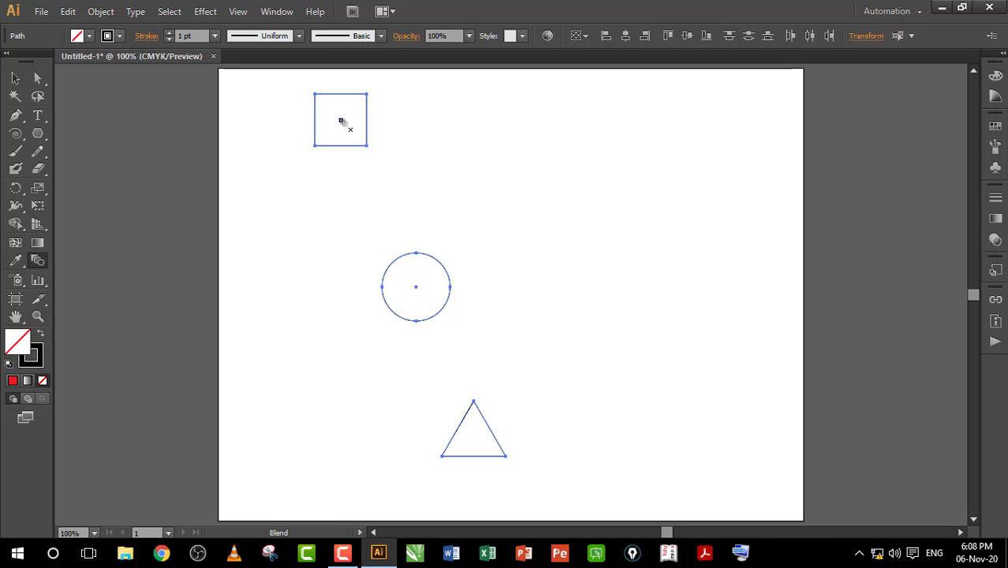
- Try square-to-circle blends from the shapes' centres and from their edge points, undoing each trial before the next
{"action": "left_click", "coordinate": [417, 290]}
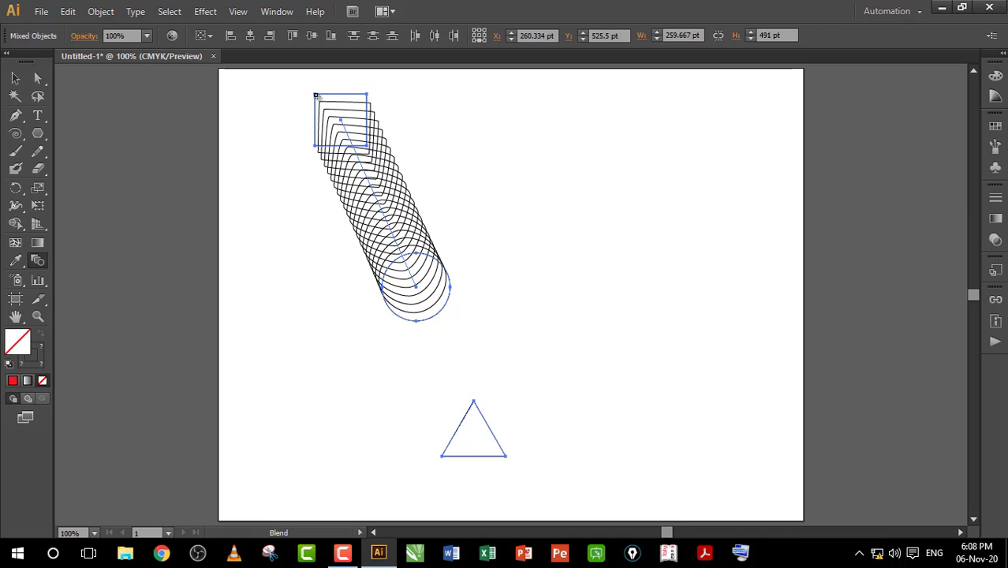
{"action": "key", "text": "ctrl+z"}
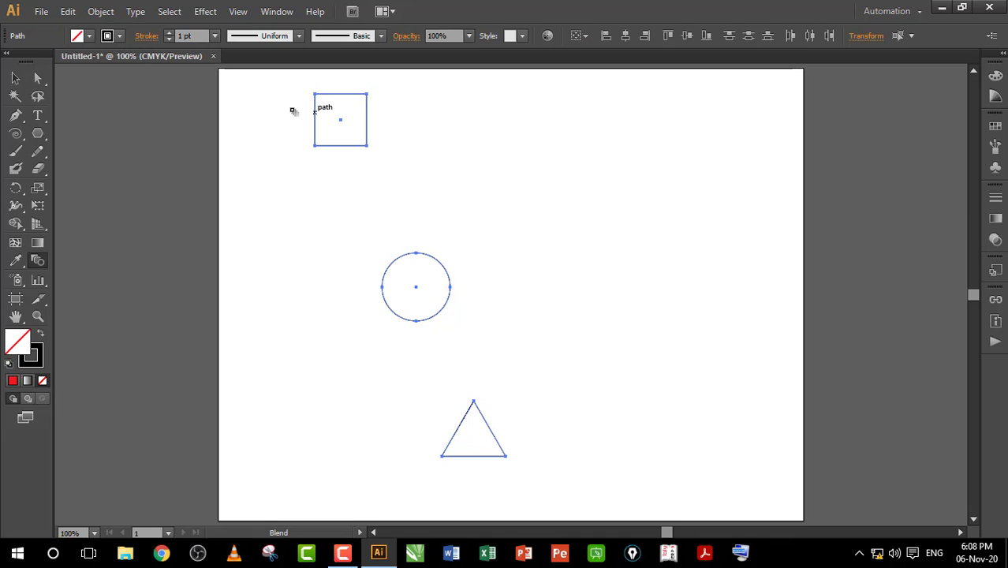
{"action": "left_click", "coordinate": [417, 321]}
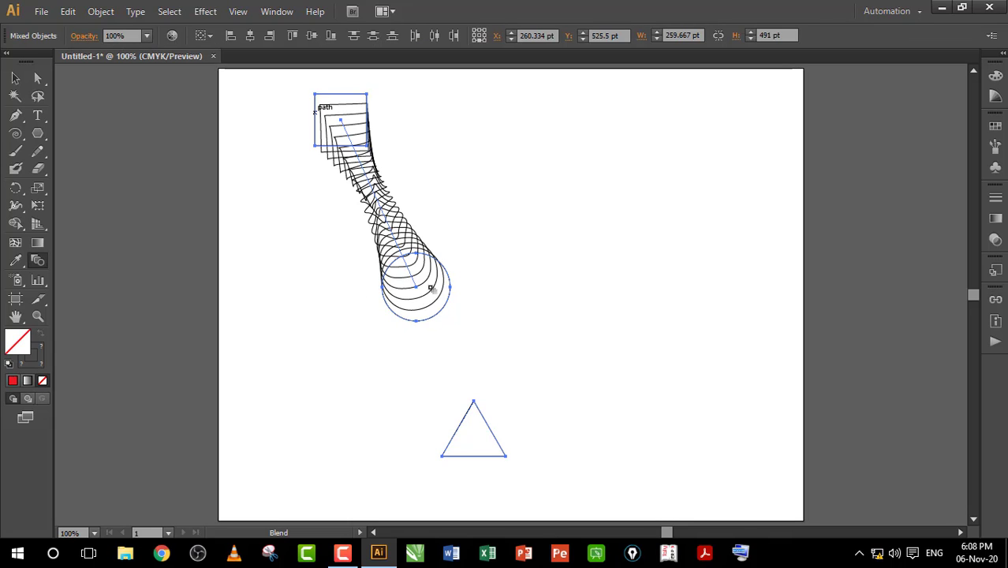
{"action": "key", "text": "ctrl+z"}
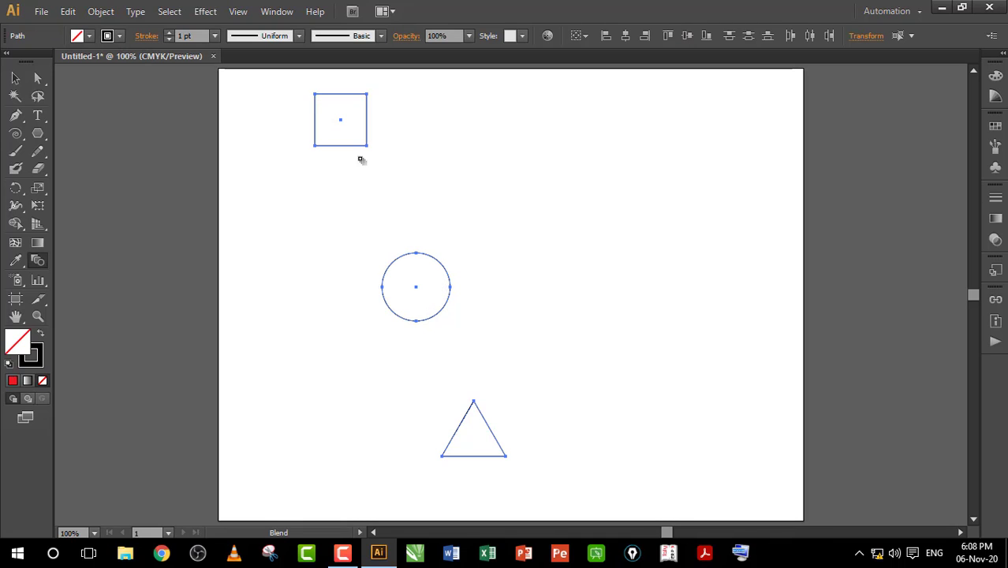
{"action": "left_click", "coordinate": [417, 290]}
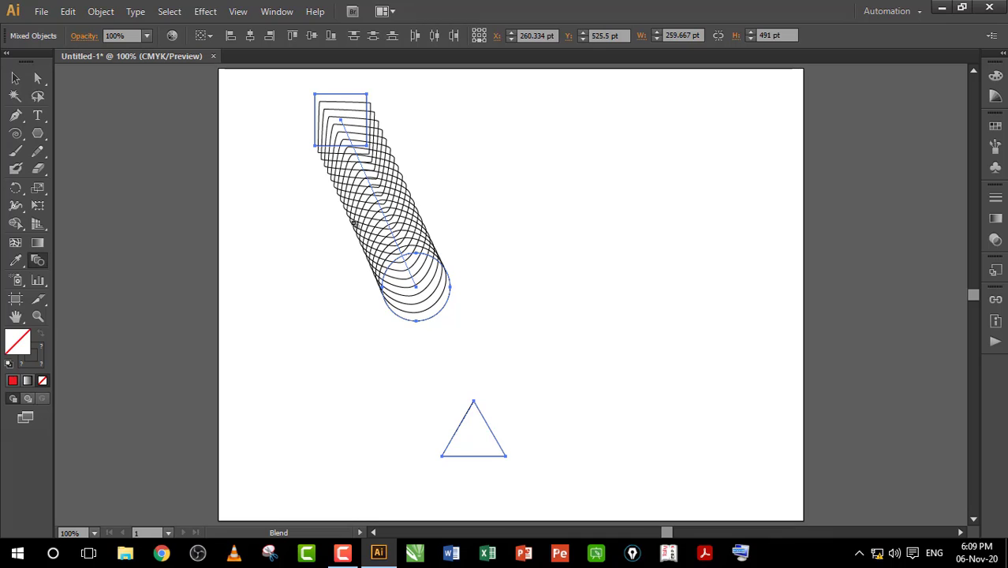
- Clear the shapes from the artboard and draw a tall, narrow ellipse in its upper middle area
{"action": "key", "text": "Delete"}
{"action": "left_click", "coordinate": [37, 134]}
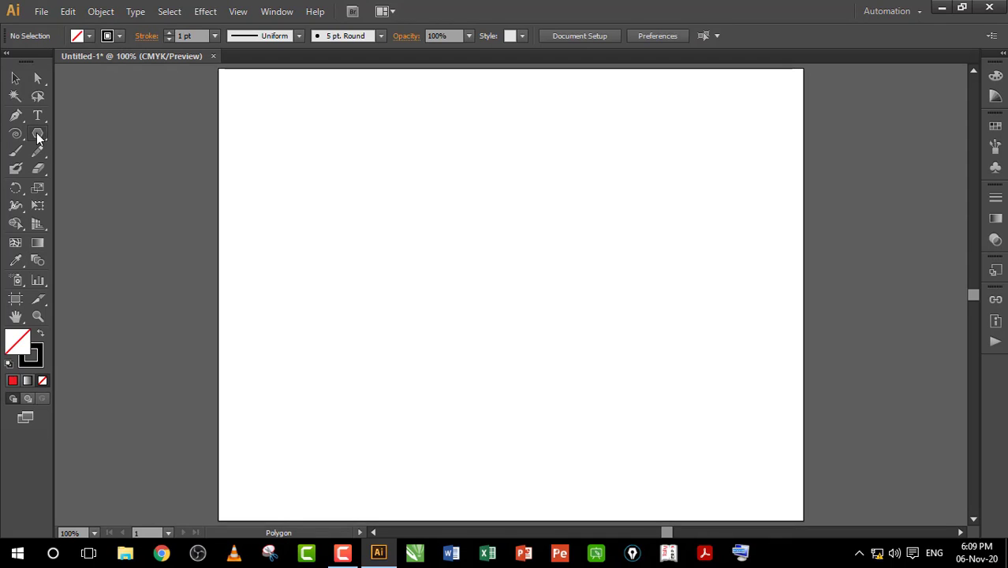
{"action": "left_click_drag", "start_coordinate": [38, 137], "coordinate": [106, 167]}
{"action": "left_click_drag", "start_coordinate": [431, 146], "coordinate": [481, 273]}
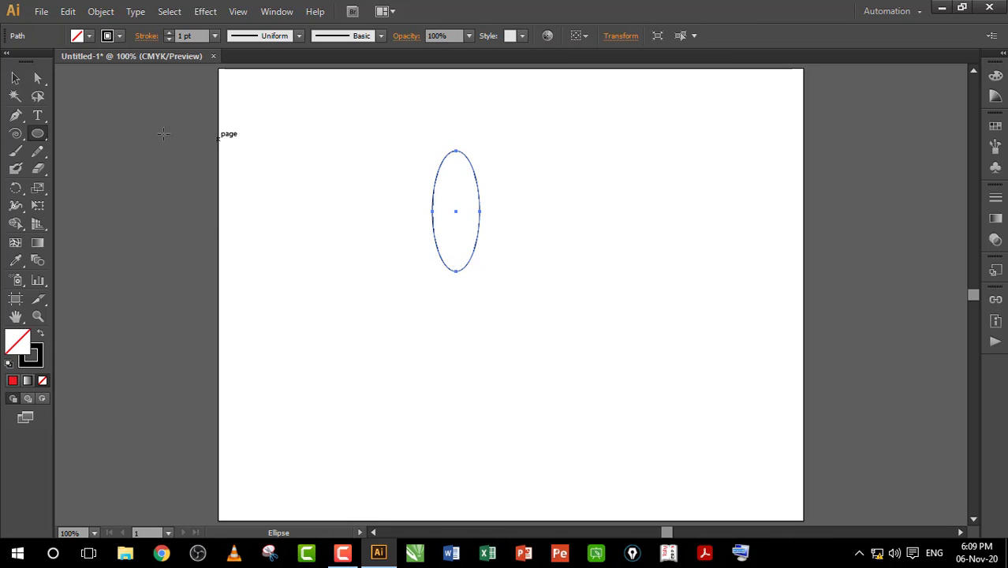
- Rotate a copy of the ellipse about 45° clockwise around a pivot point placed below the ellipse
{"action": "key", "text": "v"}
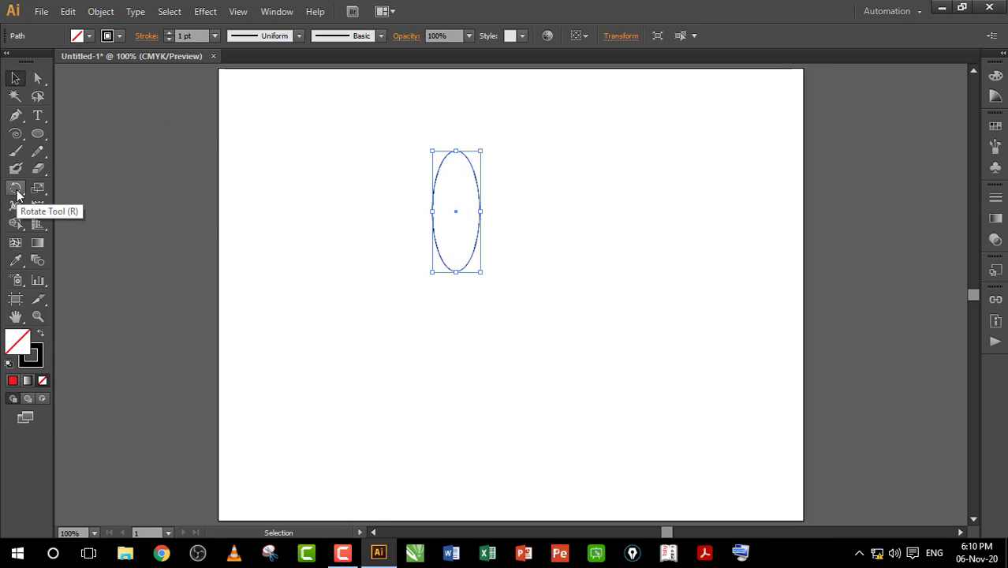
{"action": "left_click", "coordinate": [17, 190]}
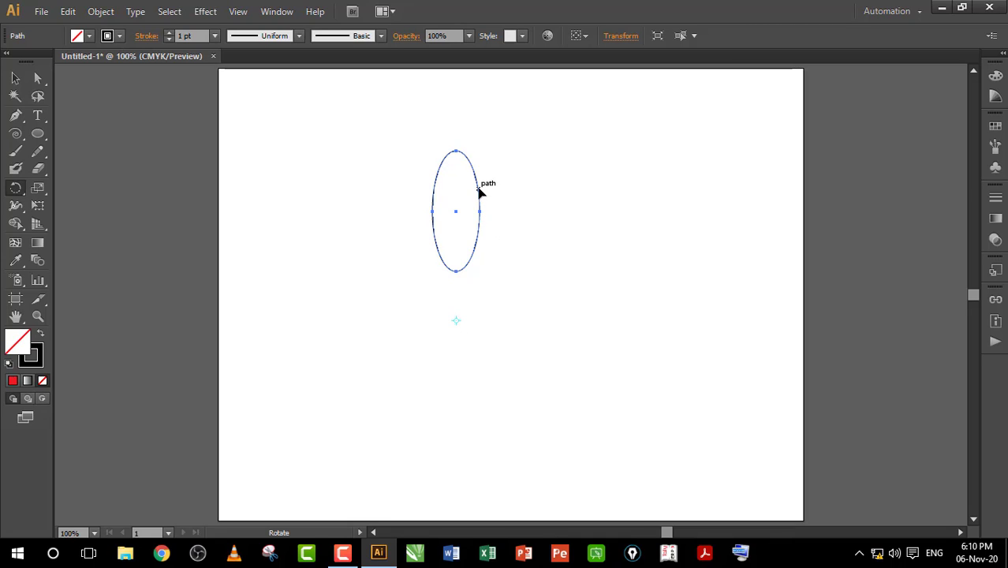
{"action": "left_click_drag", "start_coordinate": [483, 192], "coordinate": [526, 252]}
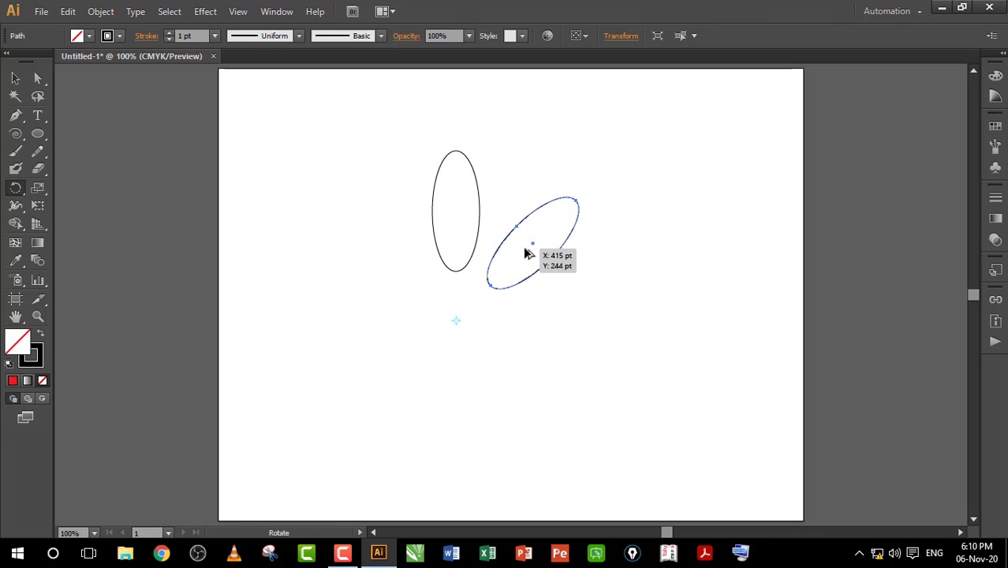
{"action": "key", "text": "v"}
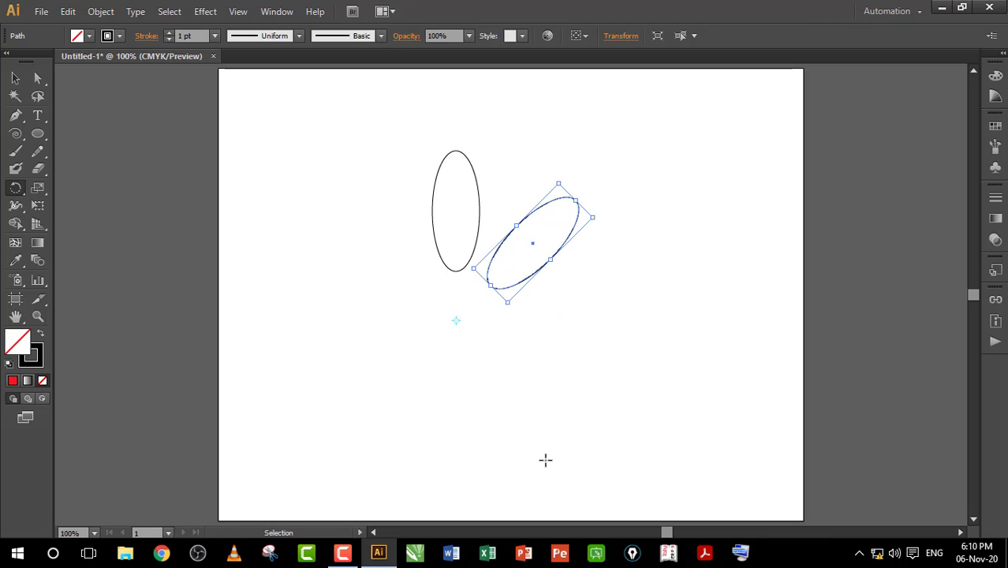
- Repeat the rotated copy seven times to complete the flower-like ring of ellipses
{"action": "key", "text": "ctrl+d"}
{"action": "key", "text": "ctrl+d"}
{"action": "key", "text": "ctrl+d"}
{"action": "key", "text": "ctrl+d"}
{"action": "key", "text": "ctrl+d"}
{"action": "key", "text": "ctrl+d"}
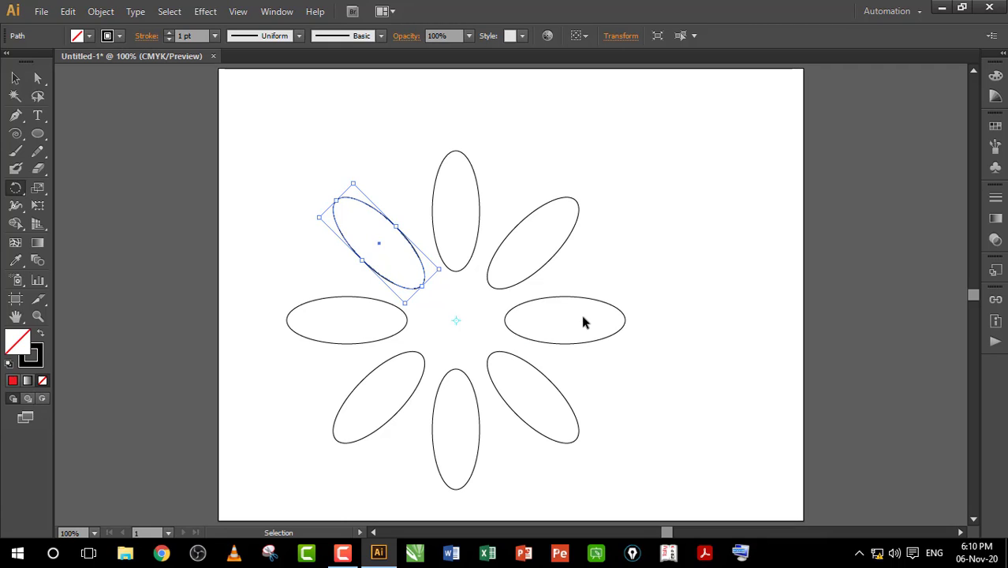
{"action": "key", "text": "ctrl+d"}
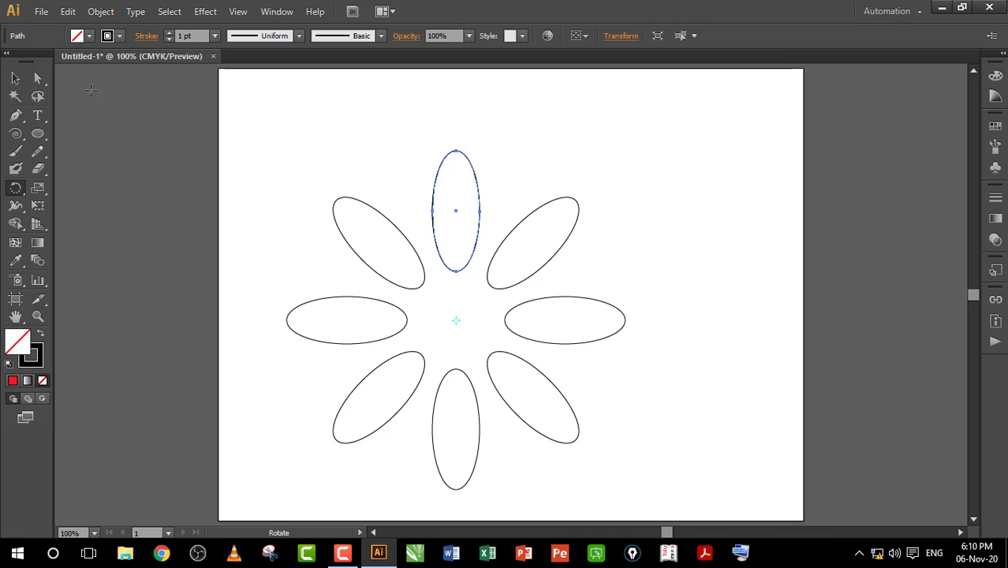
- Select all the ellipses in the ring and make a blend from them
{"action": "left_click", "coordinate": [14, 81]}
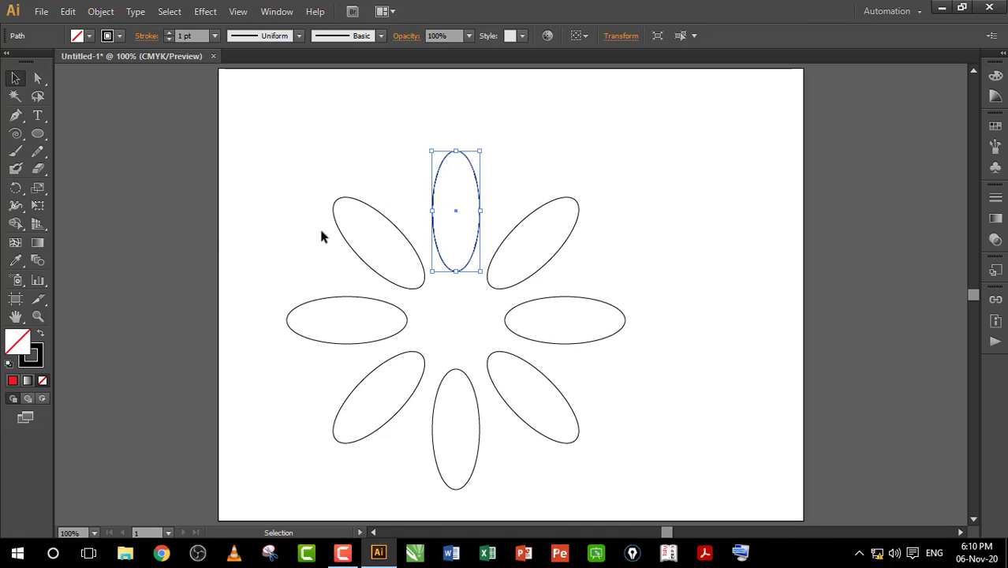
{"action": "left_click_drag", "start_coordinate": [282, 117], "coordinate": [628, 447]}
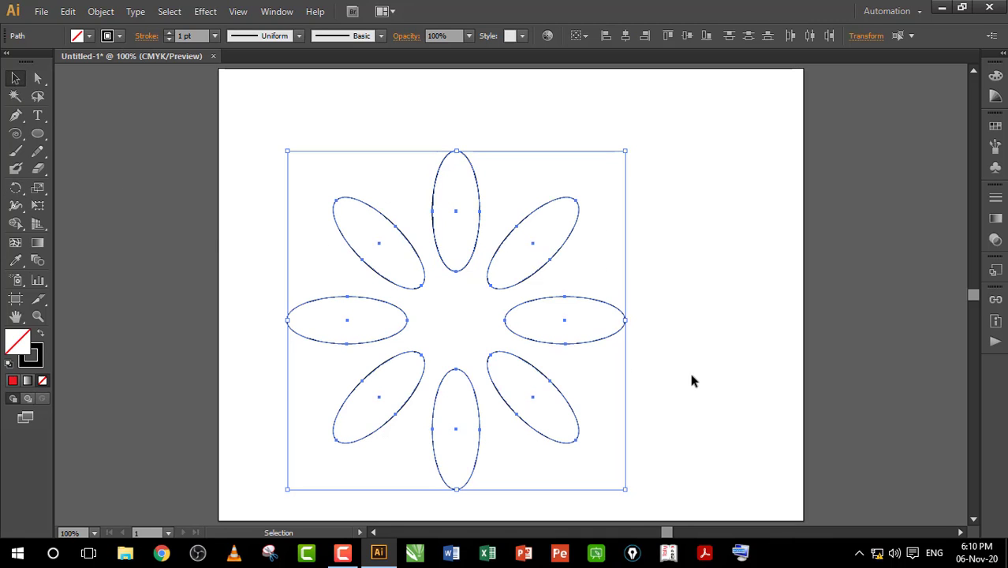
{"action": "key", "text": "ctrl+alt+b"}
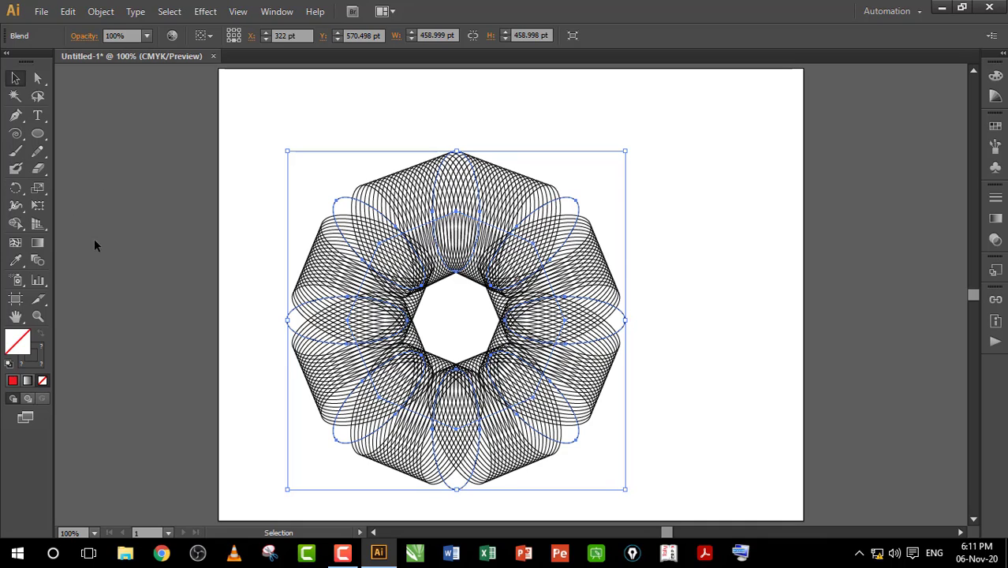
- Set the ring blend's spacing to 23 specified steps, with the preview turned on
{"action": "double_click", "coordinate": [39, 258]}
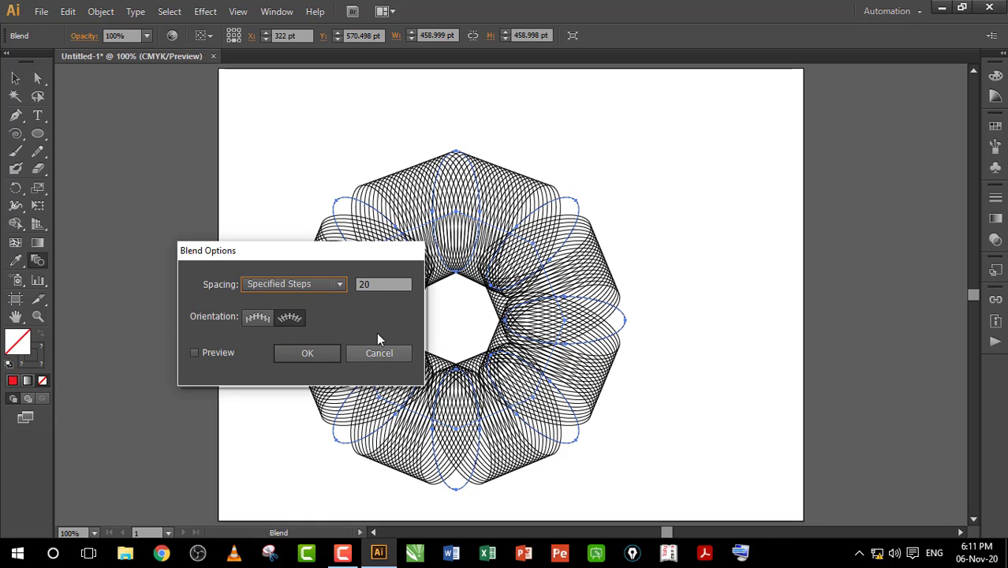
{"action": "left_click", "coordinate": [378, 352]}
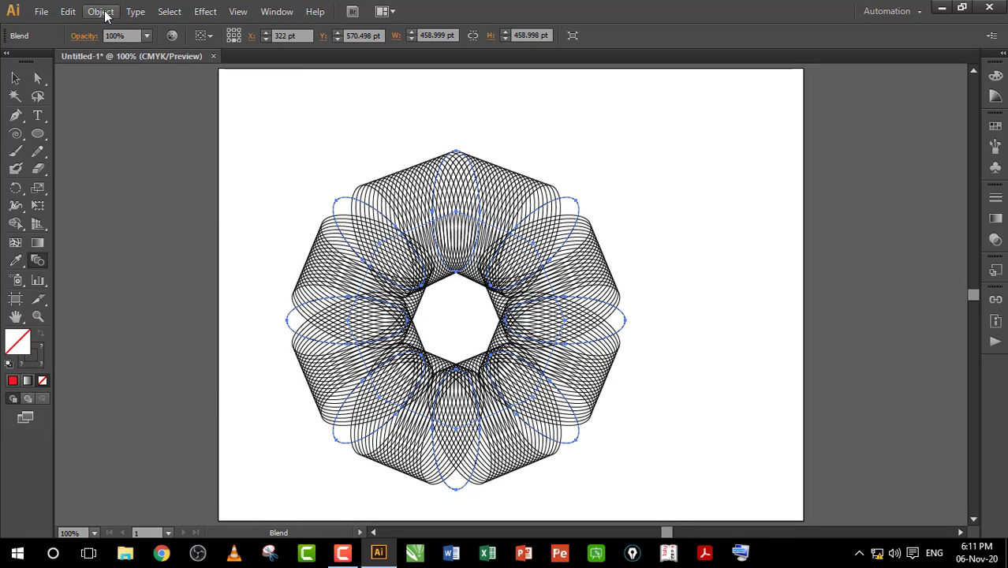
{"action": "left_click", "coordinate": [103, 13]}
{"action": "mouse_move", "coordinate": [152, 345]}
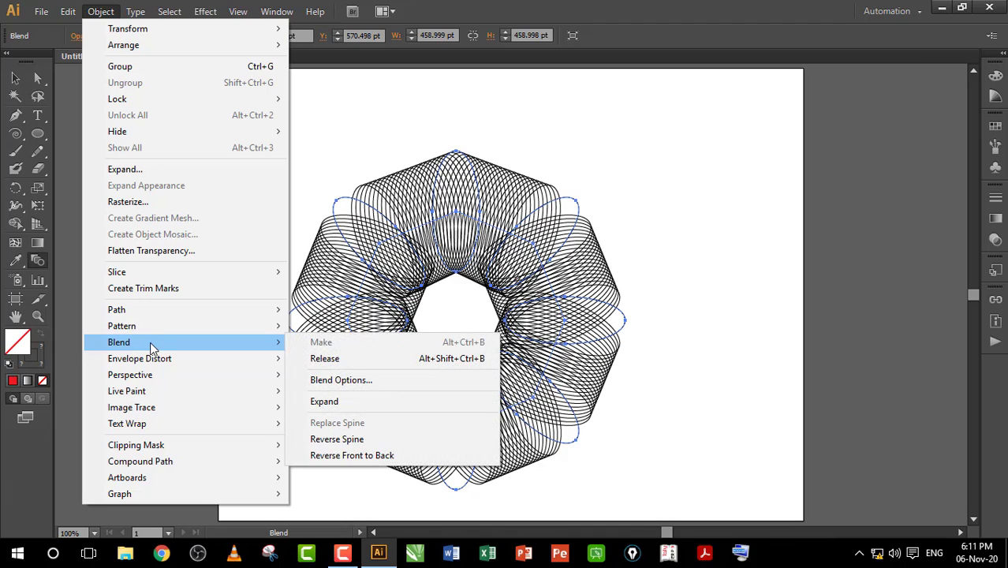
{"action": "left_click", "coordinate": [352, 382]}
{"action": "left_click_drag", "start_coordinate": [326, 254], "coordinate": [779, 150]}
{"action": "left_click", "coordinate": [649, 246]}
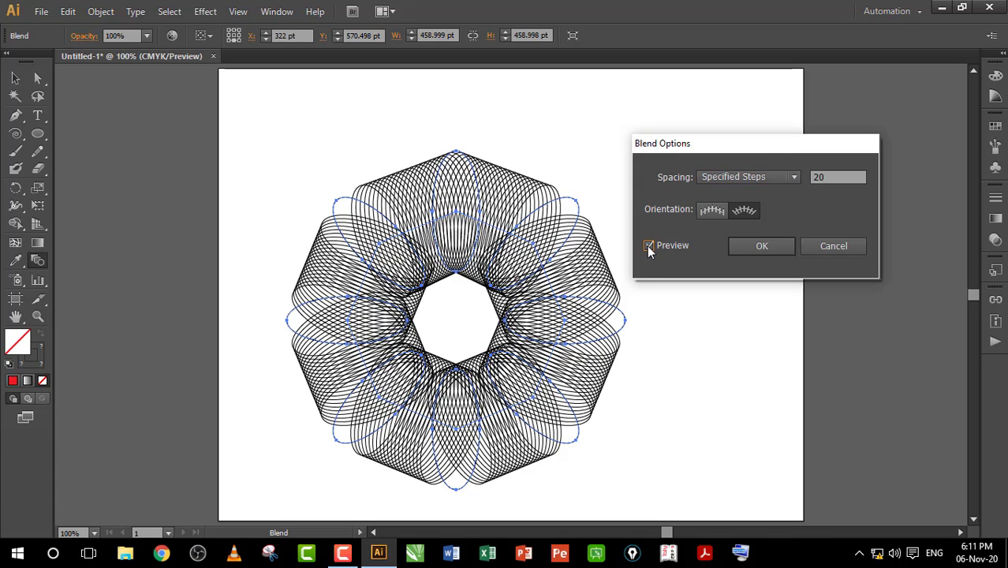
{"action": "scroll", "coordinate": [837, 178], "scroll_direction": "up", "scroll_amount": 1}
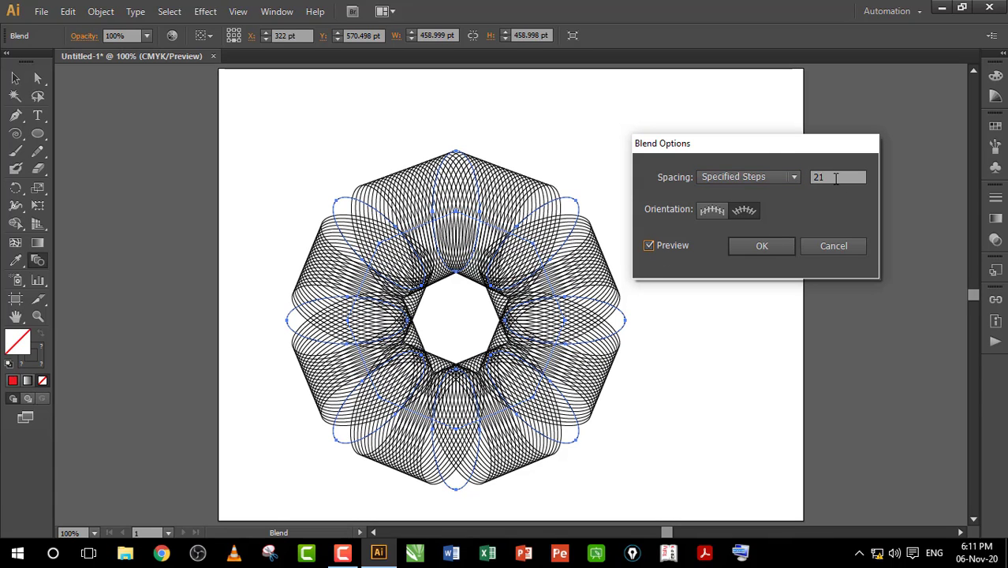
{"action": "scroll", "coordinate": [836, 178], "scroll_direction": "down", "scroll_amount": 2}
{"action": "scroll", "coordinate": [836, 178], "scroll_direction": "down", "scroll_amount": 2}
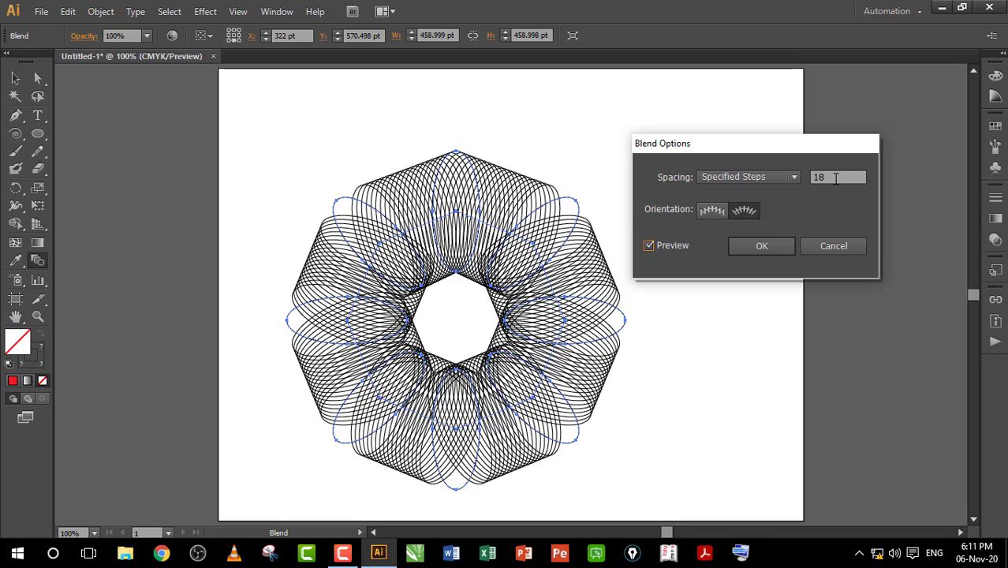
{"action": "scroll", "coordinate": [837, 178], "scroll_direction": "up", "scroll_amount": 6}
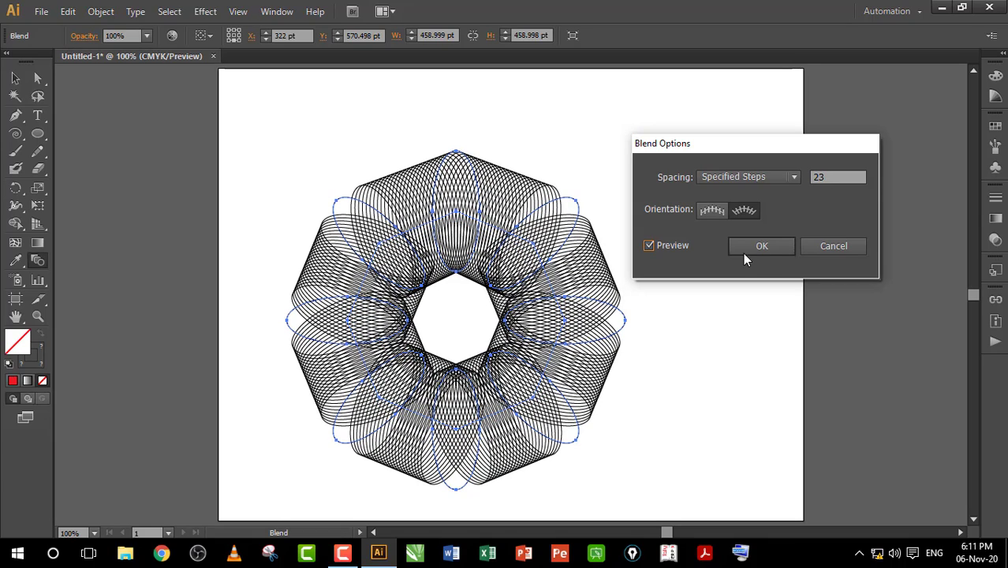
{"action": "left_click", "coordinate": [763, 247]}
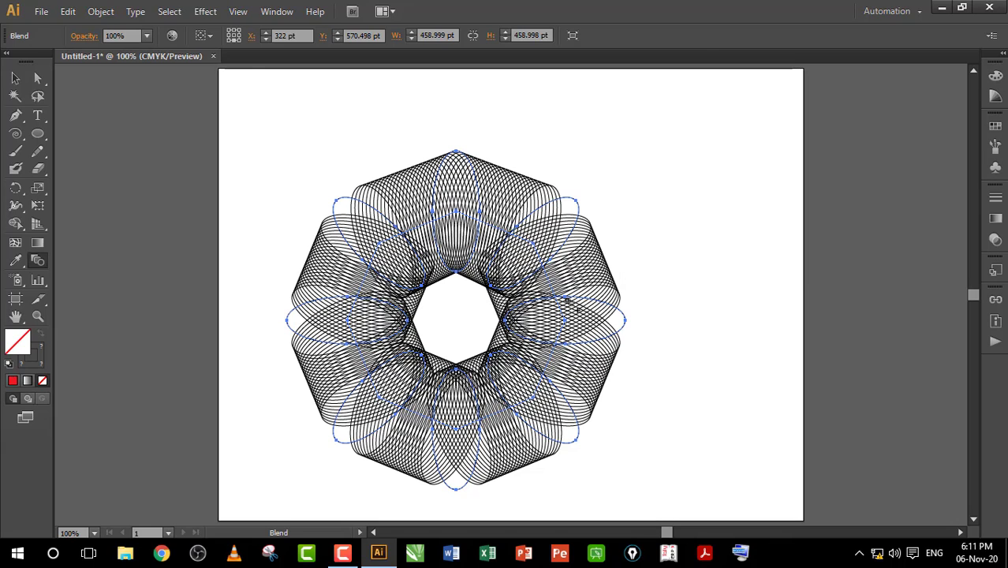
- Recolour the stroke of the ring's top ellipse yellow-green by directly selecting it within the blend
{"action": "left_click", "coordinate": [385, 119]}
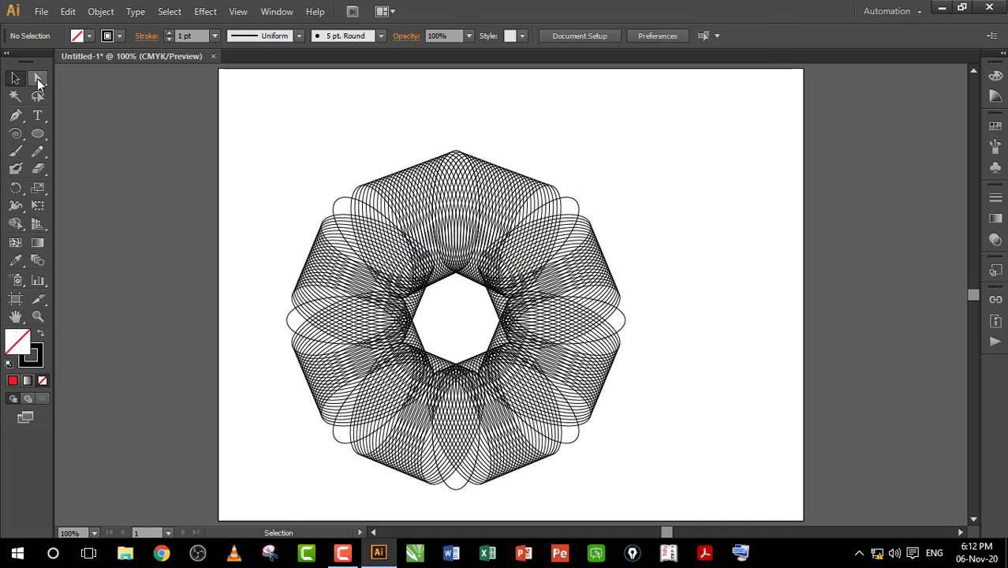
{"action": "left_click", "coordinate": [37, 77]}
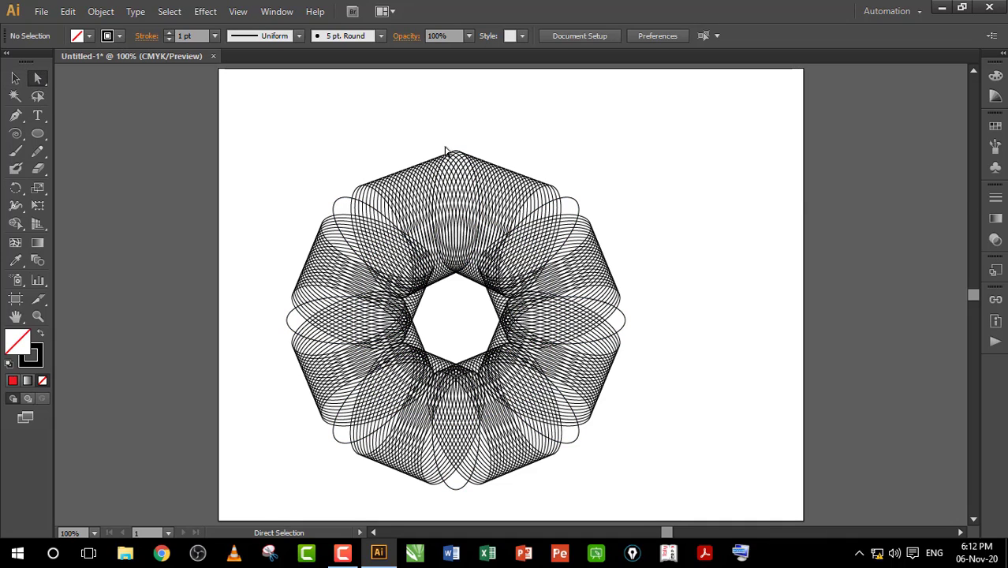
{"action": "left_click", "coordinate": [22, 344]}
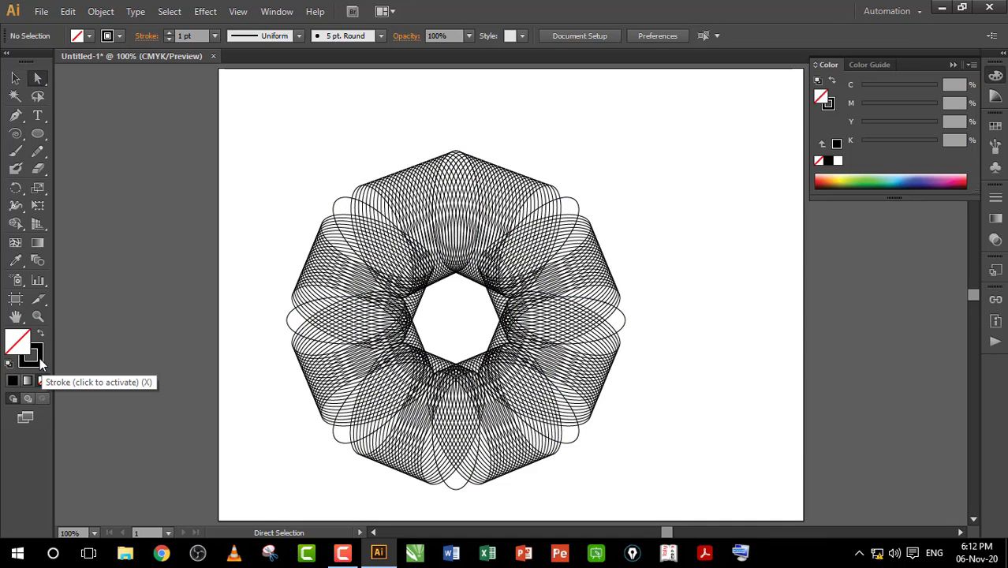
{"action": "left_click", "coordinate": [40, 359]}
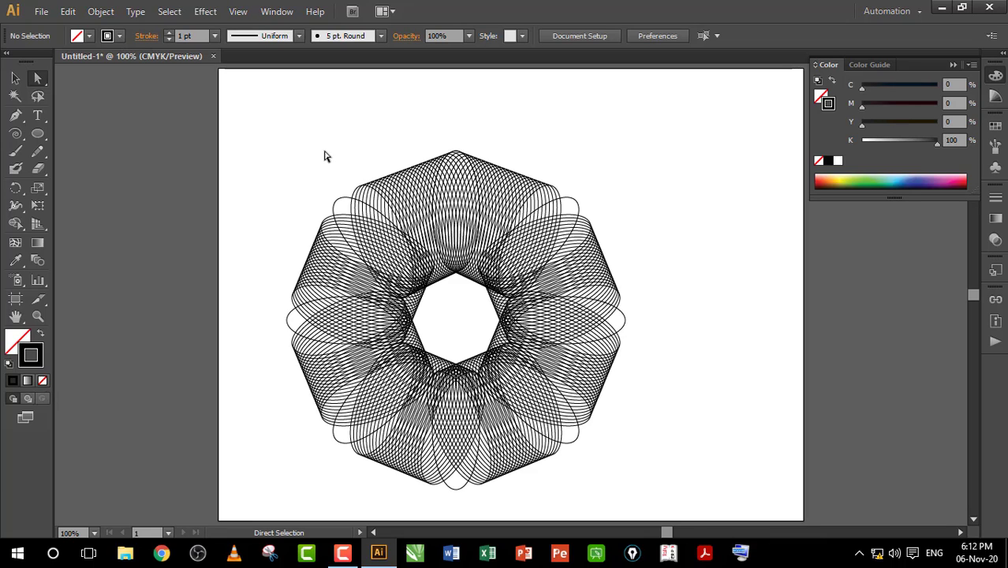
{"action": "left_click", "coordinate": [457, 153]}
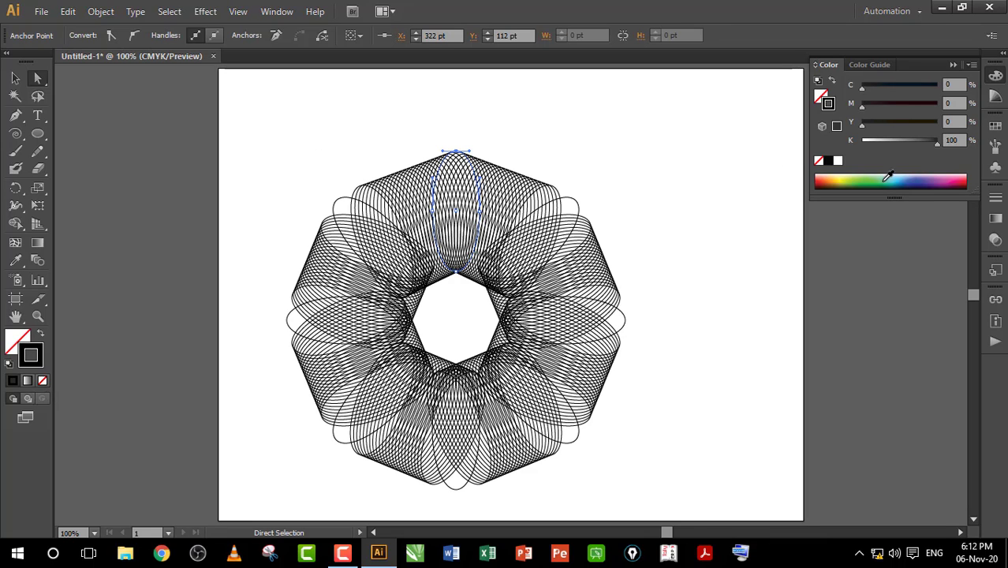
{"action": "left_click", "coordinate": [849, 175]}
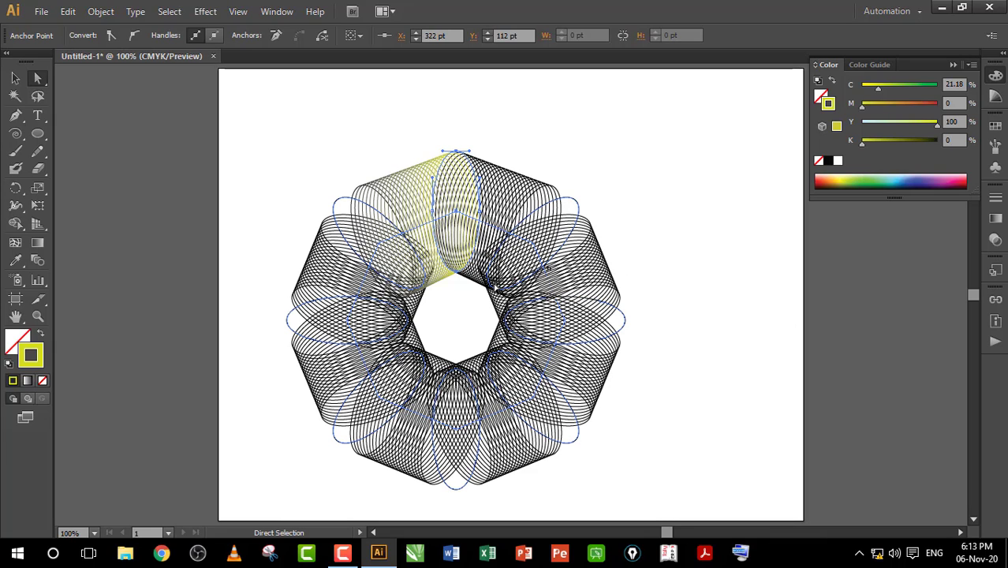
- Recolour the strokes of the next two ellipses clockwise: the upper-right one blue-violet and the right one red
{"action": "left_click", "coordinate": [577, 204]}
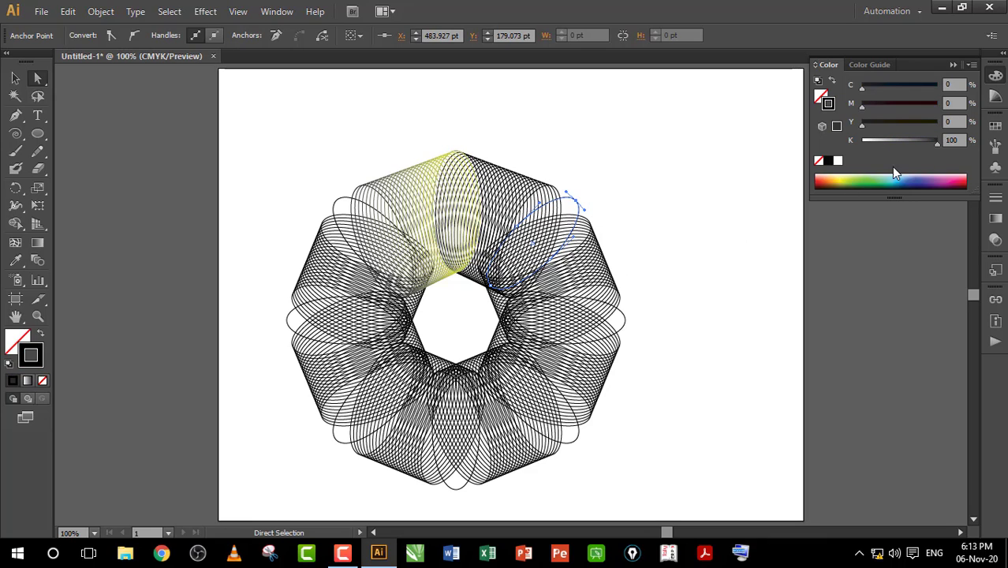
{"action": "left_click", "coordinate": [922, 173]}
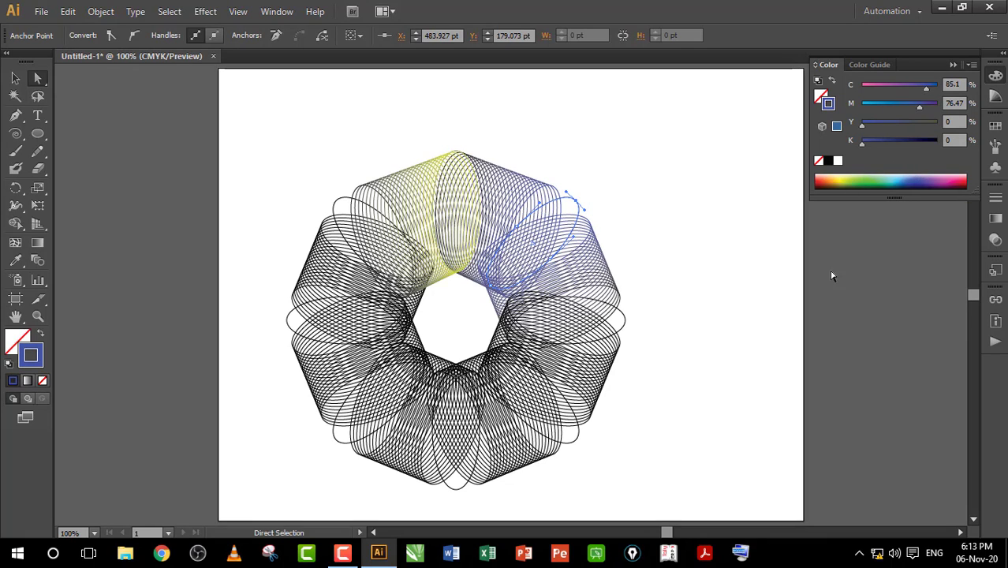
{"action": "left_click", "coordinate": [625, 321]}
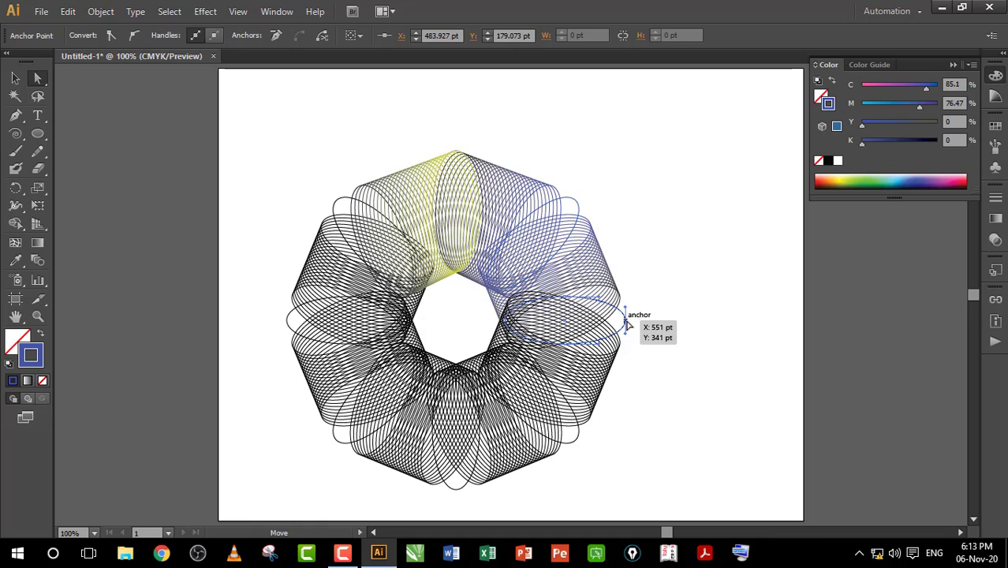
{"action": "left_click", "coordinate": [969, 177]}
- Recolour the remaining ellipses' strokes clockwise from the lower-right one: green, blue, yellow-green, dark blue and pale blue
{"action": "left_click", "coordinate": [582, 434]}
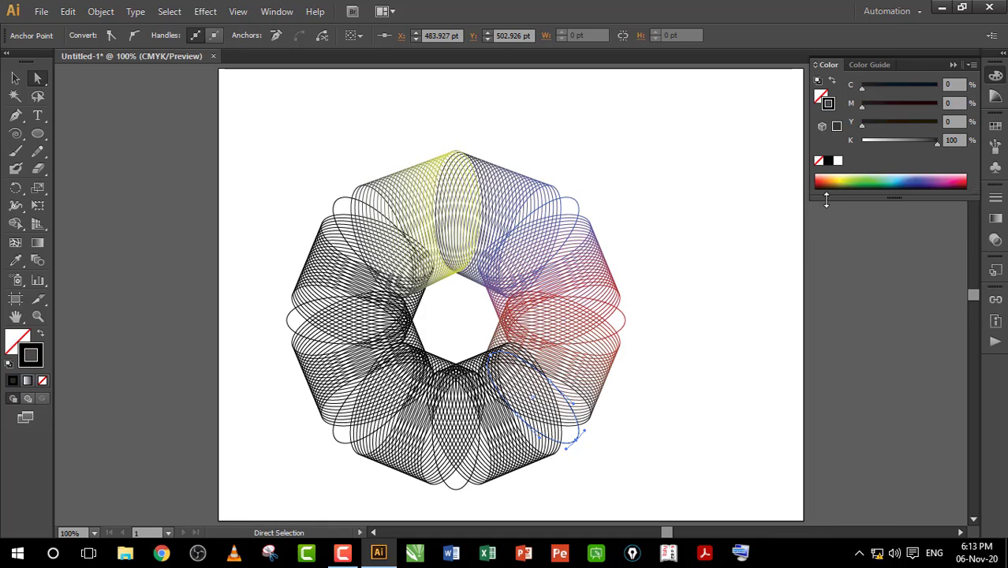
{"action": "left_click", "coordinate": [867, 177]}
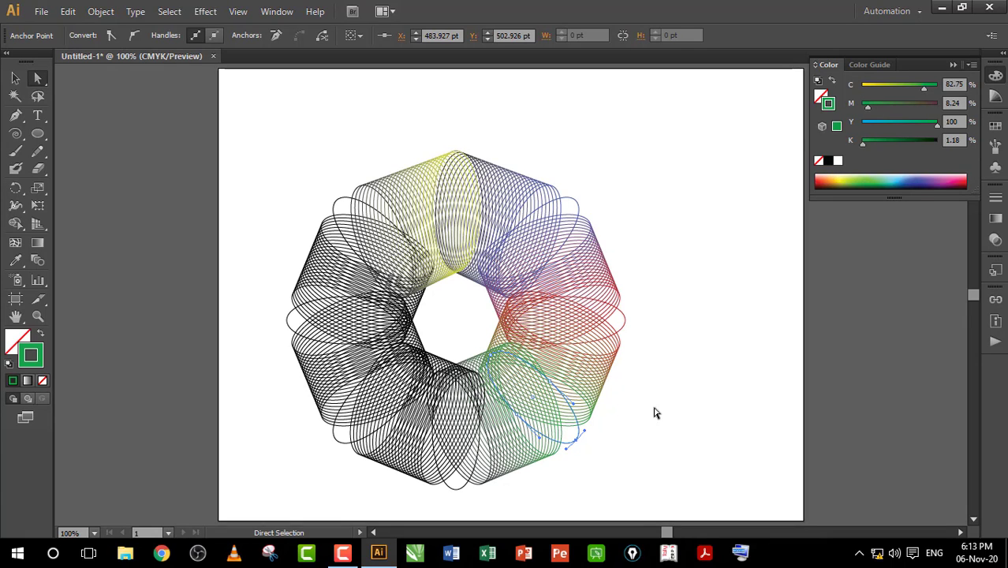
{"action": "left_click", "coordinate": [454, 489]}
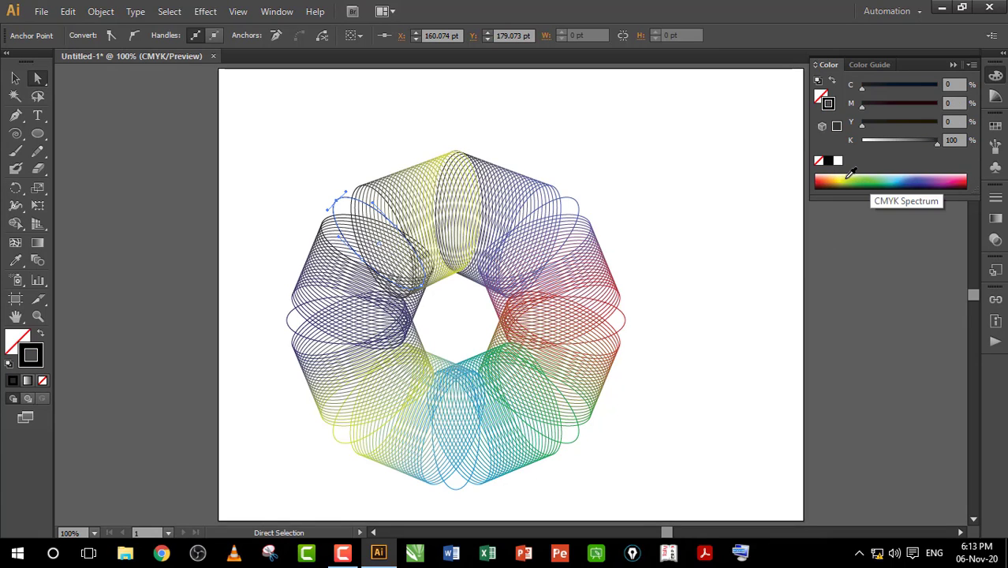
{"action": "left_click", "coordinate": [850, 177]}
{"action": "left_click", "coordinate": [870, 185]}
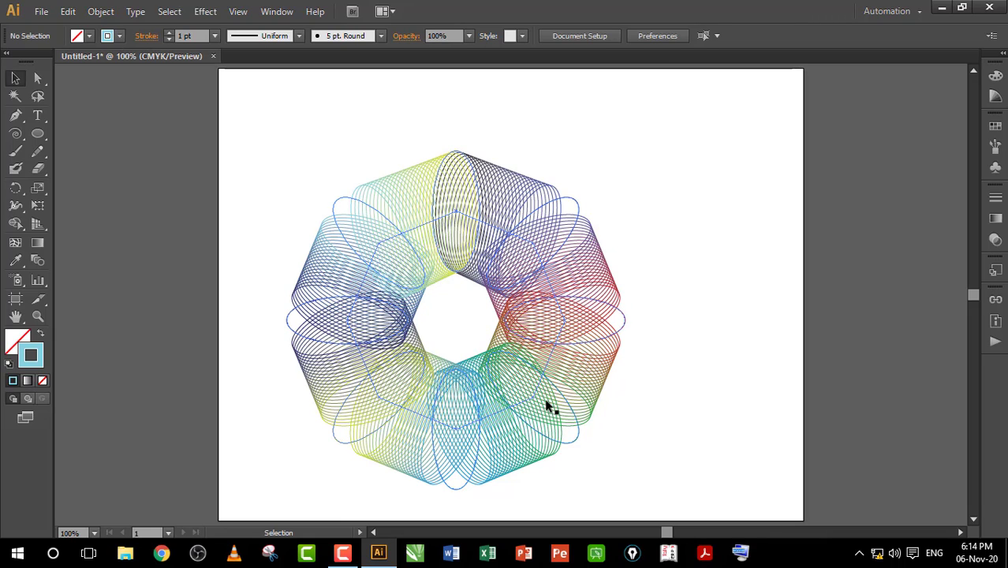
- Delete the ring blend and draw a circle about 90 pt across near the artboard's upper-left corner
{"action": "left_click_drag", "start_coordinate": [261, 124], "coordinate": [617, 485]}
{"action": "key", "text": "Delete"}
{"action": "left_click", "coordinate": [37, 135]}
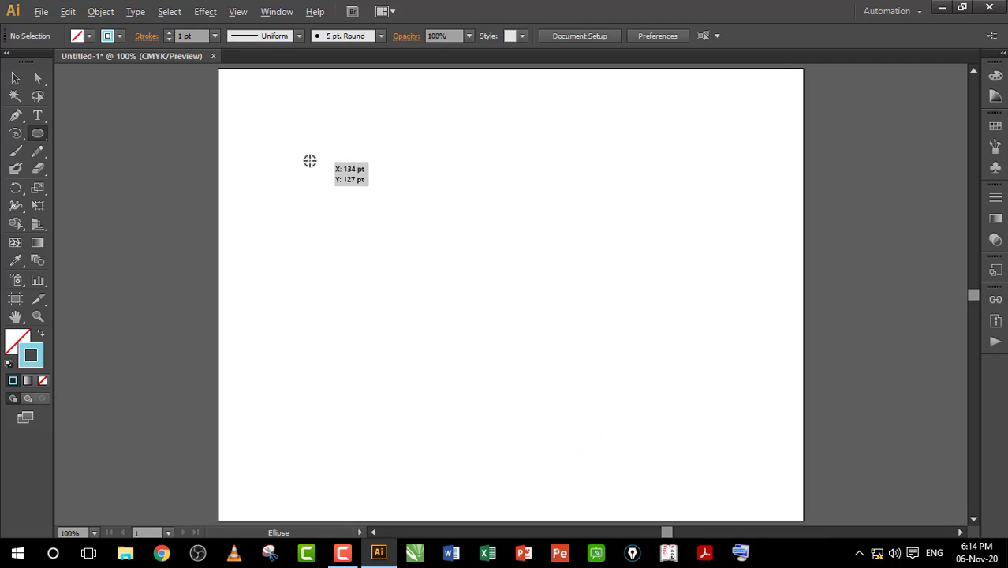
{"action": "left_click_drag", "start_coordinate": [295, 153], "coordinate": [330, 188]}
- Give the circle a CMYK Red fill and remove its stroke
{"action": "left_click", "coordinate": [89, 35]}
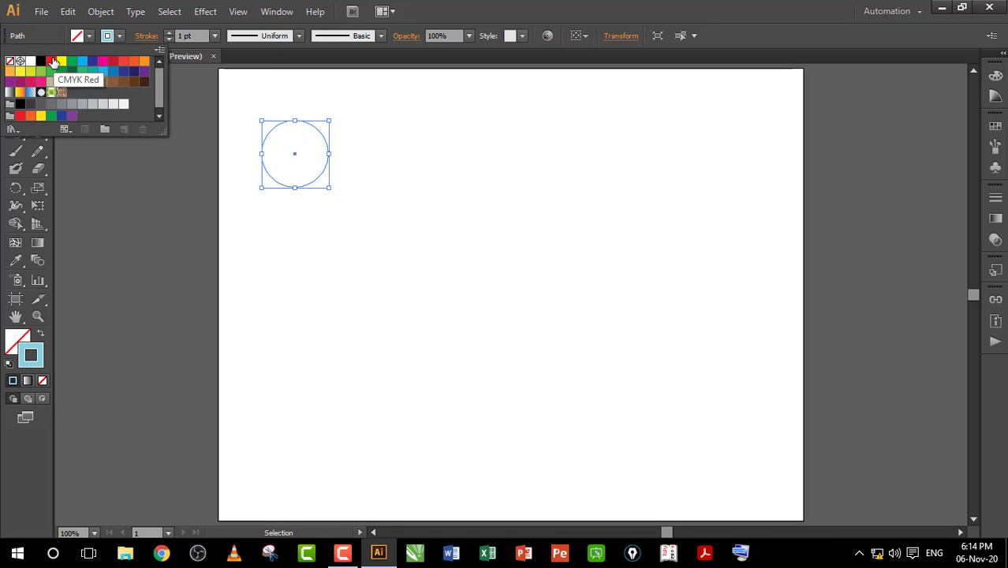
{"action": "left_click", "coordinate": [52, 62]}
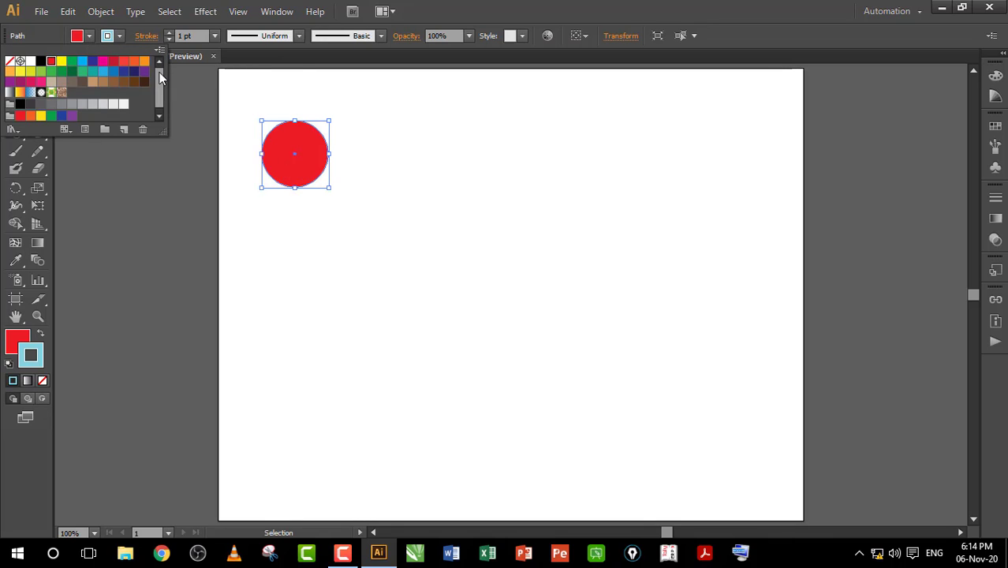
{"action": "left_click", "coordinate": [120, 37]}
{"action": "left_click", "coordinate": [120, 37]}
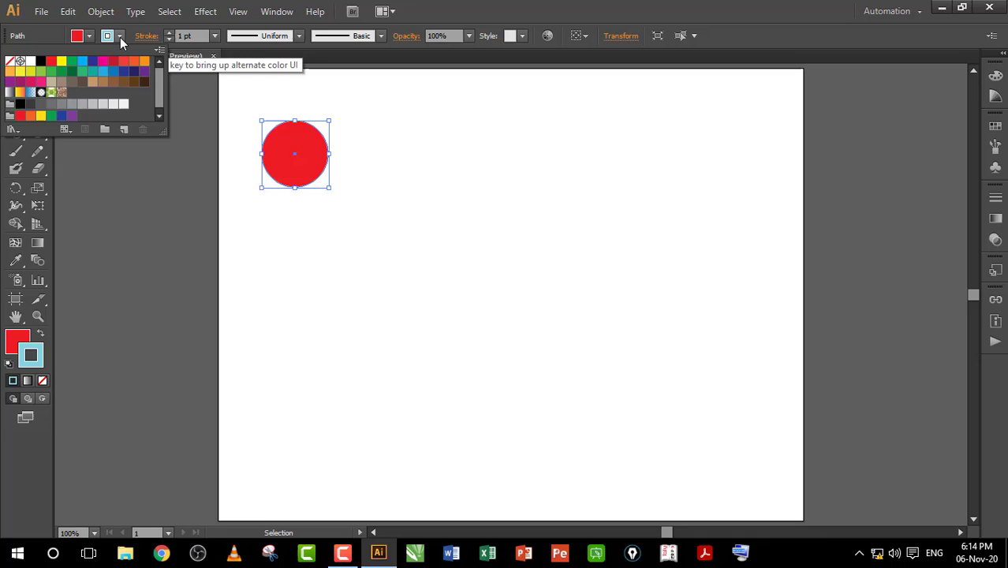
{"action": "left_click", "coordinate": [9, 62]}
- Place a smaller copy of the red circle level with it, near the artboard's right edge
{"action": "left_click", "coordinate": [304, 160]}
{"action": "mouse_move", "coordinate": [316, 169]}
{"action": "left_mouse_down"}
{"action": "mouse_move", "coordinate": [320, 193]}
{"action": "mouse_move", "coordinate": [486, 209]}
{"action": "mouse_move", "coordinate": [765, 219]}
{"action": "mouse_move", "coordinate": [748, 198]}
{"action": "left_mouse_up"}
{"action": "left_click", "coordinate": [715, 282]}
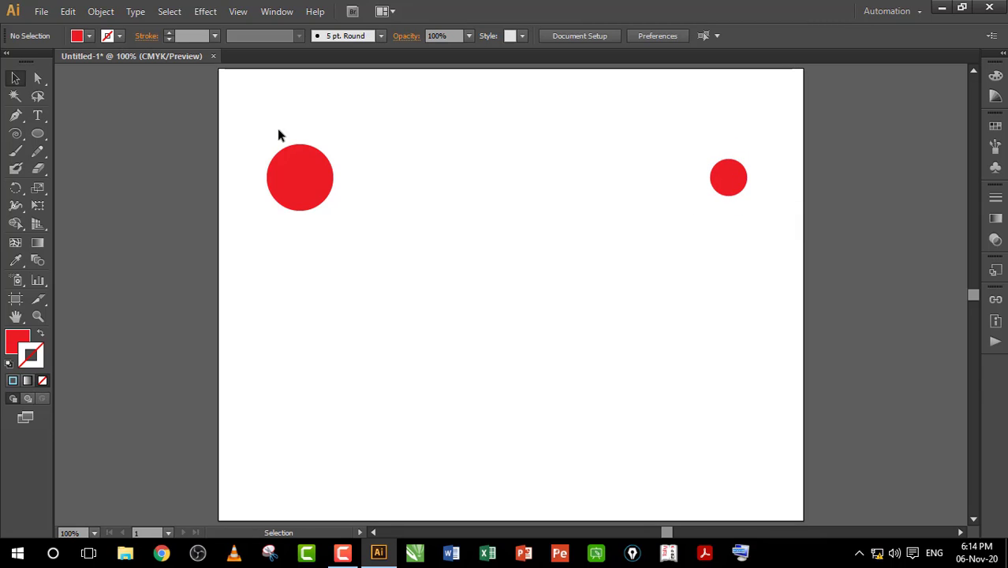
- Select both red circles, make a blend between them and deselect the result
{"action": "left_click_drag", "start_coordinate": [269, 124], "coordinate": [761, 241]}
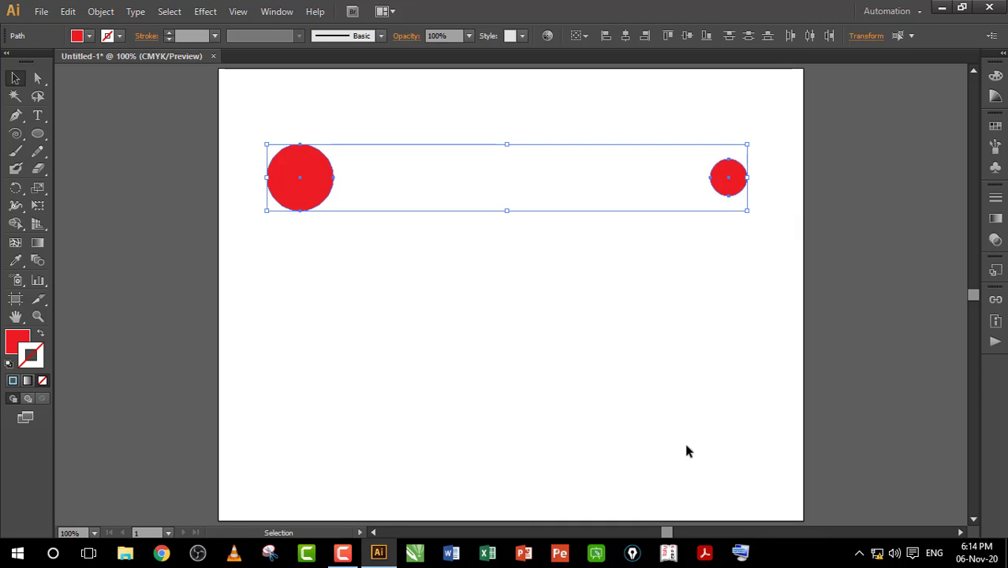
{"action": "key", "text": "ctrl+alt+b"}
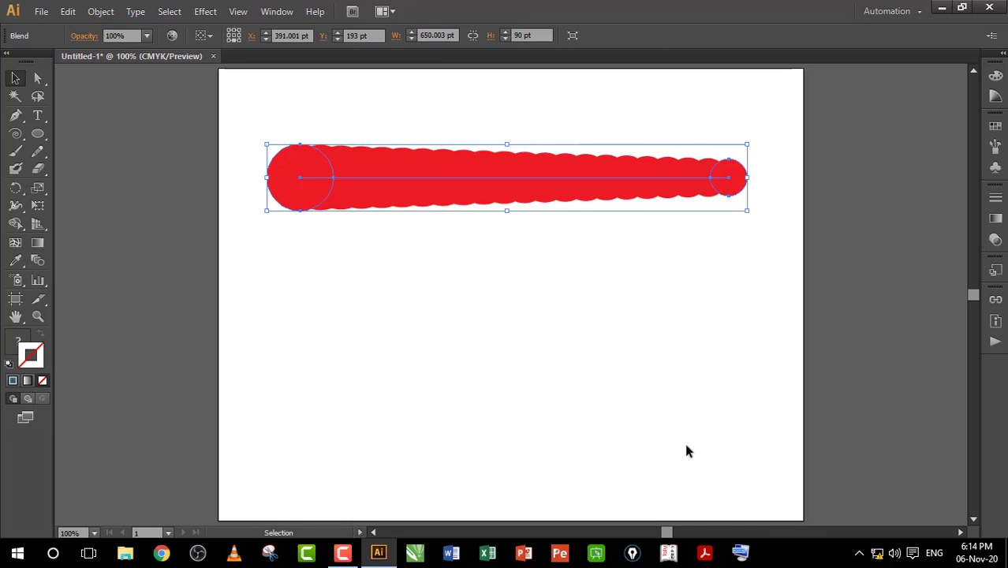
{"action": "left_click", "coordinate": [359, 238]}
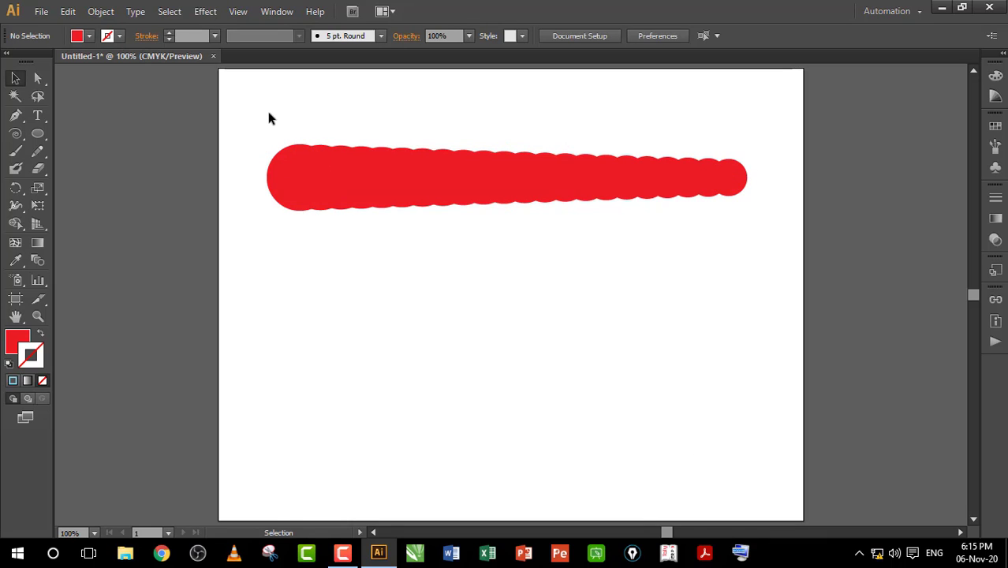
- Set the circle blend's spacing to 6 specified steps, with the preview turned on
{"action": "left_click_drag", "start_coordinate": [278, 110], "coordinate": [745, 237]}
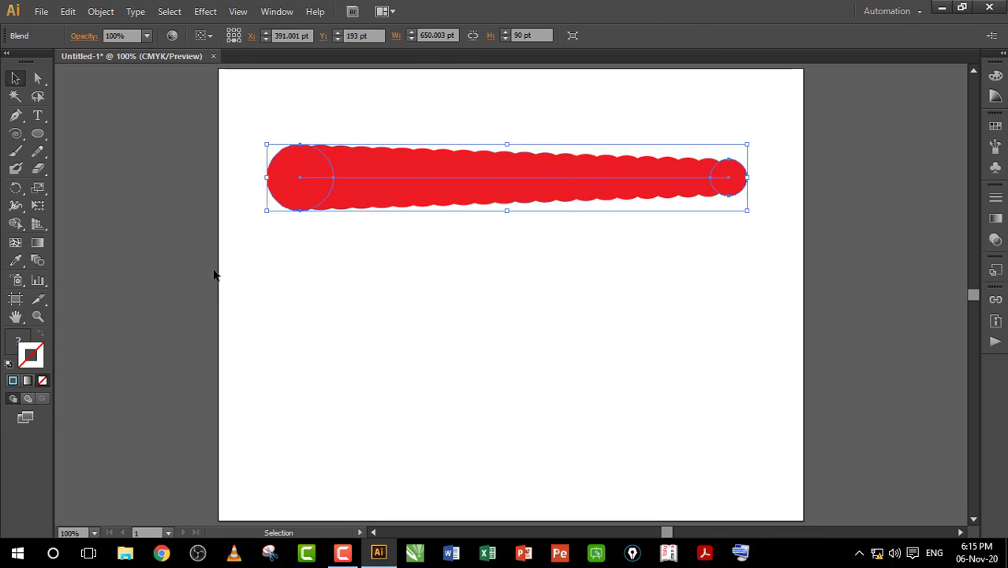
{"action": "double_click", "coordinate": [37, 259]}
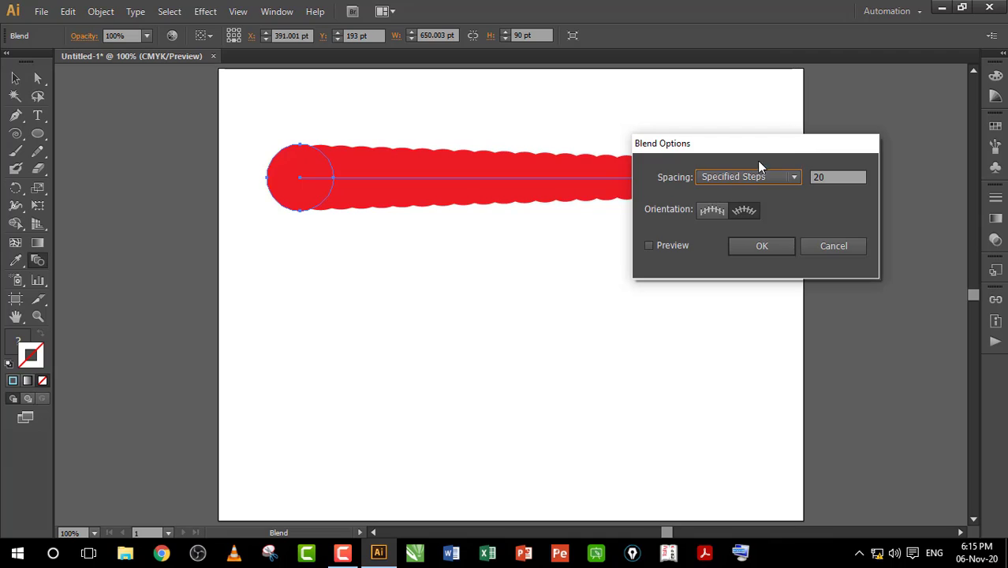
{"action": "left_click_drag", "start_coordinate": [757, 160], "coordinate": [550, 248]}
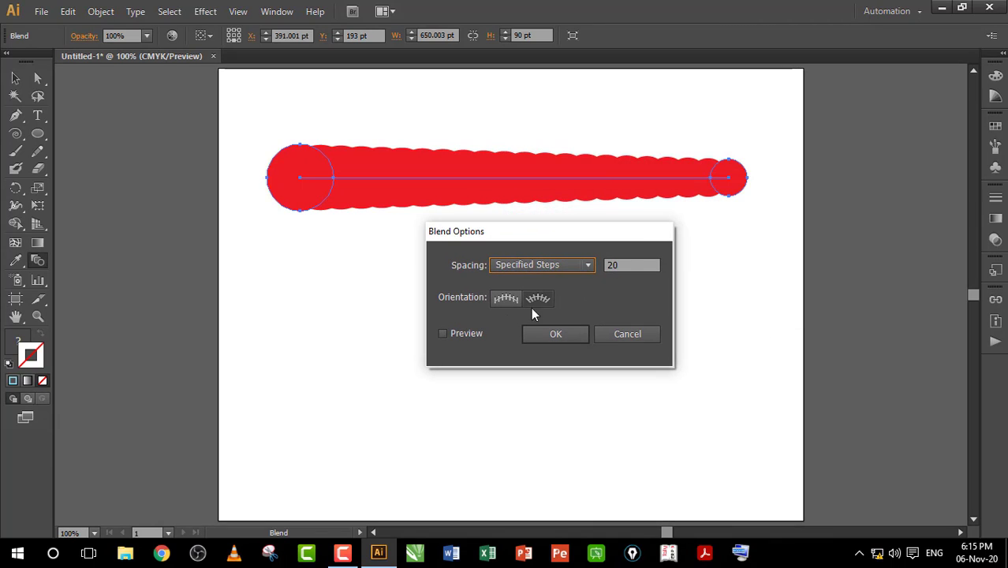
{"action": "left_click", "coordinate": [443, 334]}
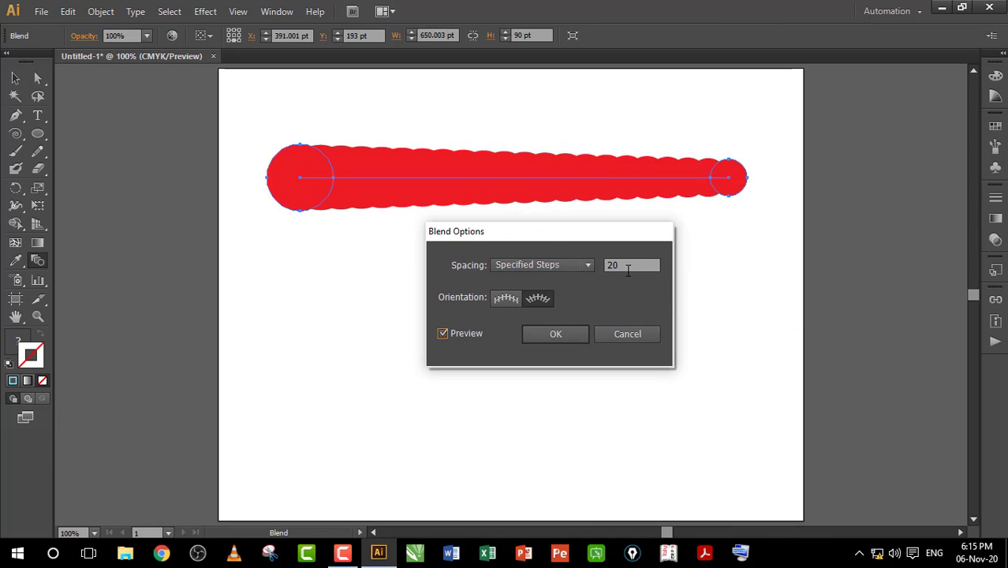
{"action": "scroll", "coordinate": [628, 265], "scroll_direction": "down", "scroll_amount": 12}
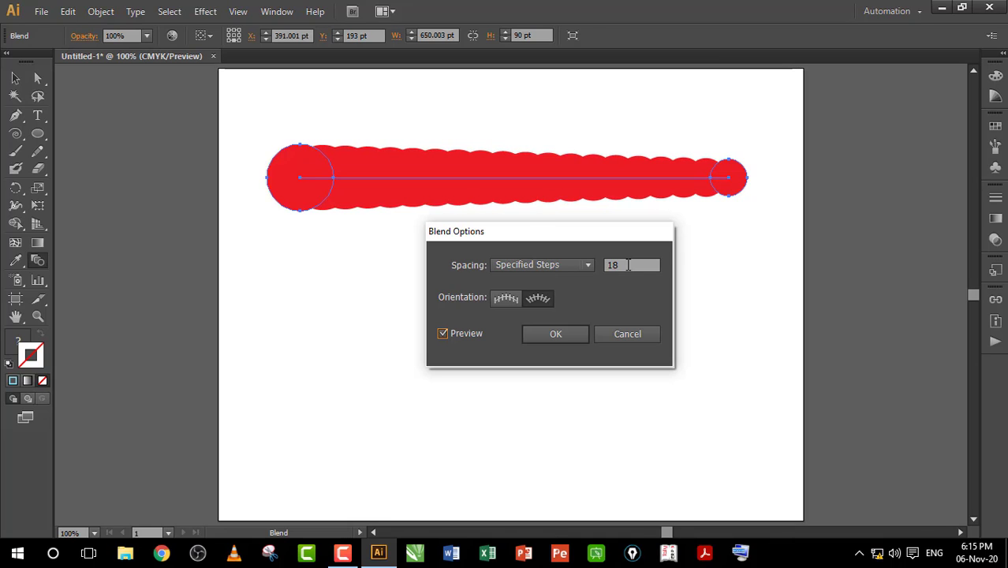
{"action": "scroll", "coordinate": [628, 265], "scroll_direction": "down", "scroll_amount": 2}
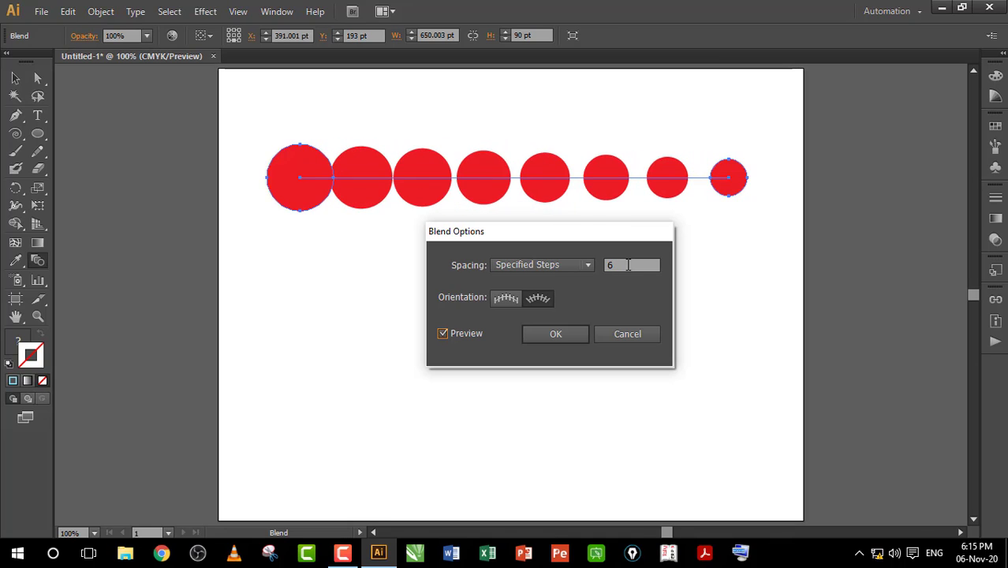
{"action": "scroll", "coordinate": [628, 265], "scroll_direction": "down", "scroll_amount": 1}
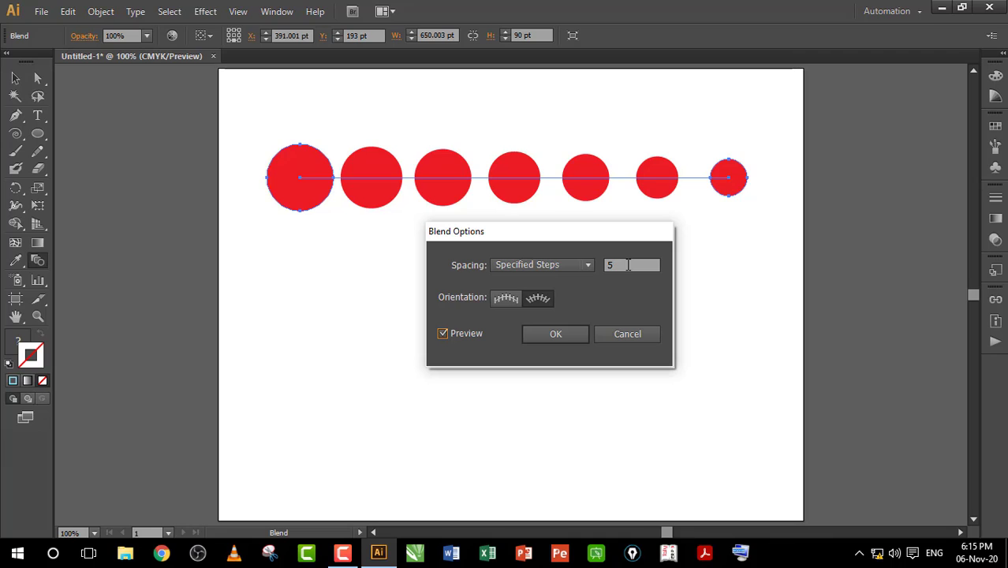
{"action": "scroll", "coordinate": [628, 265], "scroll_direction": "up", "scroll_amount": 1}
{"action": "left_click", "coordinate": [580, 334]}
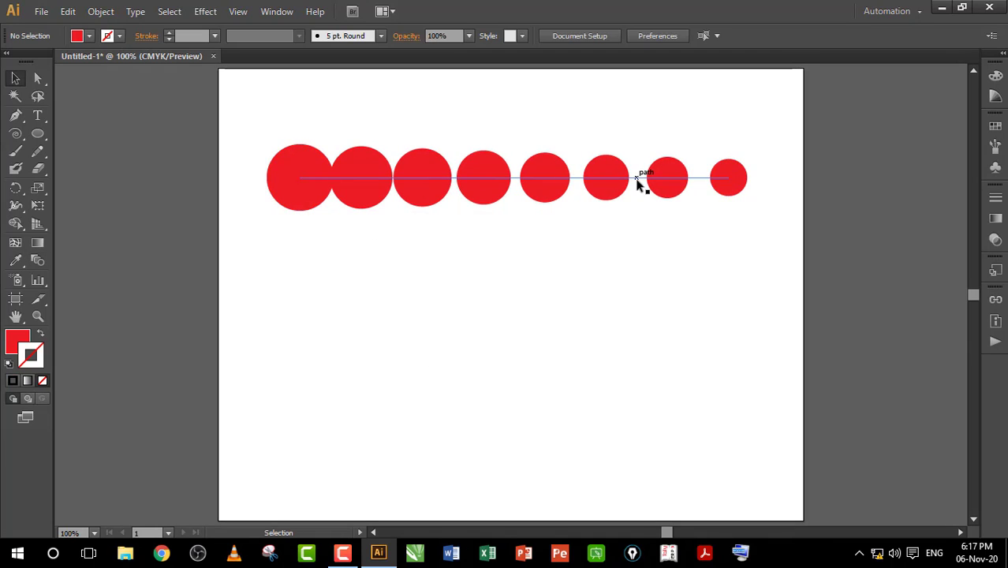
- Delete the circle blend and draw a large red star at the artboard's upper left, with a smaller one at the upper right
{"action": "left_click", "coordinate": [437, 199]}
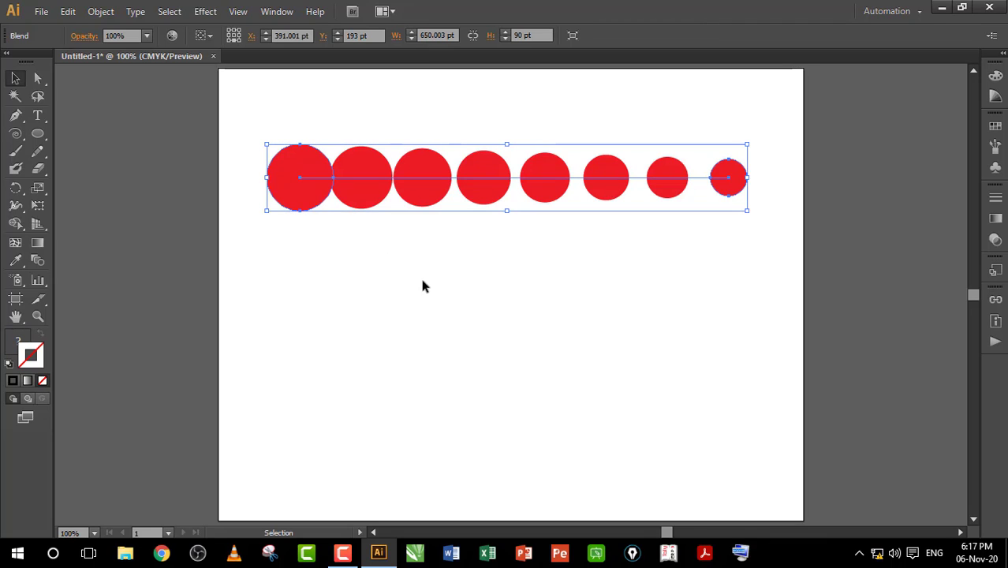
{"action": "key", "text": "Delete"}
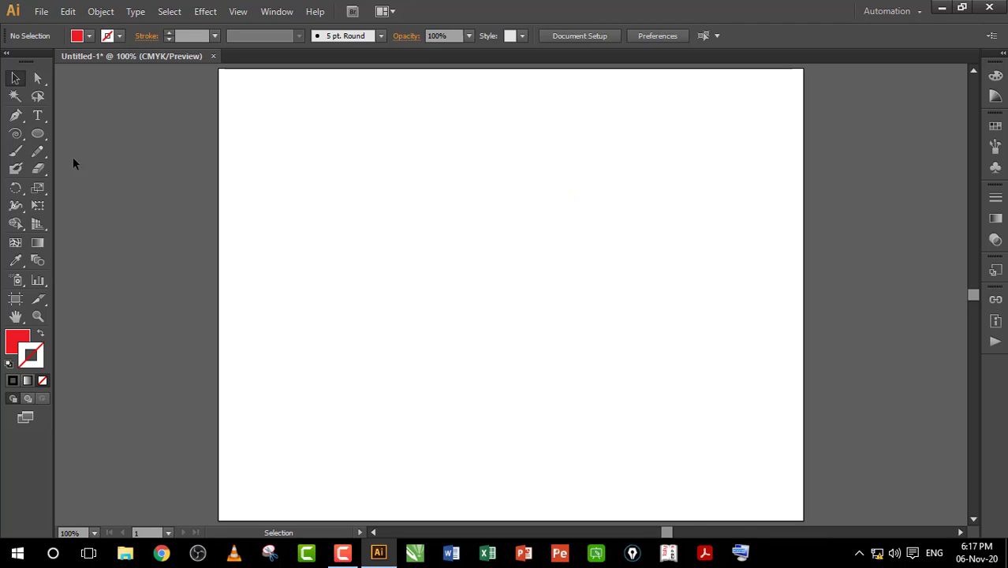
{"action": "left_click_drag", "start_coordinate": [37, 139], "coordinate": [110, 210]}
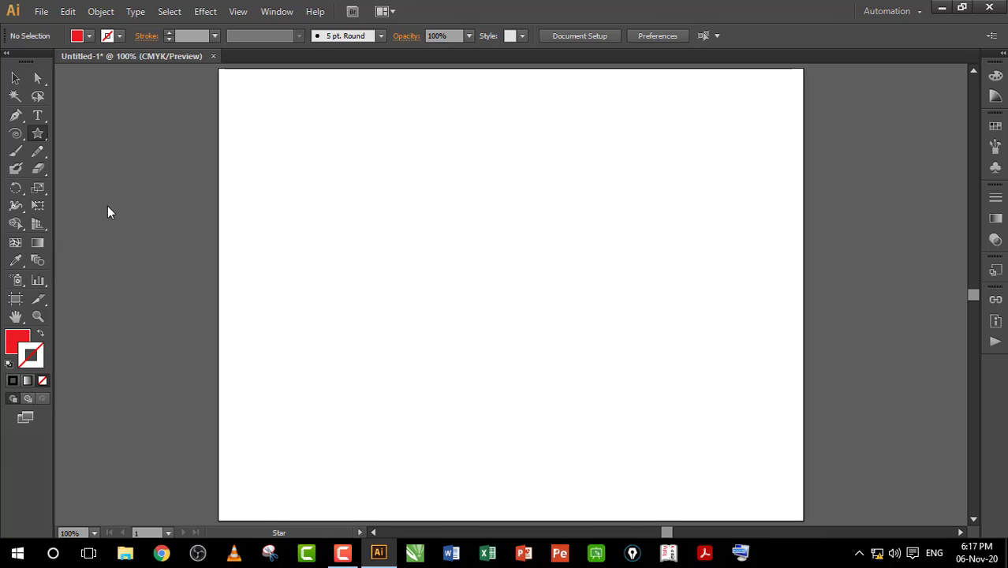
{"action": "left_click_drag", "start_coordinate": [275, 145], "coordinate": [730, 172]}
- Select the large and small stars and make a blend between them
{"action": "left_click", "coordinate": [15, 78]}
{"action": "left_click_drag", "start_coordinate": [250, 92], "coordinate": [710, 243]}
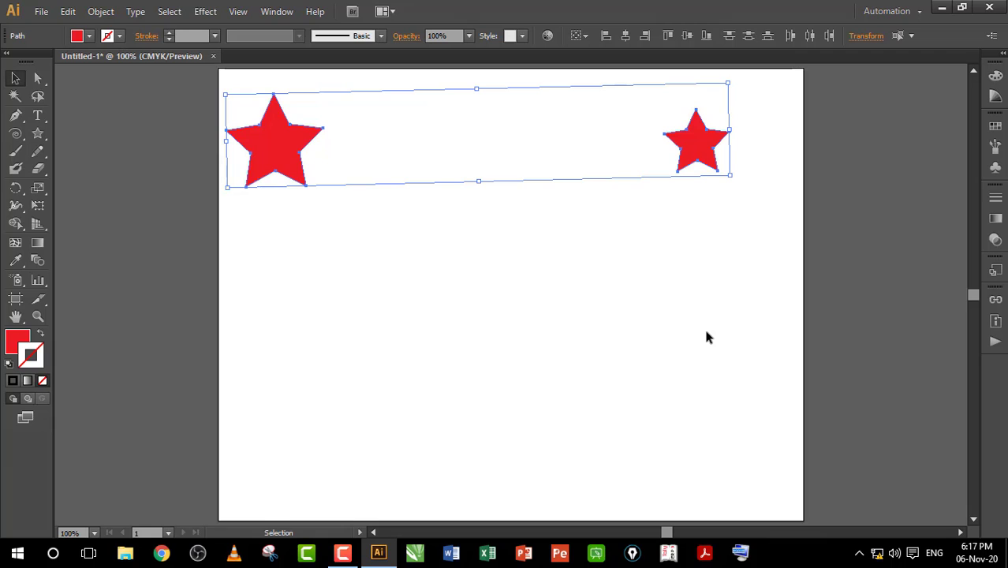
{"action": "key", "text": "ctrl+alt+b"}
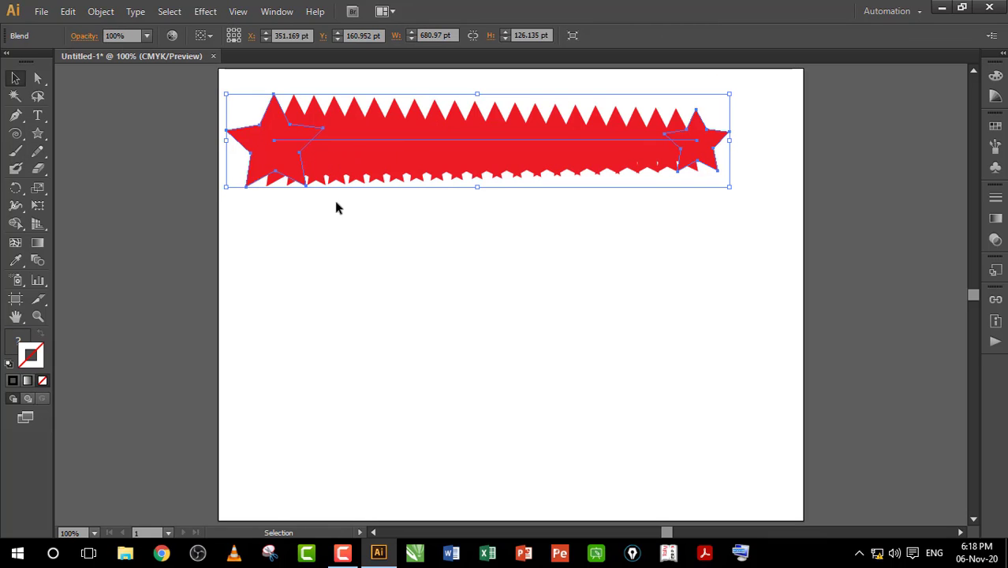
- Set the star blend's spacing to 4 specified steps, with the preview turned on
{"action": "left_click", "coordinate": [101, 13]}
{"action": "mouse_move", "coordinate": [164, 344]}
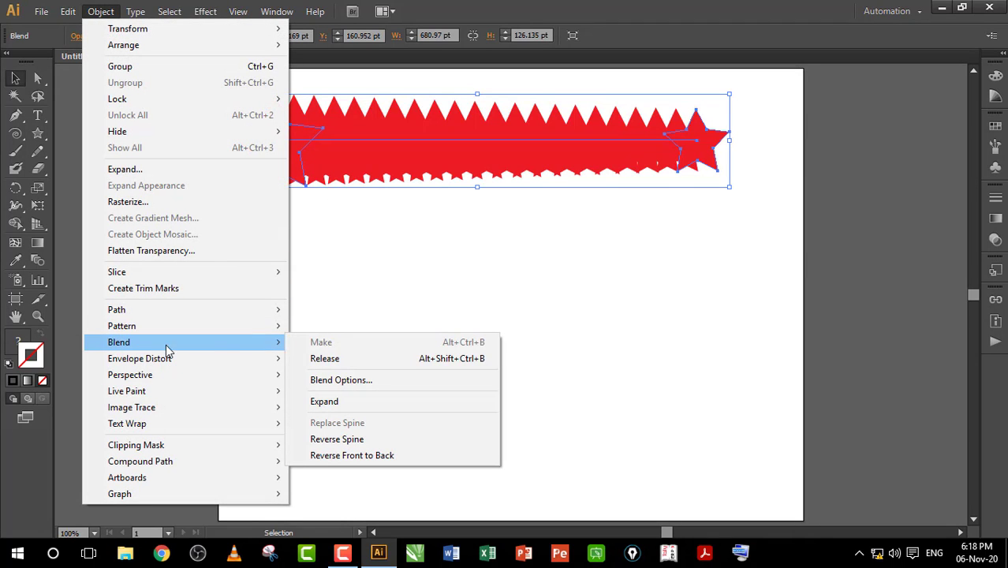
{"action": "left_click", "coordinate": [343, 381]}
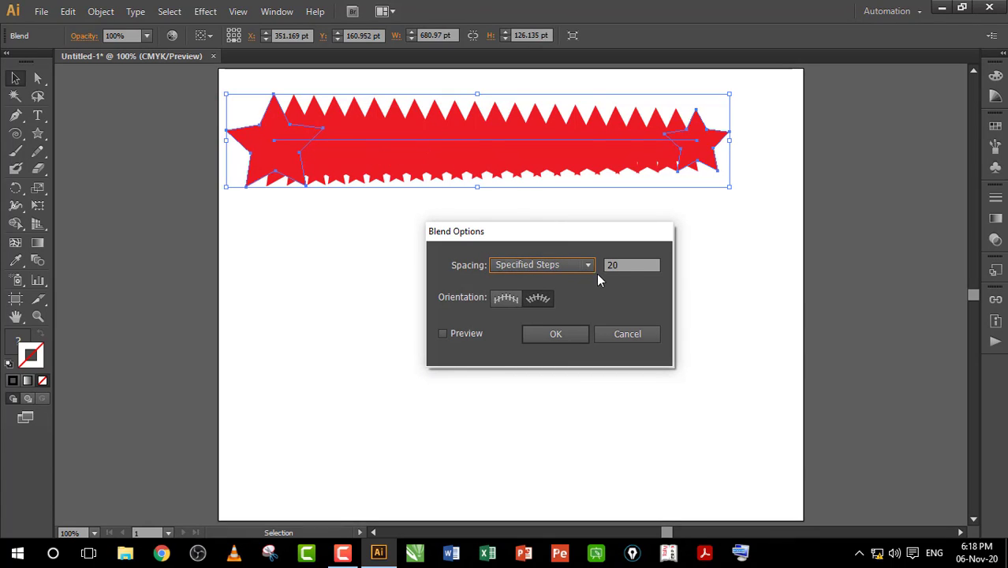
{"action": "left_click", "coordinate": [443, 333]}
{"action": "double_click", "coordinate": [623, 265]}
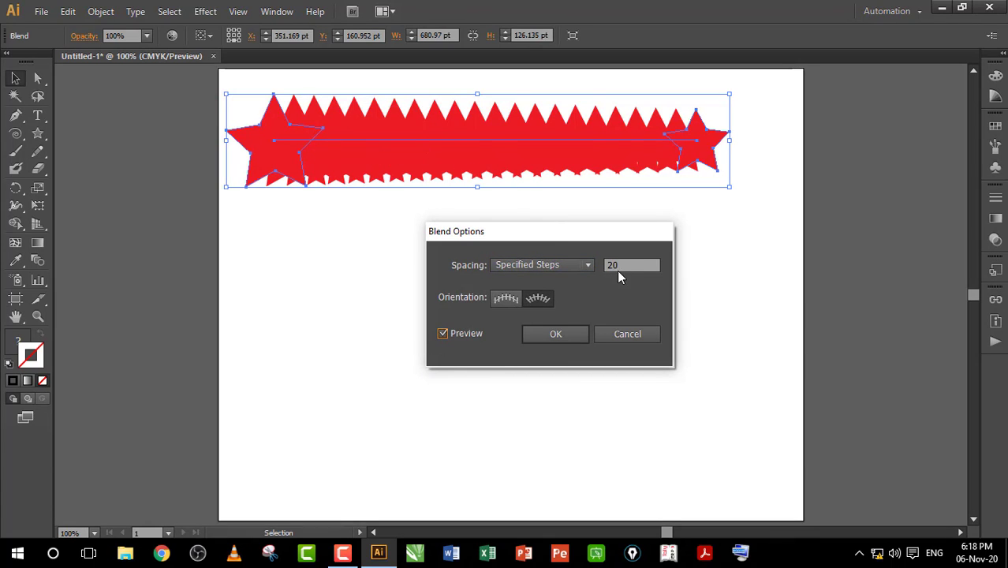
{"action": "type", "text": "4"}
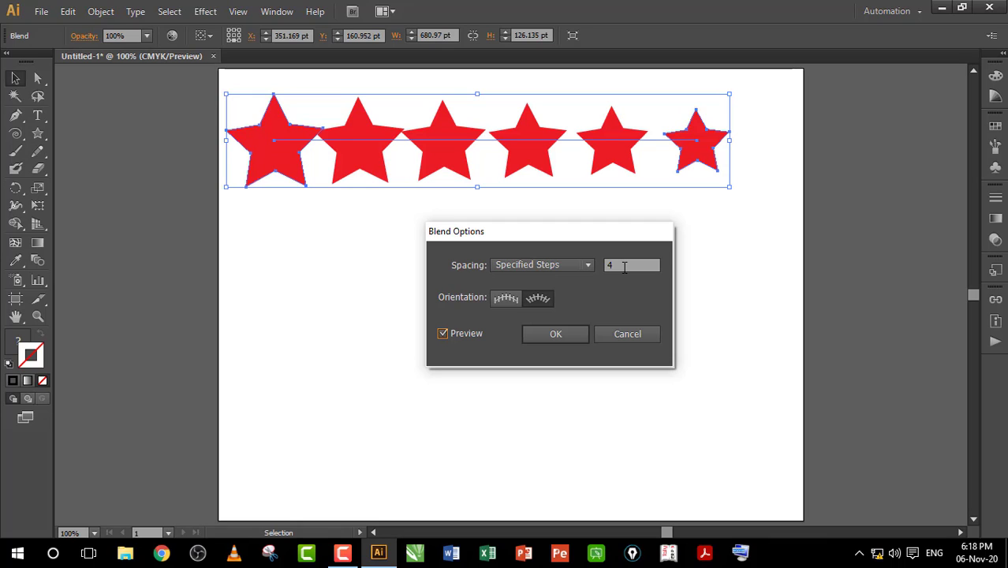
{"action": "left_click", "coordinate": [556, 334]}
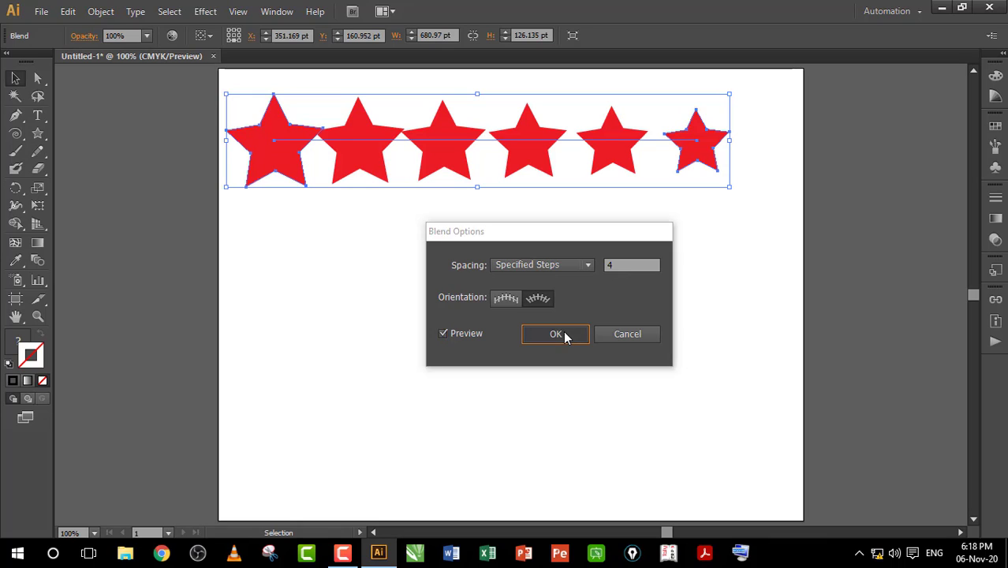
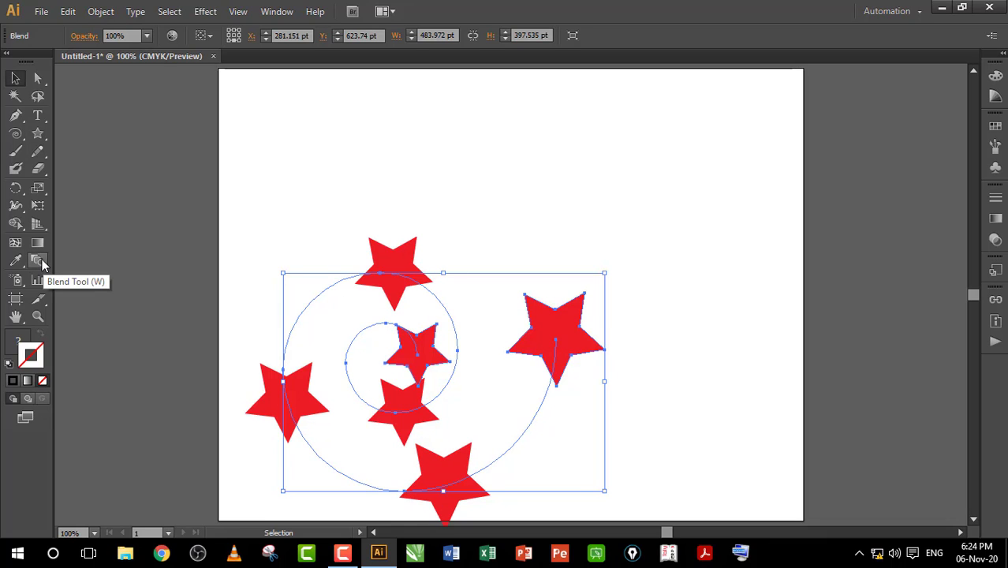
- Set the spiral star blend's orientation to Align to Path and turn on the preview
{"action": "double_click", "coordinate": [38, 262]}
{"action": "left_click_drag", "start_coordinate": [489, 232], "coordinate": [688, 139]}
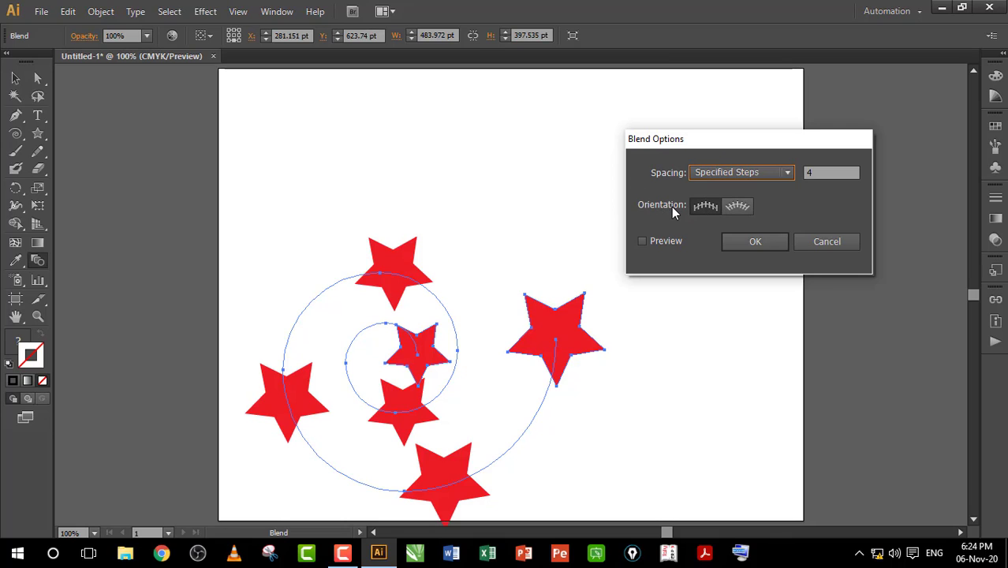
{"action": "left_click", "coordinate": [738, 207]}
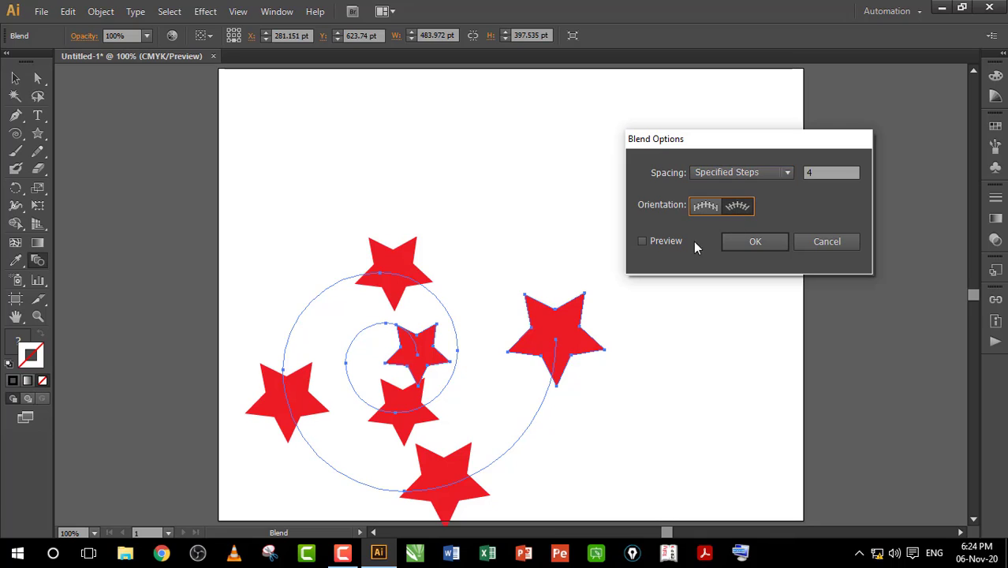
{"action": "left_click", "coordinate": [642, 242]}
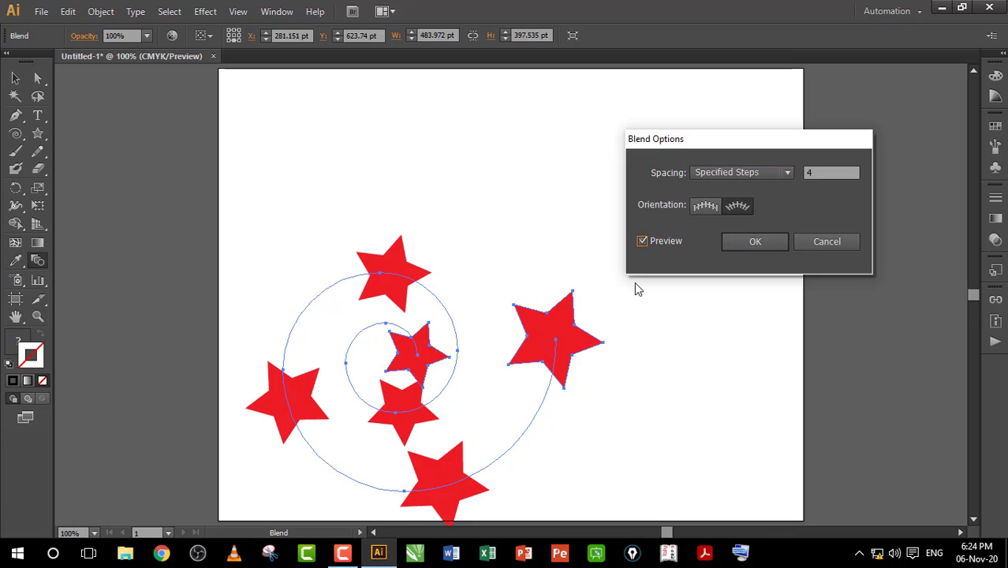
- Set the spiral star blend's spacing to 9 specified steps and deselect it
{"action": "left_click", "coordinate": [819, 174]}
{"action": "key", "text": "Down"}
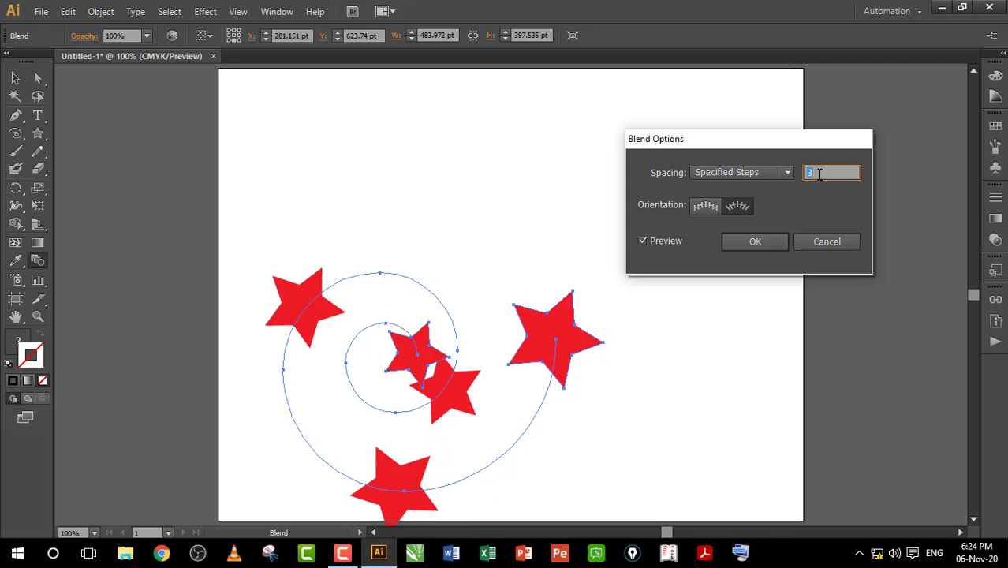
{"action": "key", "text": "Up"}
{"action": "key", "text": "Up"}
{"action": "key", "text": "Up"}
{"action": "key", "text": "Up"}
{"action": "key", "text": "Up"}
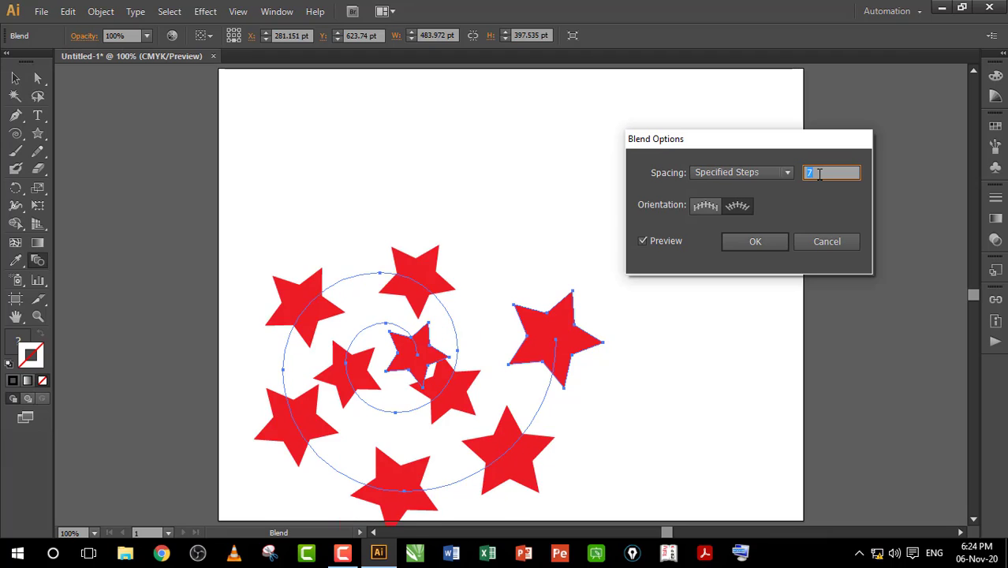
{"action": "key", "text": "Up"}
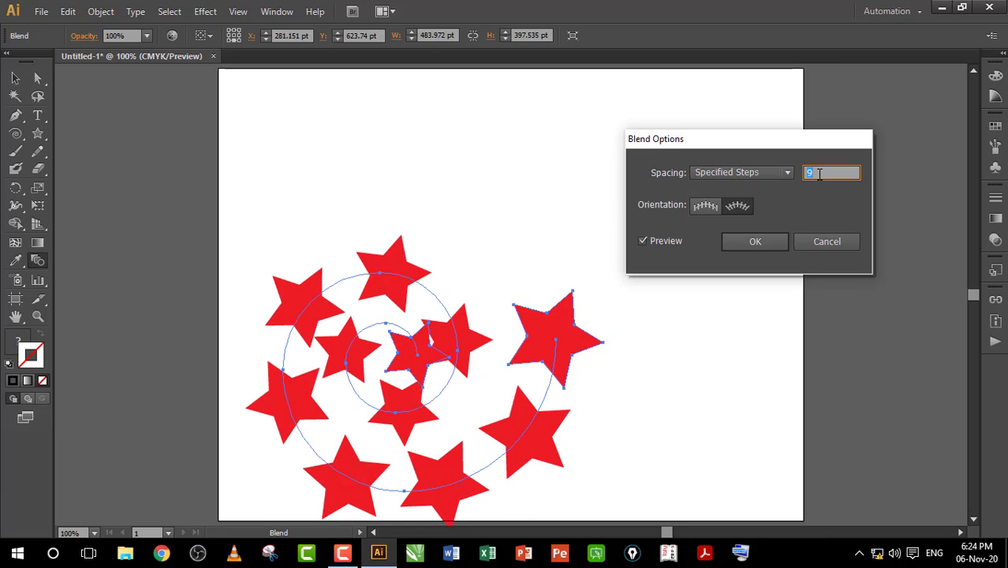
{"action": "left_click", "coordinate": [749, 243]}
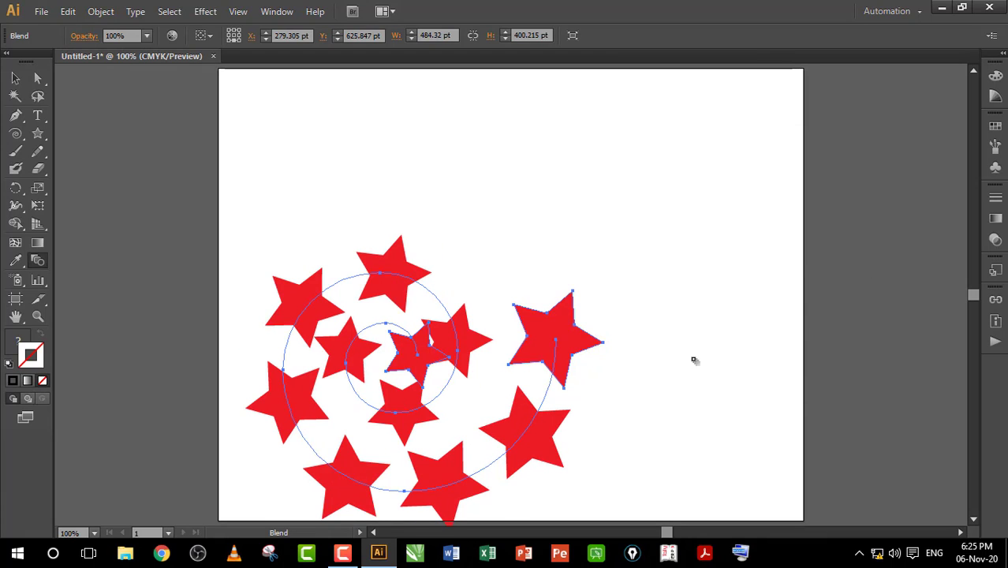
{"action": "key", "text": "v"}
{"action": "left_click", "coordinate": [539, 183]}
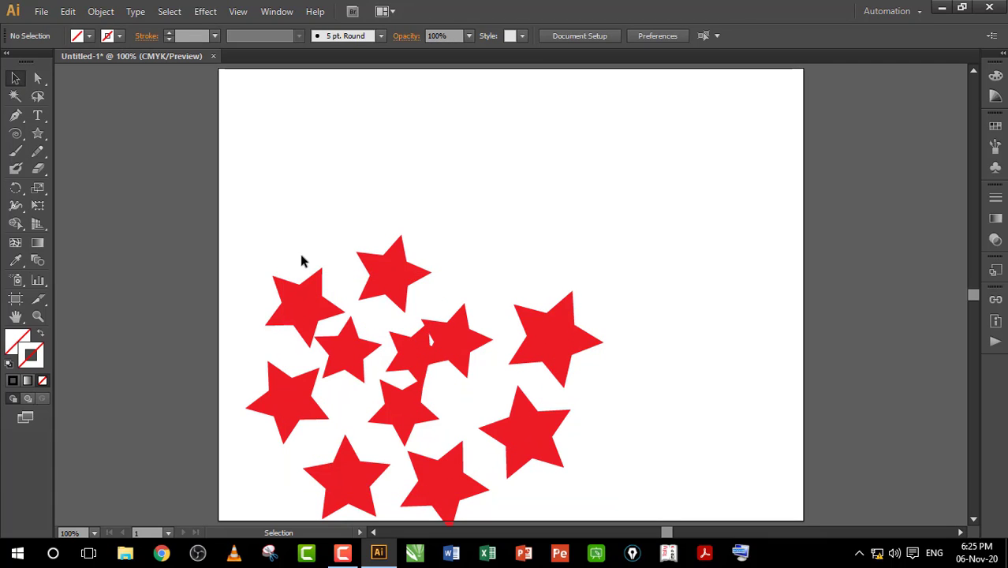
- Delete the spiral star blend and draw a circle about 92 pt wide near the artboard's upper left, filled with magenta
{"action": "left_click_drag", "start_coordinate": [272, 245], "coordinate": [401, 371]}
{"action": "key", "text": "Delete"}
{"action": "left_click", "coordinate": [38, 132]}
{"action": "left_click", "coordinate": [105, 168]}
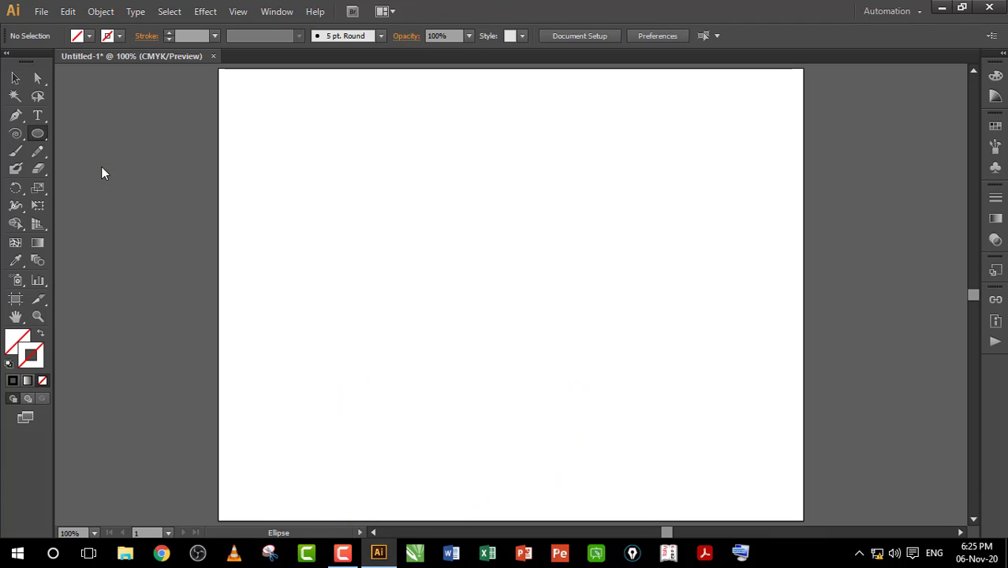
{"action": "left_click_drag", "start_coordinate": [314, 175], "coordinate": [347, 209]}
{"action": "left_click", "coordinate": [16, 78]}
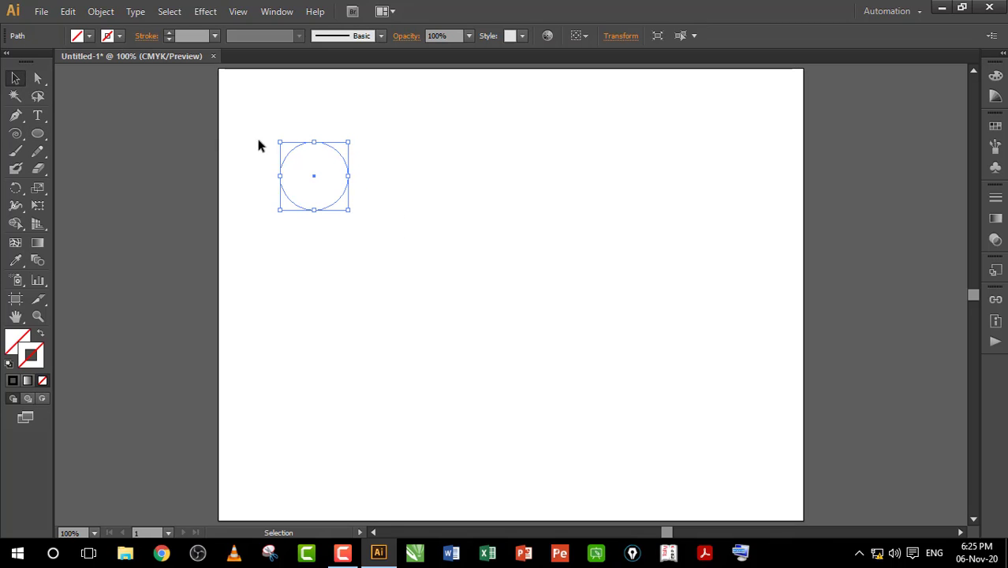
{"action": "left_click", "coordinate": [89, 36]}
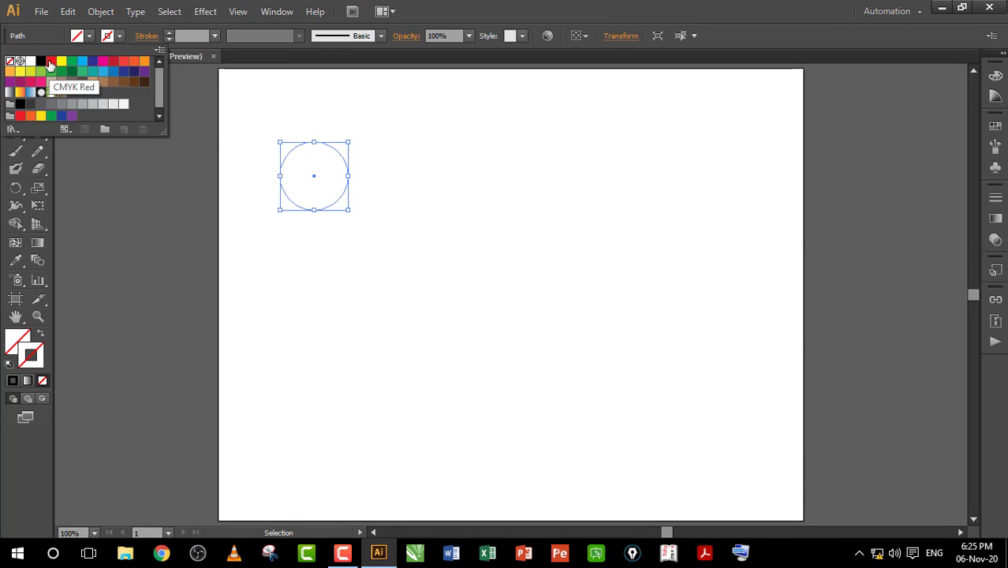
{"action": "left_click", "coordinate": [102, 62]}
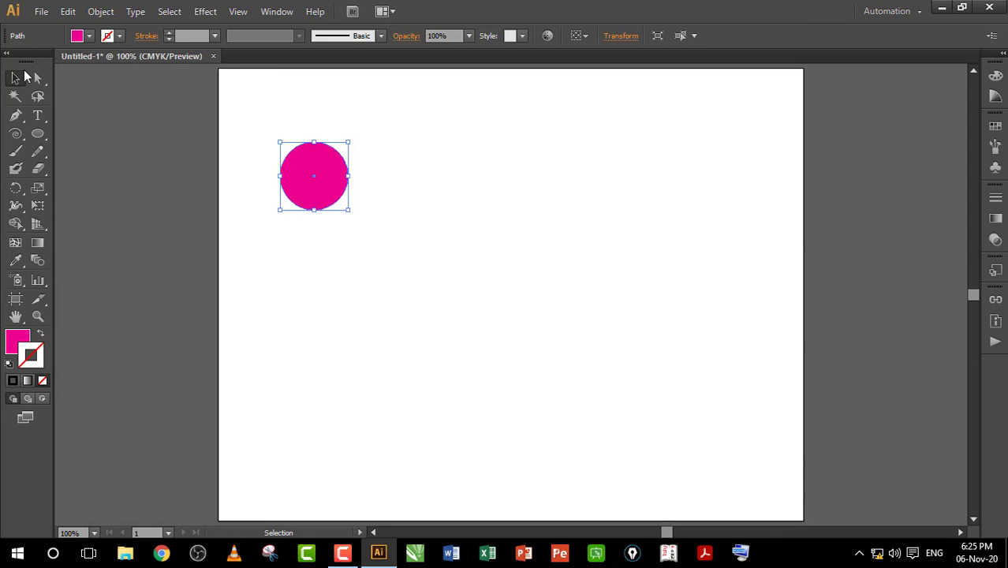
- Place a smaller copy of the magenta circle level with it near the artboard's right edge and blend the two circles
{"action": "left_click_drag", "start_coordinate": [302, 197], "coordinate": [730, 197]}
{"action": "left_click", "coordinate": [277, 121]}
{"action": "left_click_drag", "start_coordinate": [277, 120], "coordinate": [721, 210]}
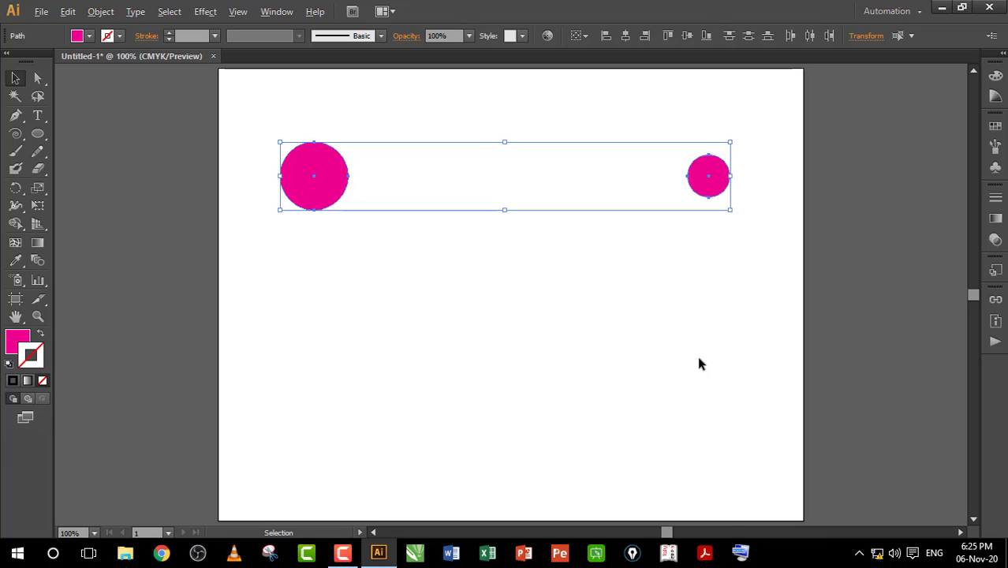
{"action": "key", "text": "ctrl+alt+b"}
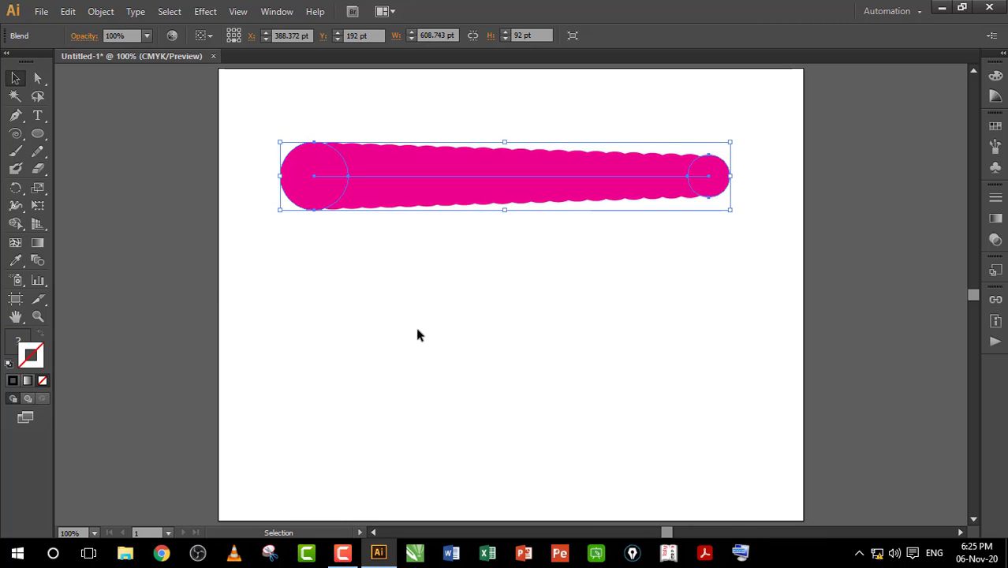
- Draw an S-shaped open curve with the Pen tool below the circle blend, with no fill and a black stroke
{"action": "left_click", "coordinate": [16, 117]}
{"action": "left_click", "coordinate": [298, 433]}
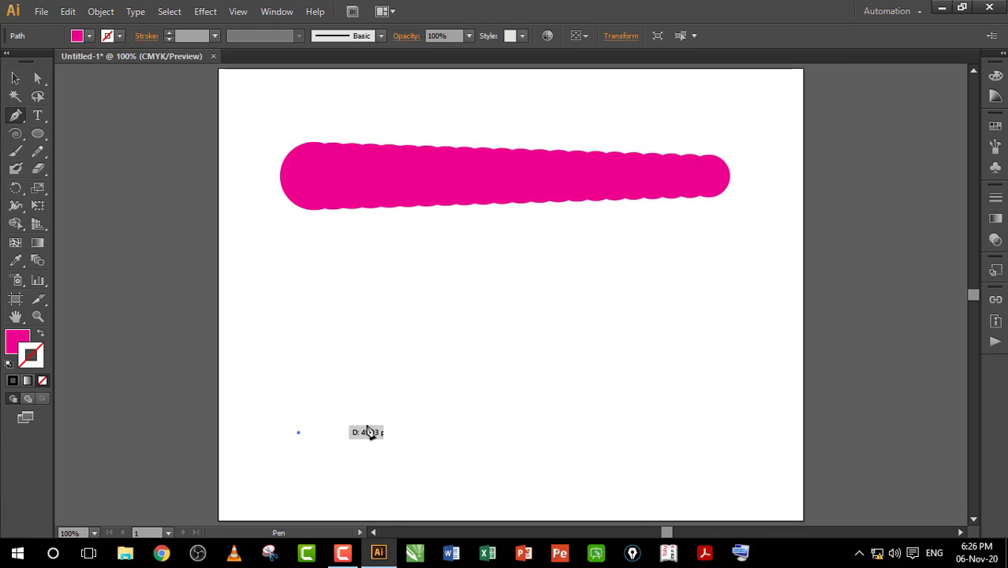
{"action": "left_click_drag", "start_coordinate": [478, 407], "coordinate": [572, 471]}
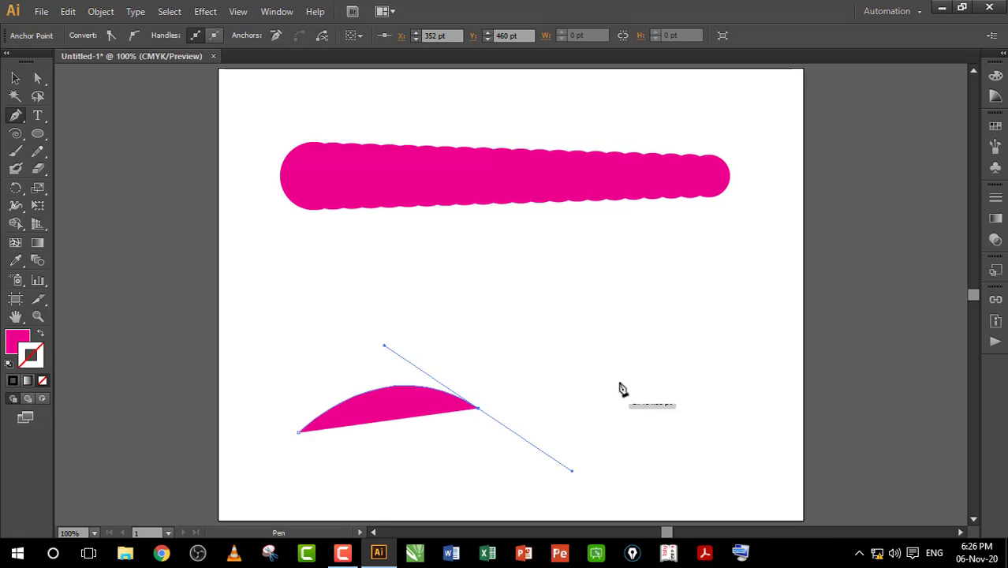
{"action": "left_click", "coordinate": [625, 357]}
{"action": "left_click", "coordinate": [16, 78]}
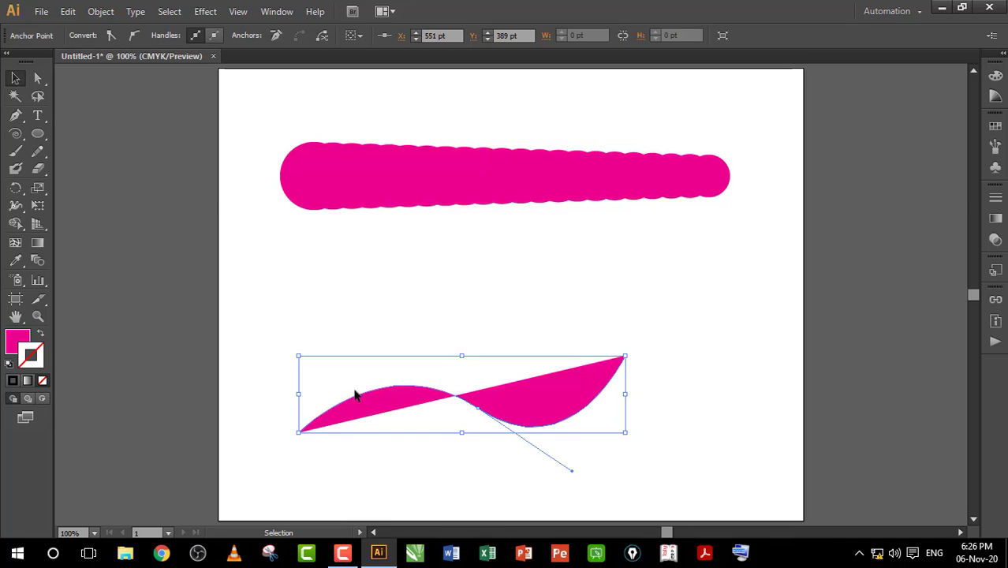
{"action": "left_click", "coordinate": [43, 381]}
{"action": "left_click", "coordinate": [42, 380]}
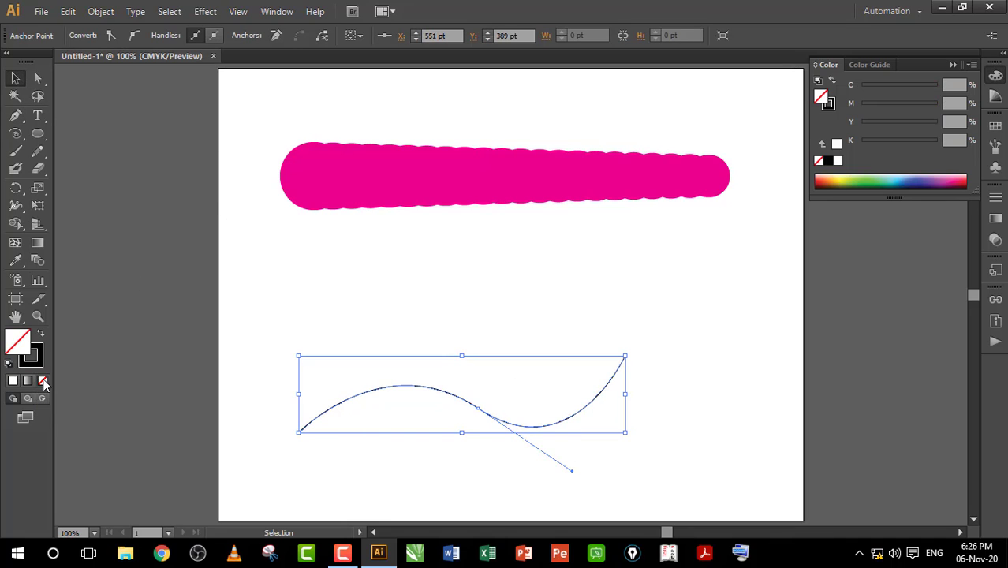
- Select the circle blend and the curve, and replace the blend's spine with the curve
{"action": "left_click_drag", "start_coordinate": [245, 125], "coordinate": [503, 405]}
{"action": "left_click", "coordinate": [102, 11]}
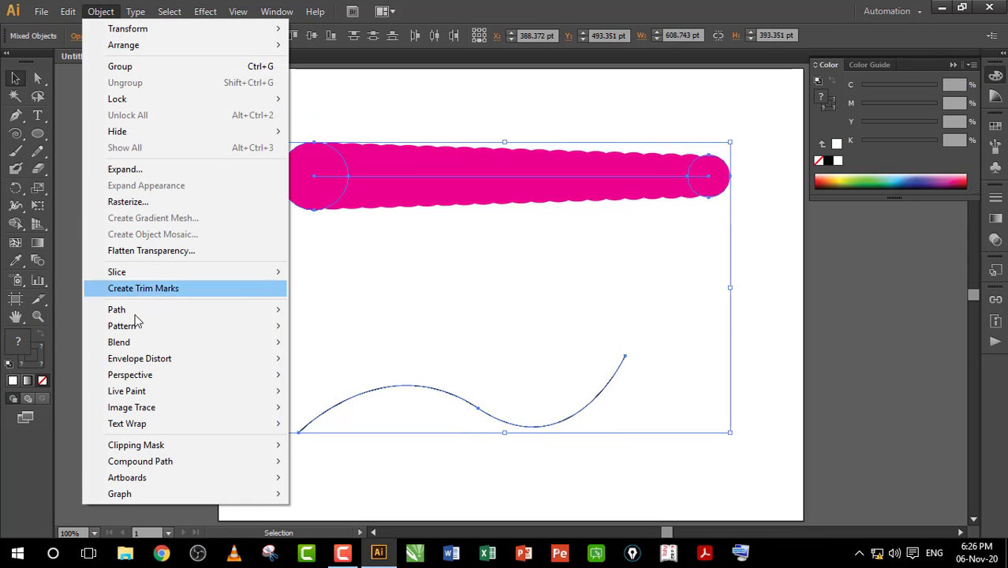
{"action": "mouse_move", "coordinate": [132, 343]}
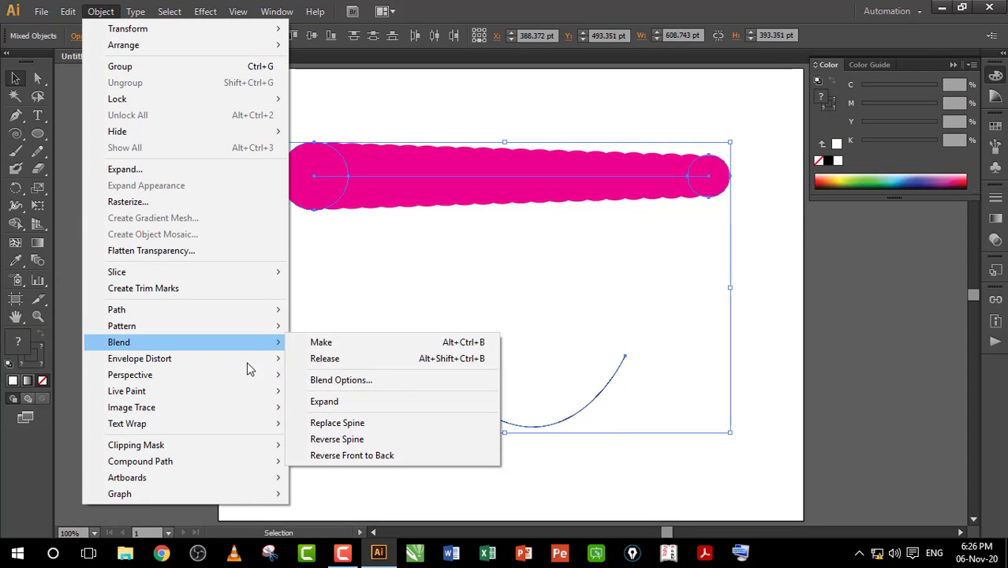
{"action": "left_click", "coordinate": [362, 426]}
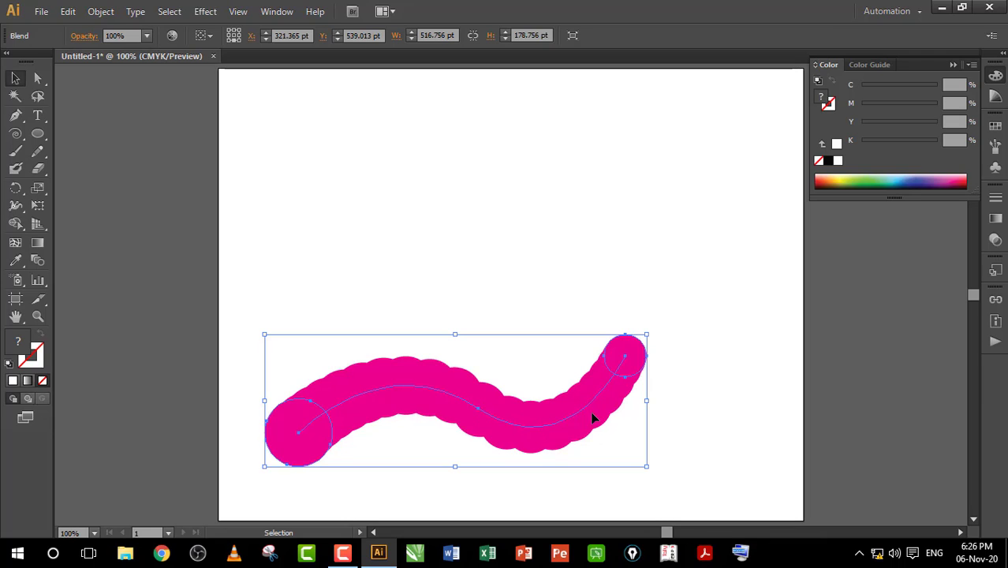
- Set the curved circle blend's spacing to 15 specified steps, with the preview turned on
{"action": "double_click", "coordinate": [36, 263]}
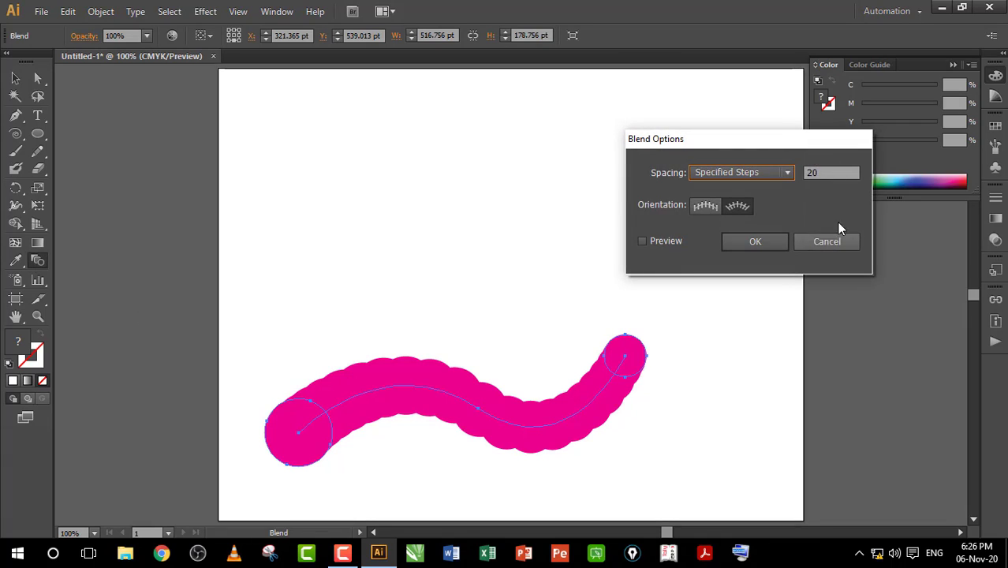
{"action": "left_click", "coordinate": [642, 241]}
{"action": "key", "text": "Down"}
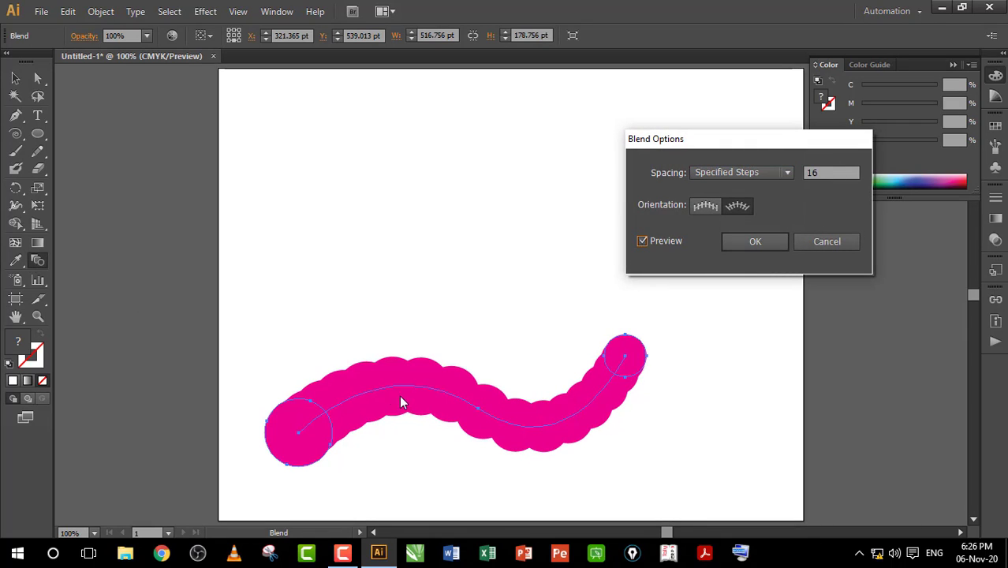
{"action": "key", "text": "Down"}
{"action": "key", "text": "Down"}
{"action": "key", "text": "Down"}
{"action": "key", "text": "Down"}
{"action": "key", "text": "Down"}
{"action": "key", "text": "Down"}
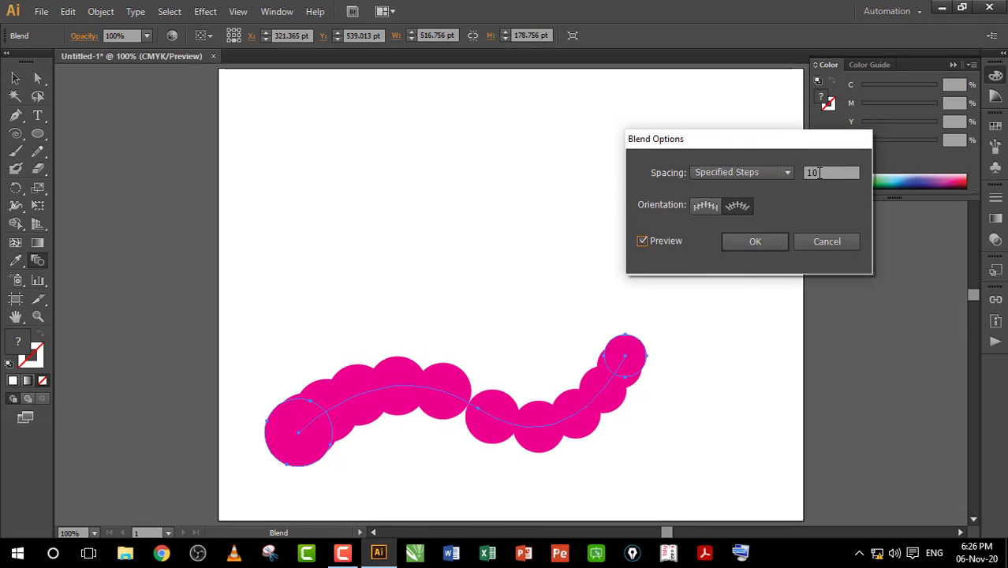
{"action": "key", "text": "Up"}
{"action": "key", "text": "Up"}
{"action": "key", "text": "Up"}
{"action": "key", "text": "Up"}
{"action": "key", "text": "Up"}
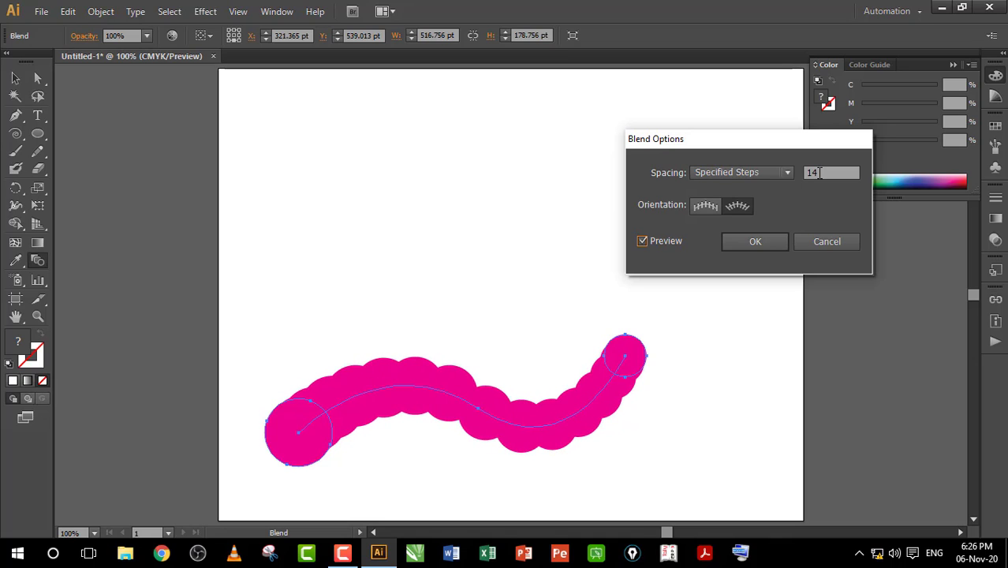
{"action": "left_click", "coordinate": [754, 246]}
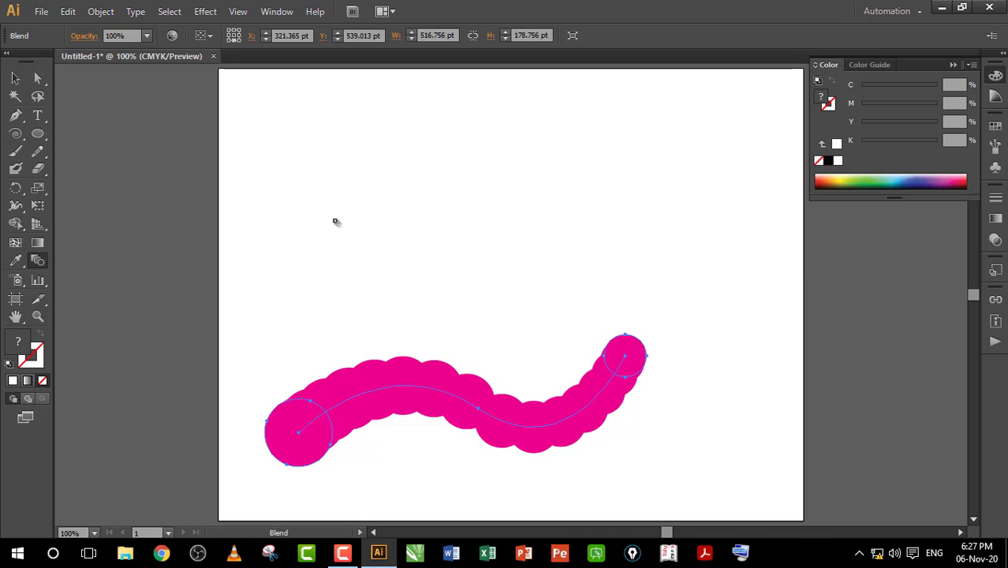
- Delete the curved circle blend and add the point text UPCISS in the upper part of the artboard
{"action": "left_click", "coordinate": [12, 80]}
{"action": "key", "text": "Delete"}
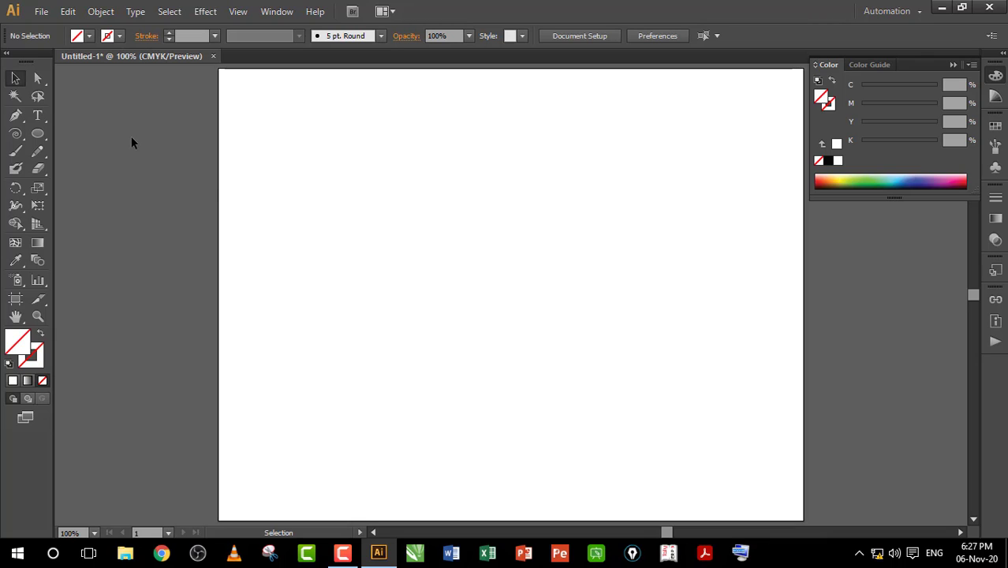
{"action": "left_click", "coordinate": [37, 116]}
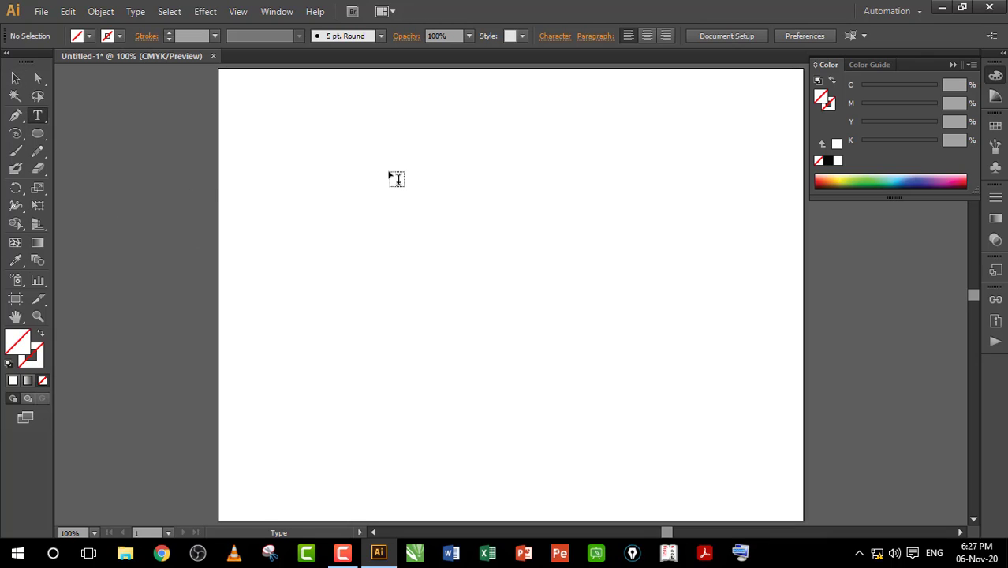
{"action": "left_click", "coordinate": [362, 168]}
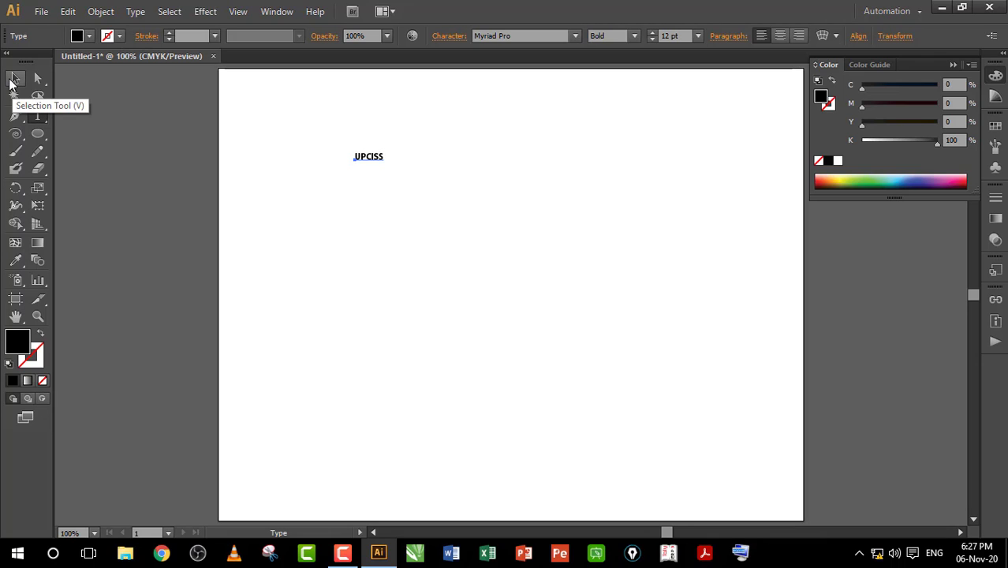
- Set the UPCISS text's size to 48 pt and its font to Arial, in the Bold style
{"action": "left_click", "coordinate": [15, 78]}
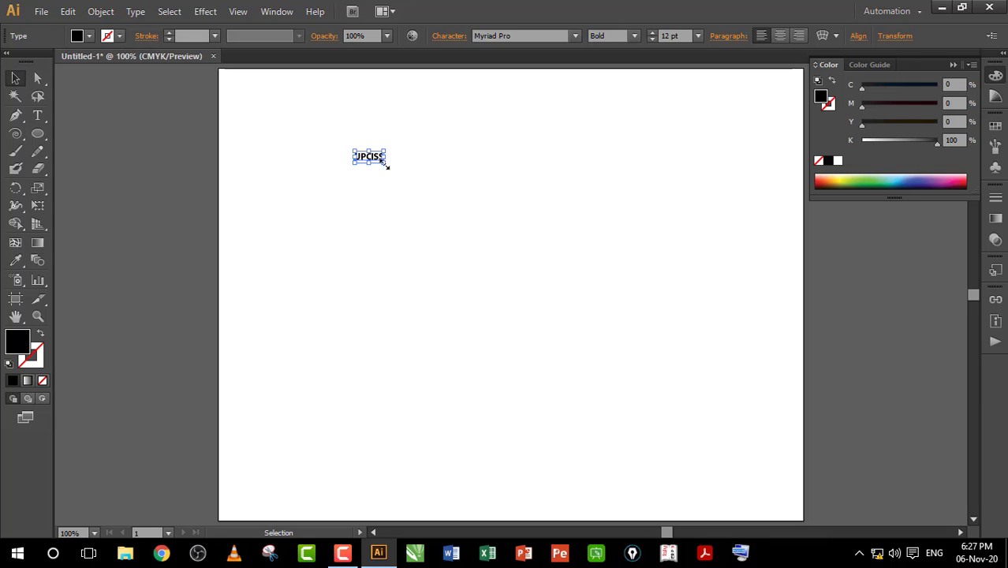
{"action": "left_click", "coordinate": [698, 36]}
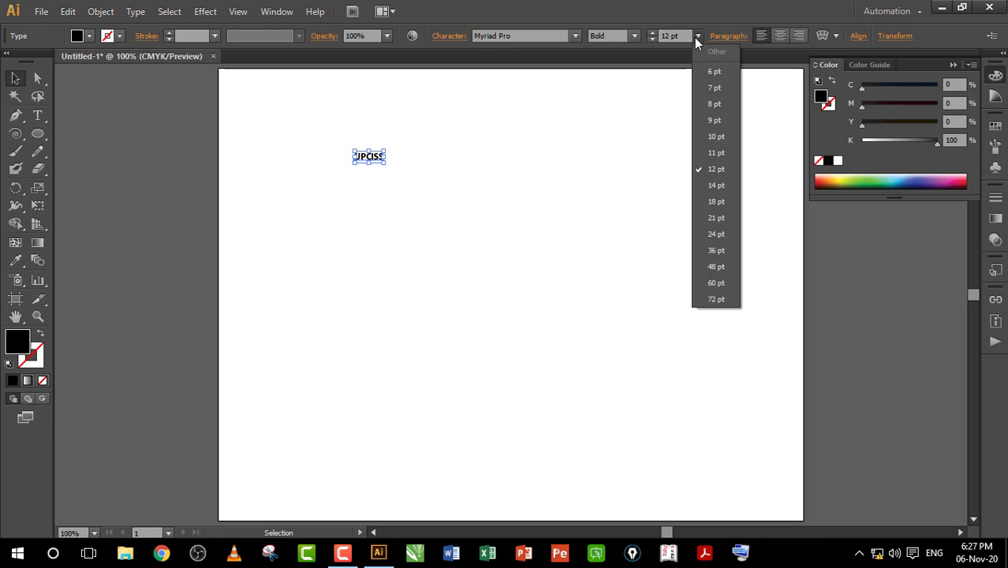
{"action": "left_click", "coordinate": [716, 267]}
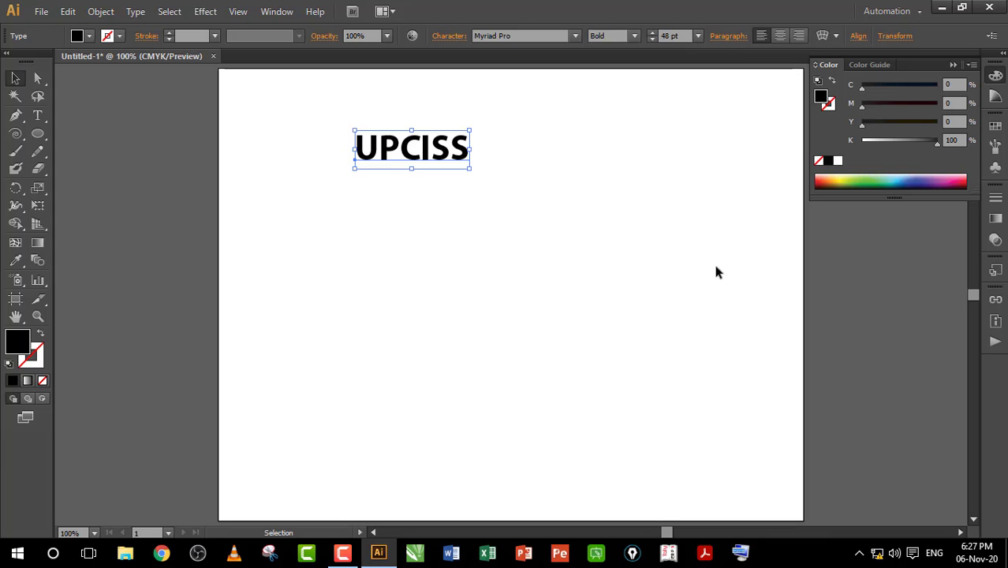
{"action": "left_click", "coordinate": [576, 35]}
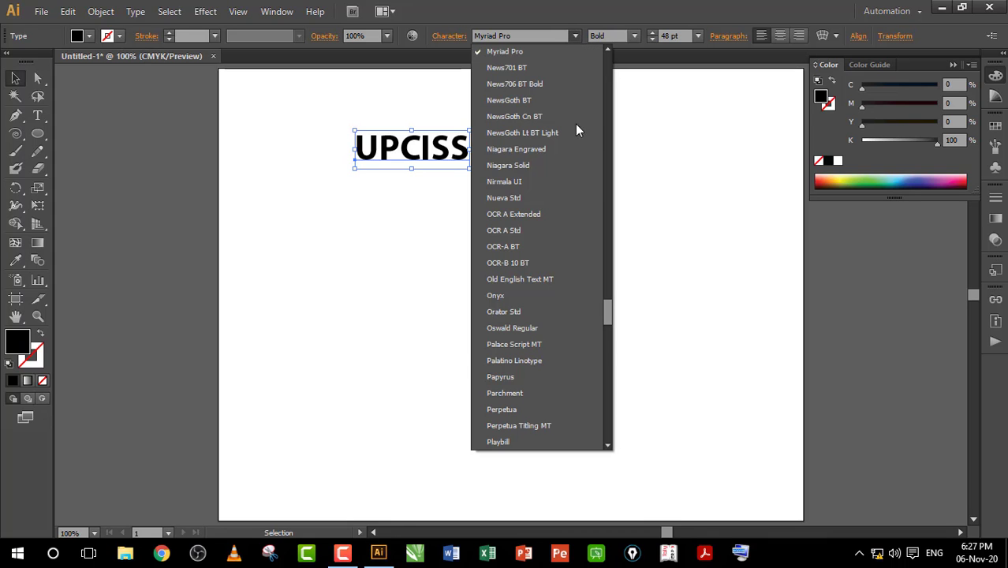
{"action": "scroll", "coordinate": [538, 216], "scroll_direction": "up", "scroll_amount": 10}
{"action": "scroll", "coordinate": [540, 221], "scroll_direction": "up", "scroll_amount": 15}
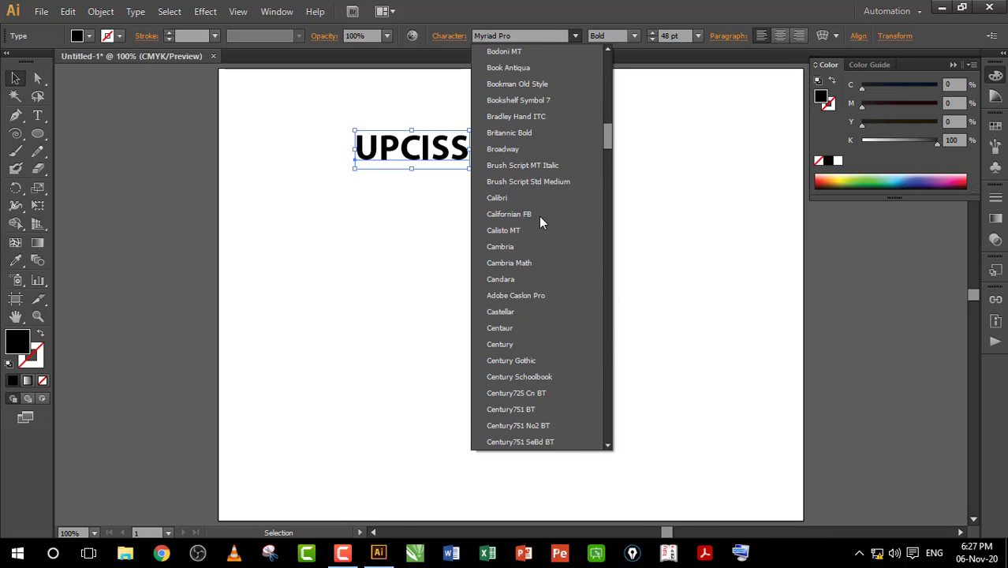
{"action": "left_click", "coordinate": [495, 89]}
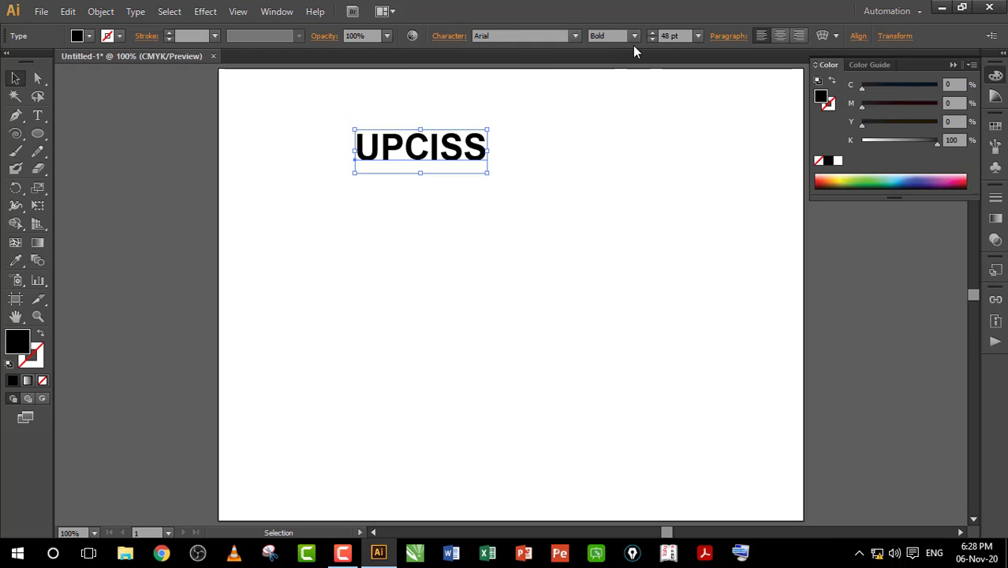
{"action": "left_click", "coordinate": [633, 36]}
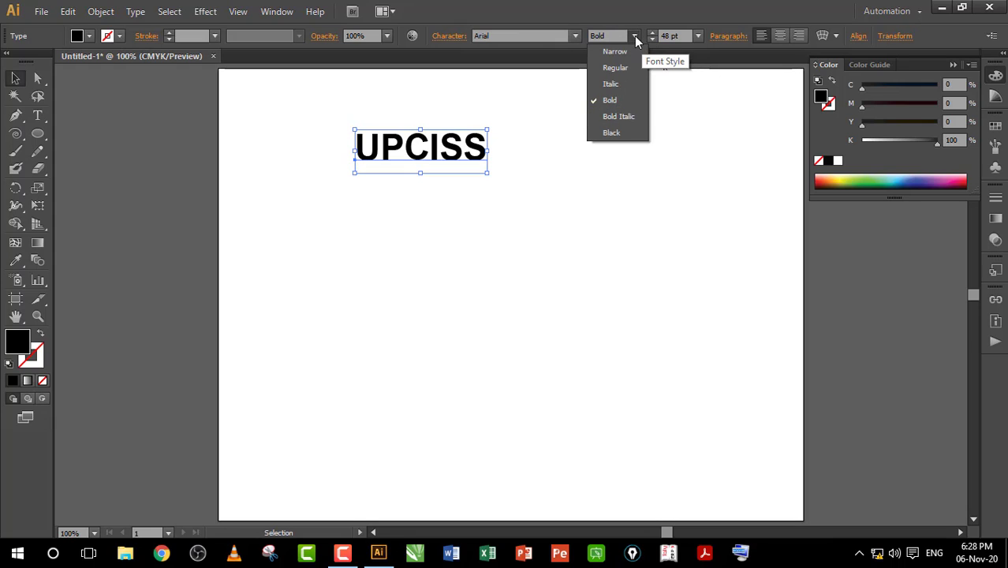
{"action": "left_click", "coordinate": [635, 36]}
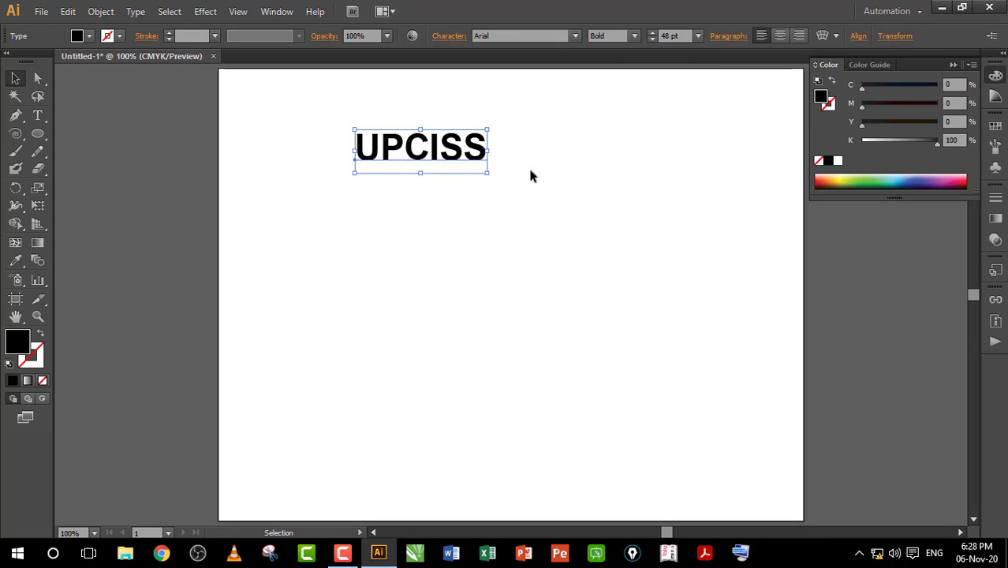
- Fill the UPCISS text with red and enlarge it freehand to about 103 pt
{"action": "left_click", "coordinate": [89, 36]}
{"action": "left_click", "coordinate": [51, 60]}
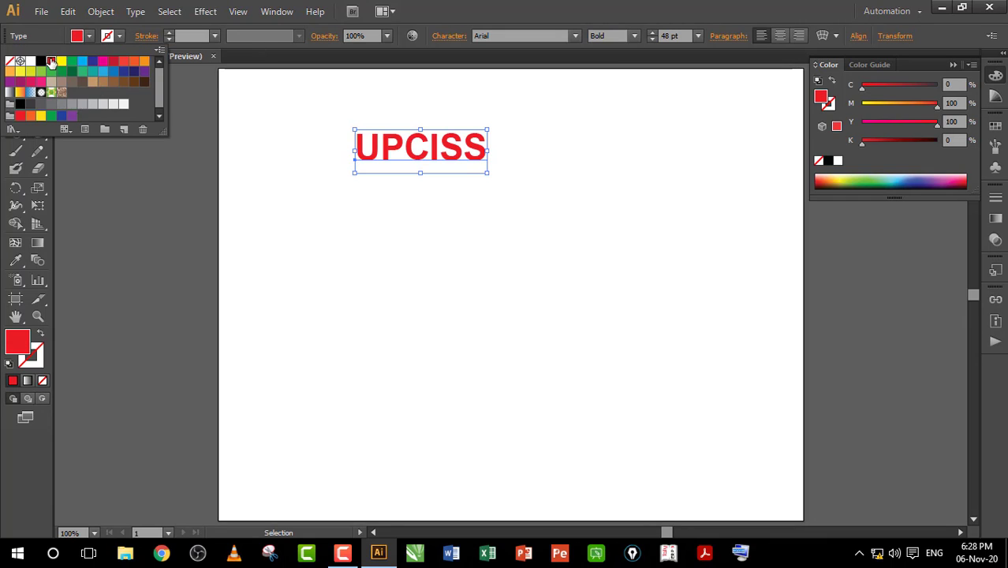
{"action": "left_click", "coordinate": [478, 266]}
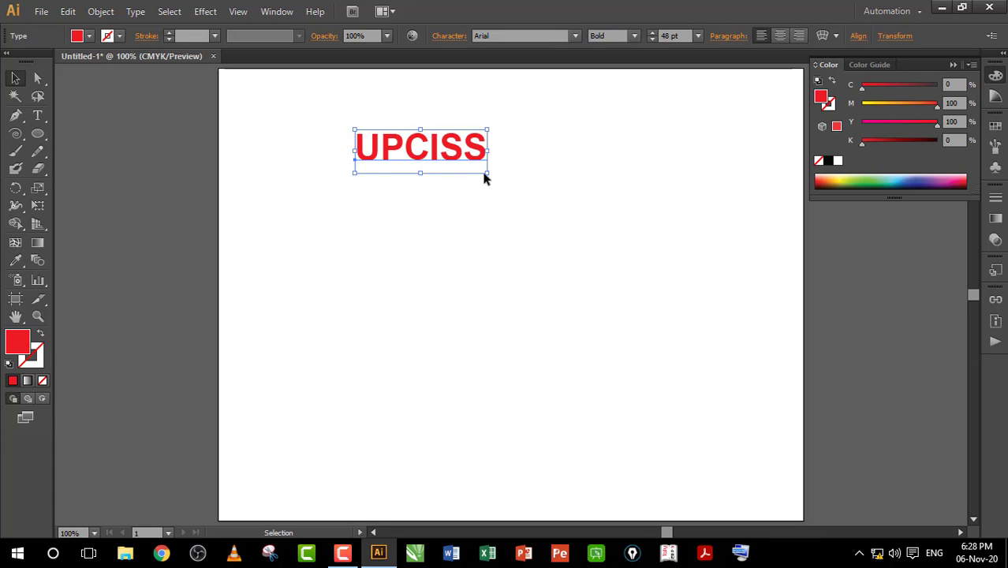
{"action": "left_click_drag", "start_coordinate": [487, 172], "coordinate": [495, 176]}
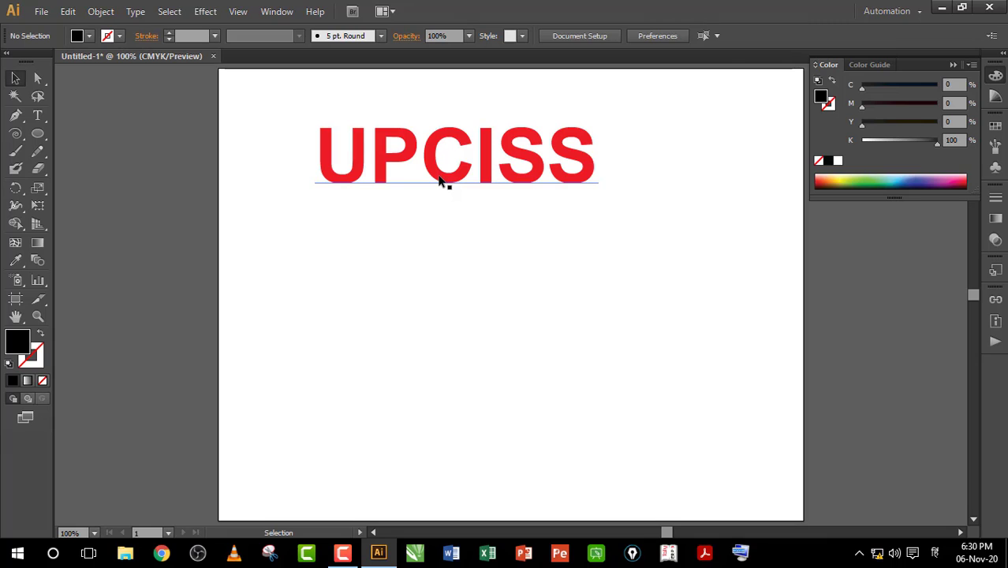
- Duplicate the red text slightly below the original and fill the copy with black
{"action": "left_click_drag", "start_coordinate": [443, 181], "coordinate": [442, 201]}
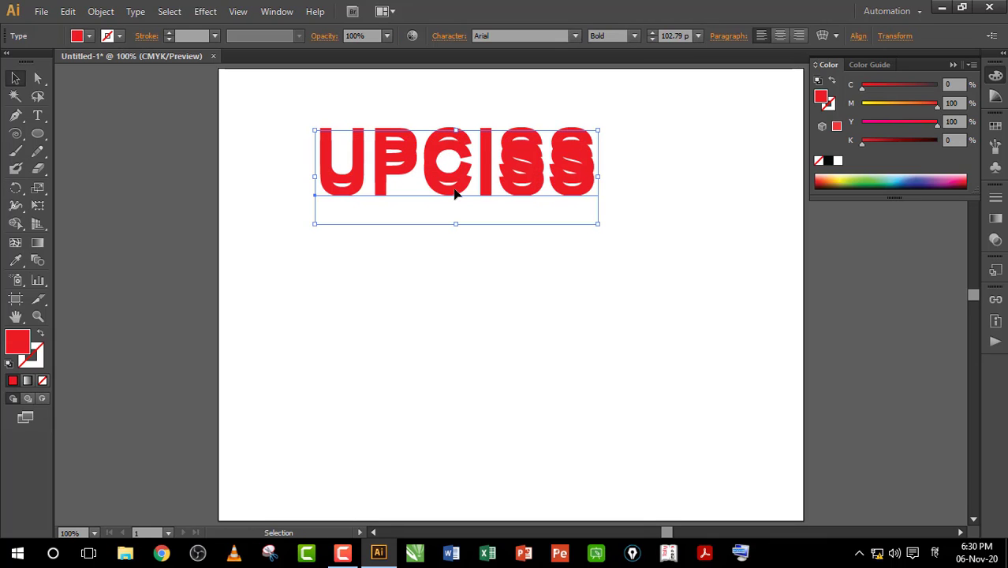
{"action": "left_click", "coordinate": [89, 36]}
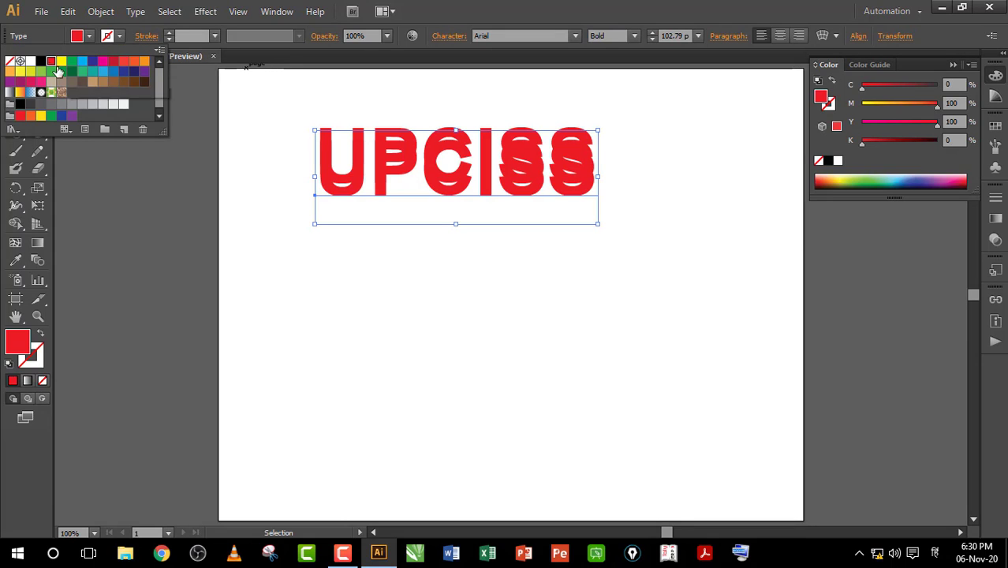
{"action": "left_click", "coordinate": [40, 62]}
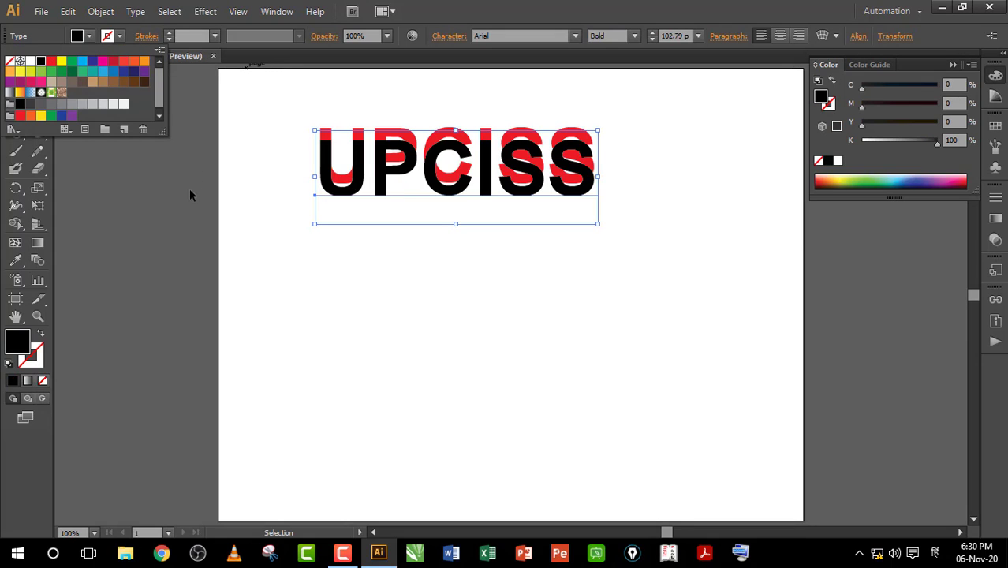
- Send the black copy to the back and make a blend from it and the red text
{"action": "right_click", "coordinate": [354, 192]}
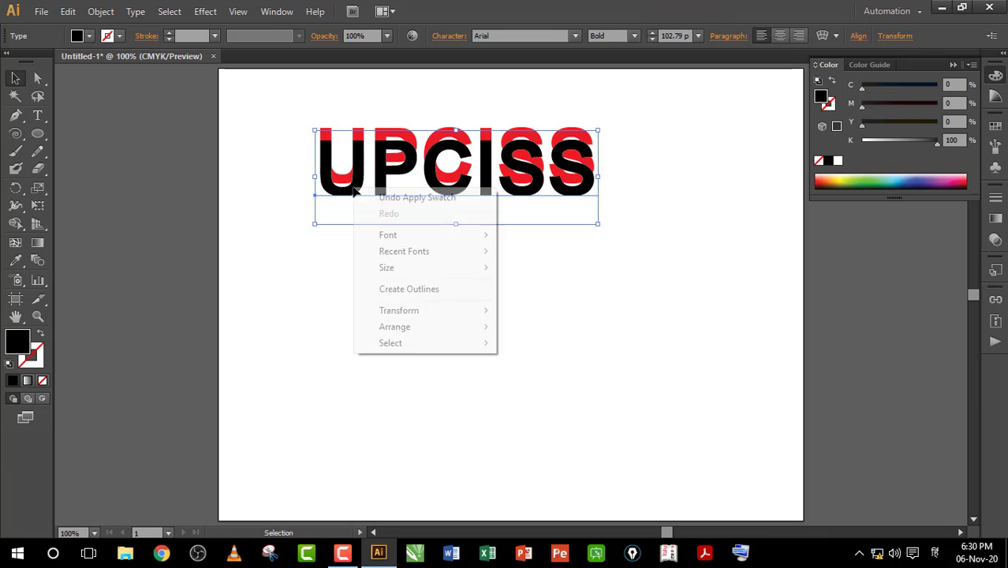
{"action": "mouse_move", "coordinate": [401, 332]}
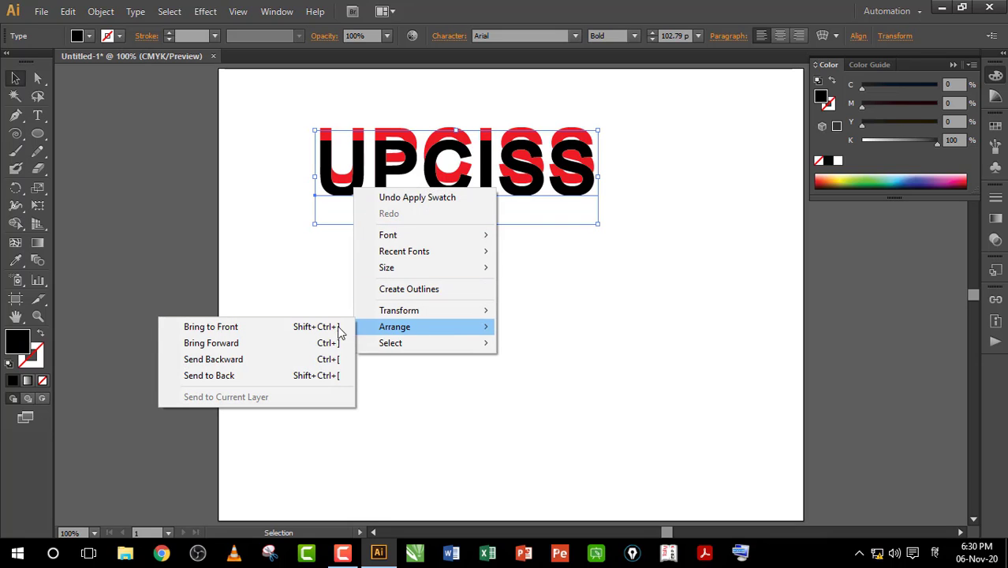
{"action": "left_click", "coordinate": [232, 377]}
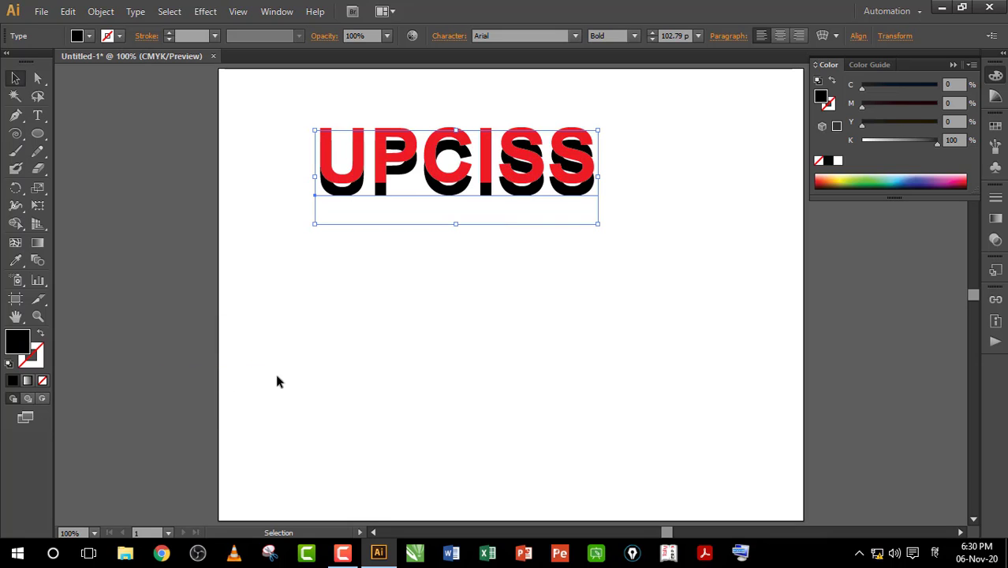
{"action": "left_click_drag", "start_coordinate": [292, 90], "coordinate": [612, 247]}
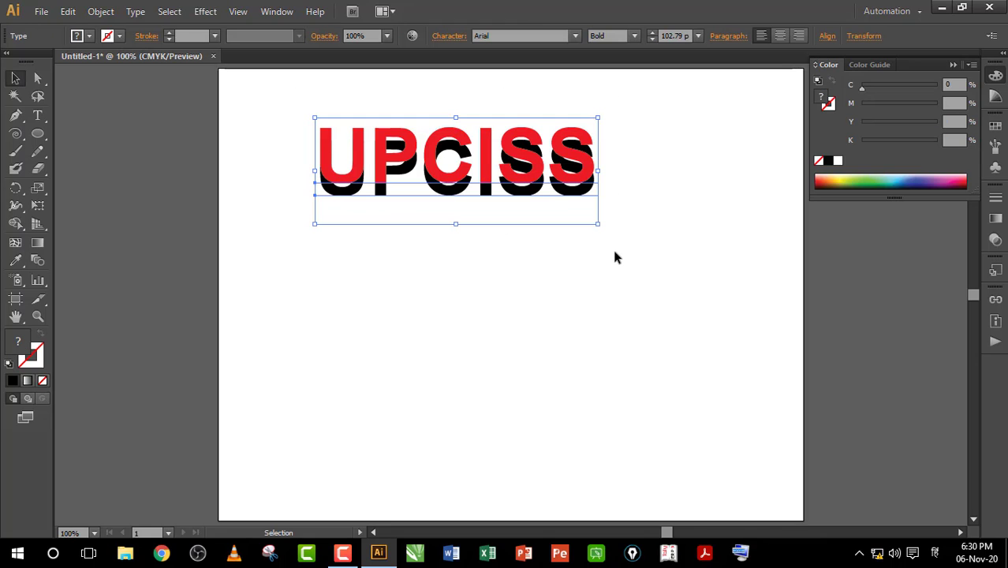
{"action": "key", "text": "ctrl+alt+b"}
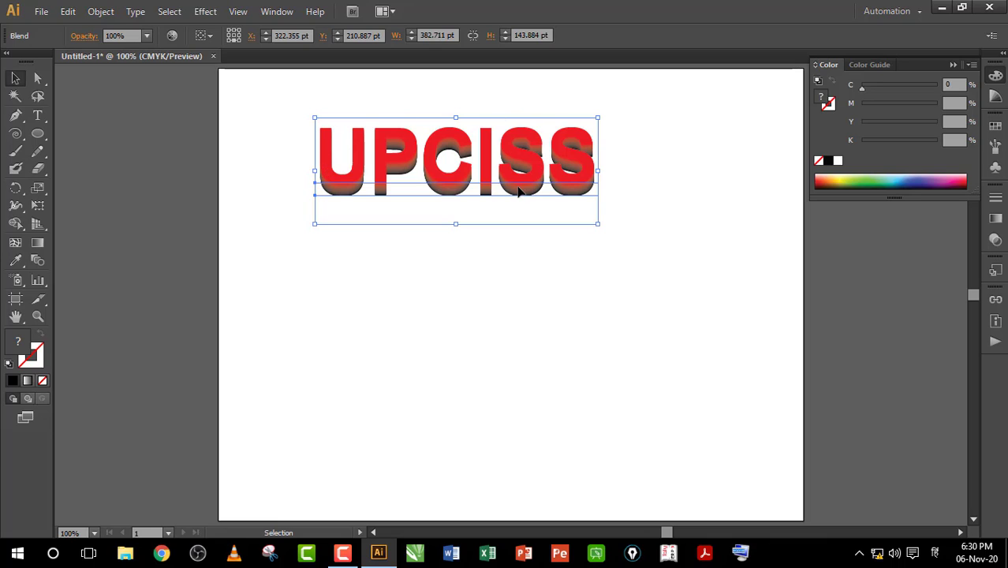
- Set the text blend's spacing to 8 specified steps, with the preview turned on, and deselect the blend
{"action": "double_click", "coordinate": [38, 261]}
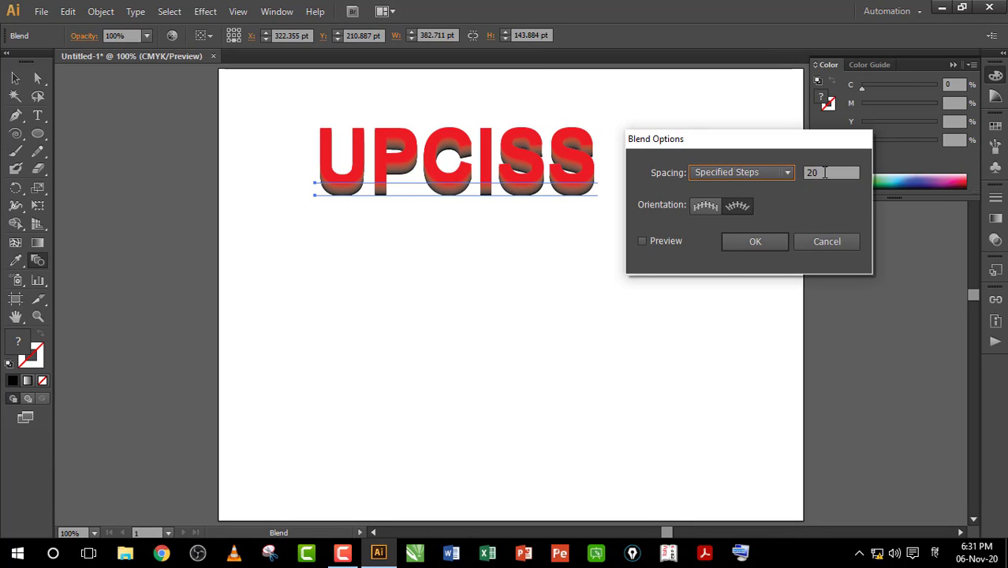
{"action": "left_click", "coordinate": [642, 242]}
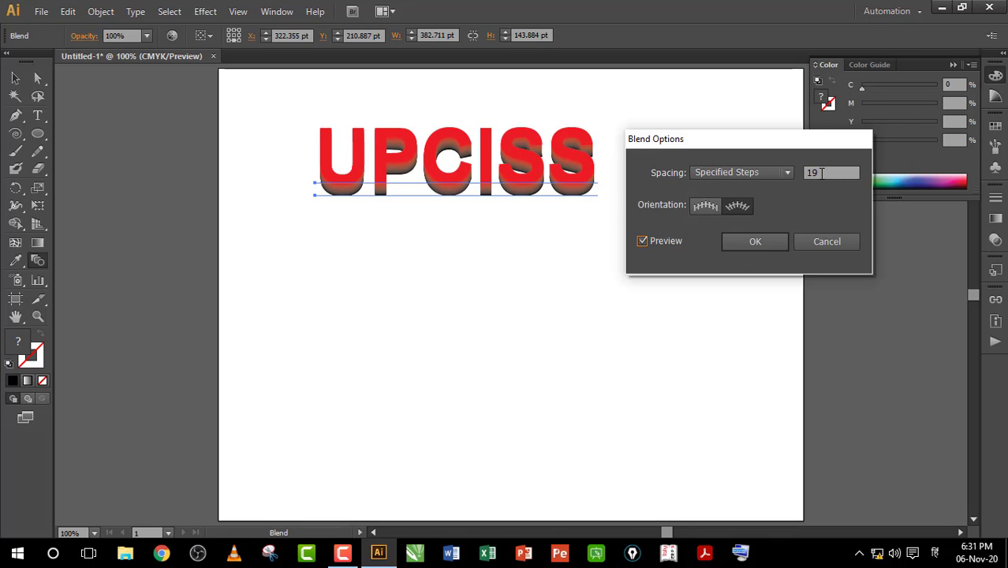
{"action": "key", "text": "BackSpace"}
{"action": "key", "text": "BackSpace"}
{"action": "type", "text": "9"}
{"action": "key", "text": "BackSpace"}
{"action": "type", "text": "1"}
{"action": "key", "text": "BackSpace"}
{"action": "type", "text": "8"}
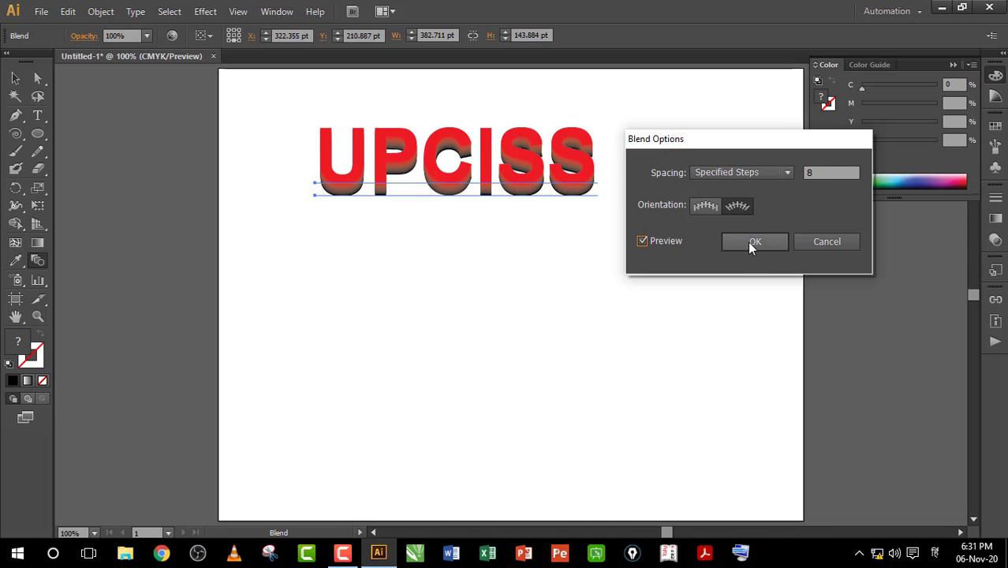
{"action": "left_click", "coordinate": [749, 243]}
{"action": "key", "text": "v"}
{"action": "left_click", "coordinate": [355, 229]}
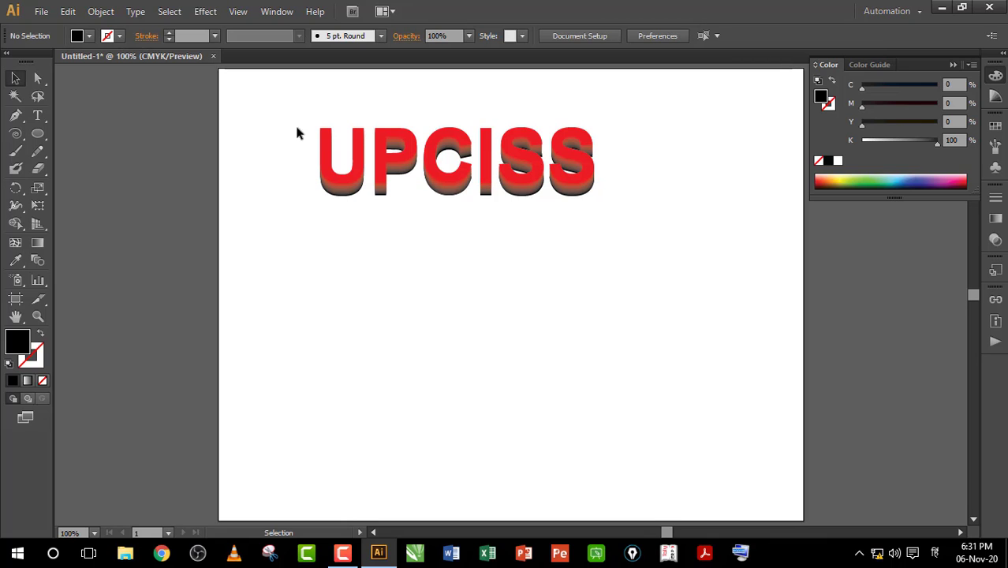
- Reverse the text blend's stacking order front to back and deselect it
{"action": "left_click_drag", "start_coordinate": [284, 122], "coordinate": [616, 207]}
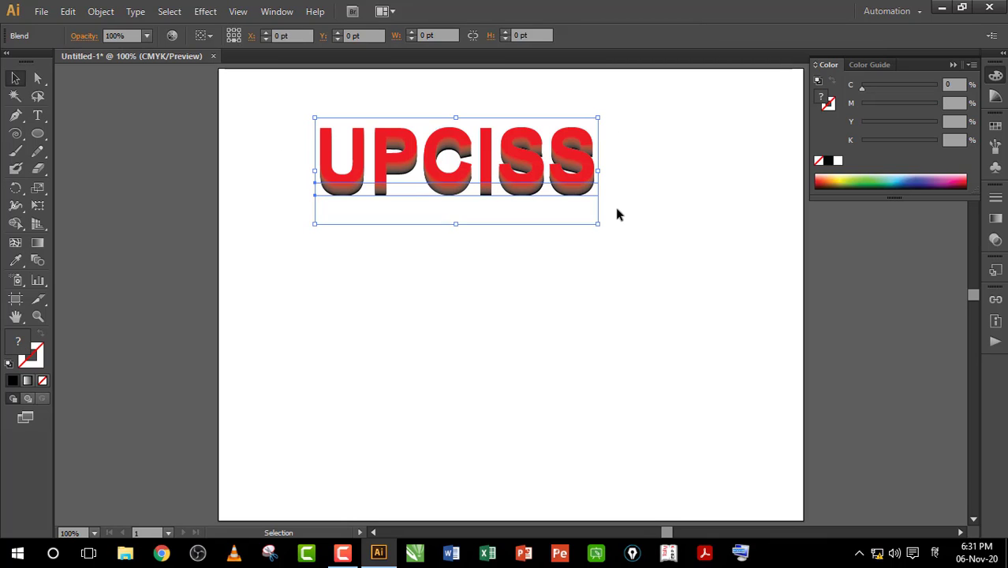
{"action": "left_click", "coordinate": [102, 12]}
{"action": "mouse_move", "coordinate": [136, 349]}
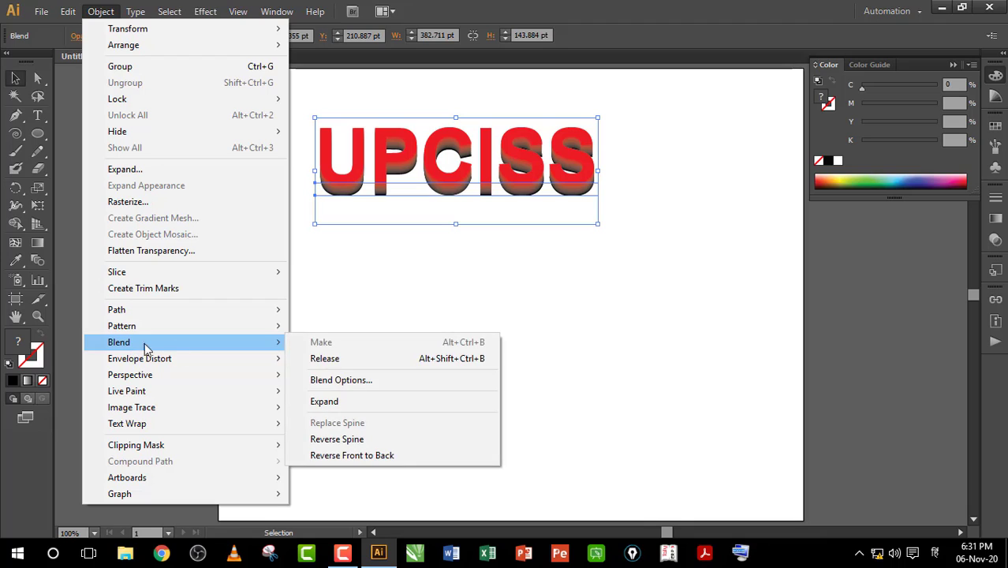
{"action": "left_click", "coordinate": [375, 458]}
{"action": "left_click", "coordinate": [406, 385]}
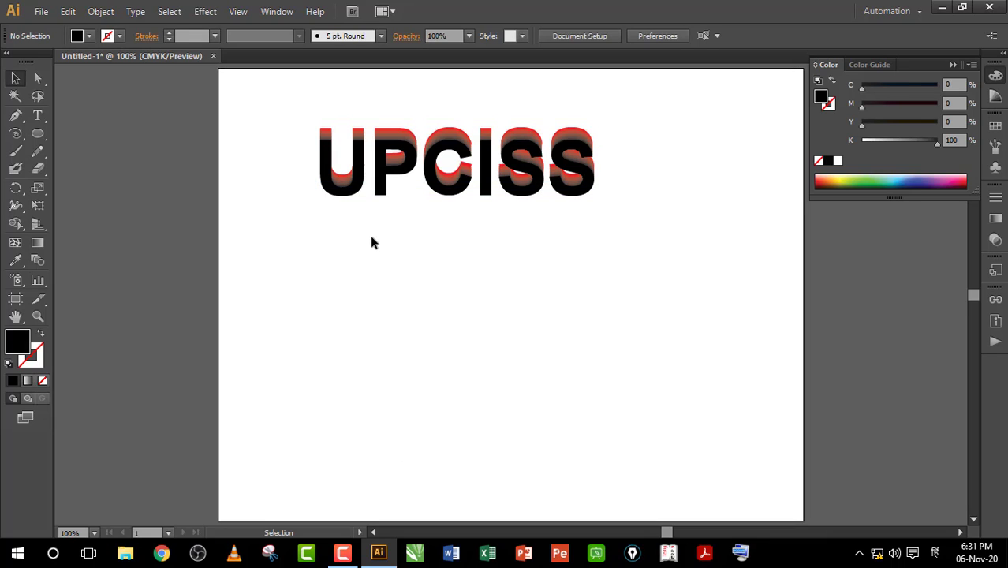